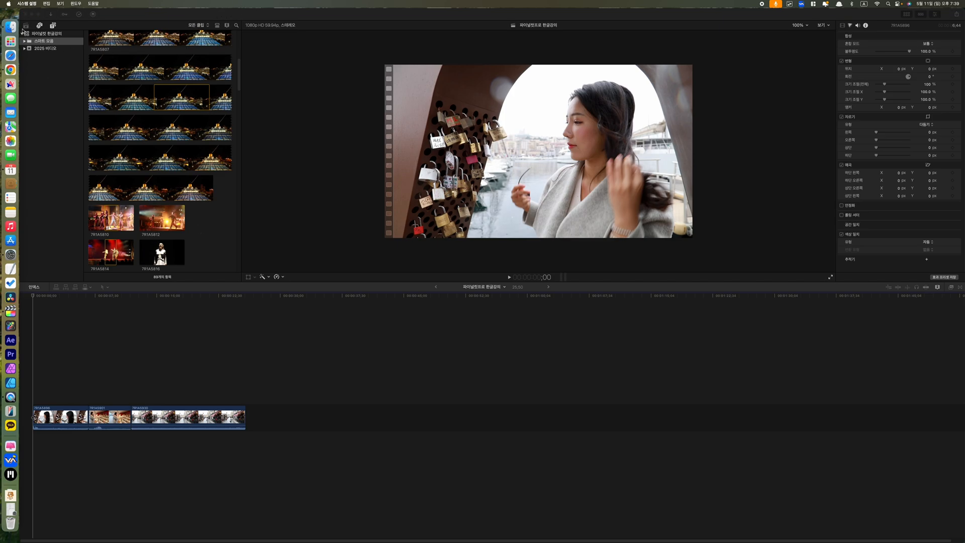
Show the installed titles, expand their categories, and search them for 기본
{"action": "left_click", "coordinate": [53, 25]}
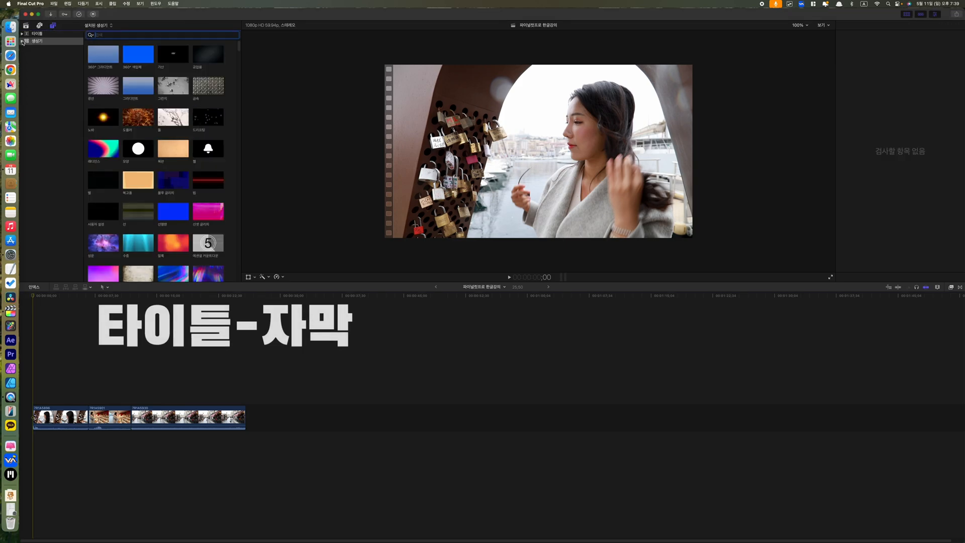
{"action": "left_click", "coordinate": [36, 34]}
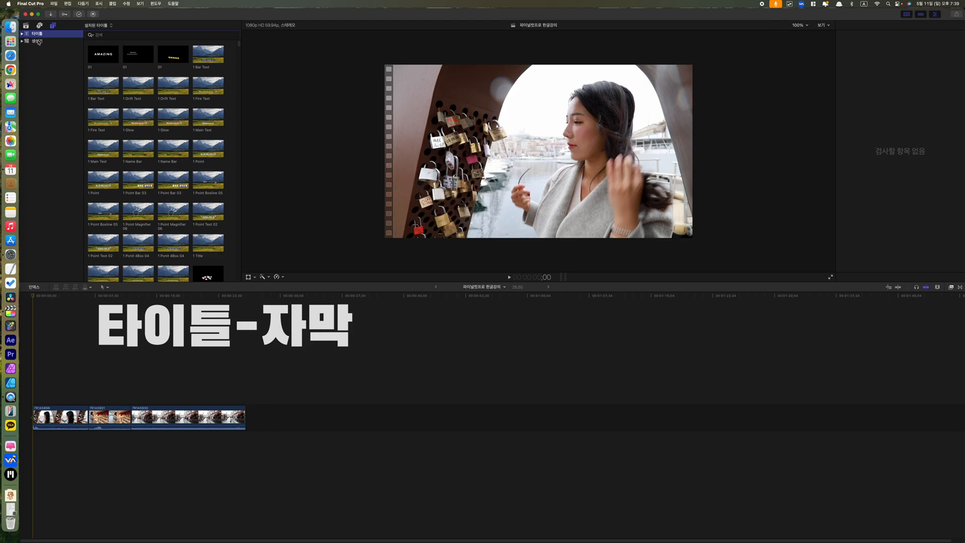
{"action": "left_click", "coordinate": [23, 33]}
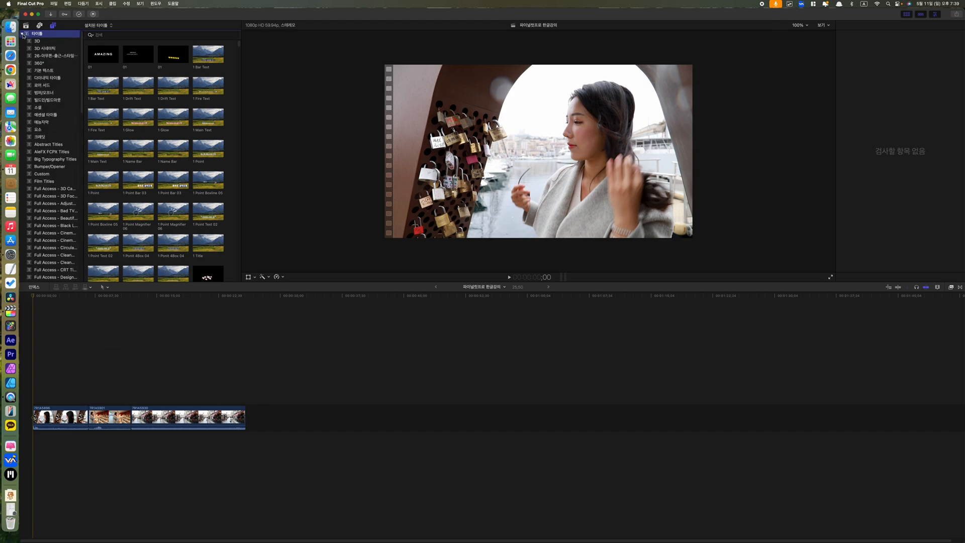
{"action": "left_click", "coordinate": [136, 36]}
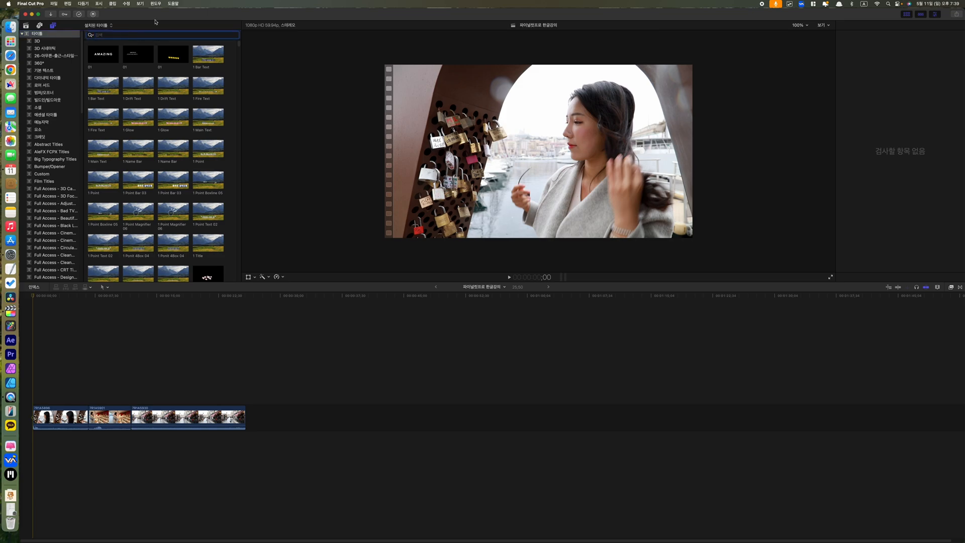
{"action": "key", "text": "BackSpace"}
{"action": "key", "text": "ctrl+space"}
{"action": "type", "text": "길본"}
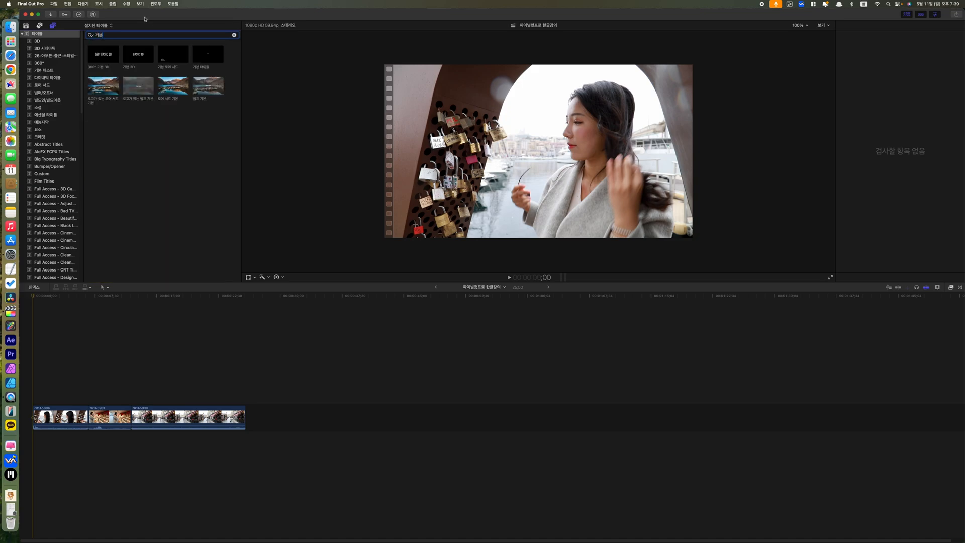
Add the 기본 타이틀 title above the first clip near its start and park the playhead on it at about 2;50
{"action": "left_click", "coordinate": [204, 60]}
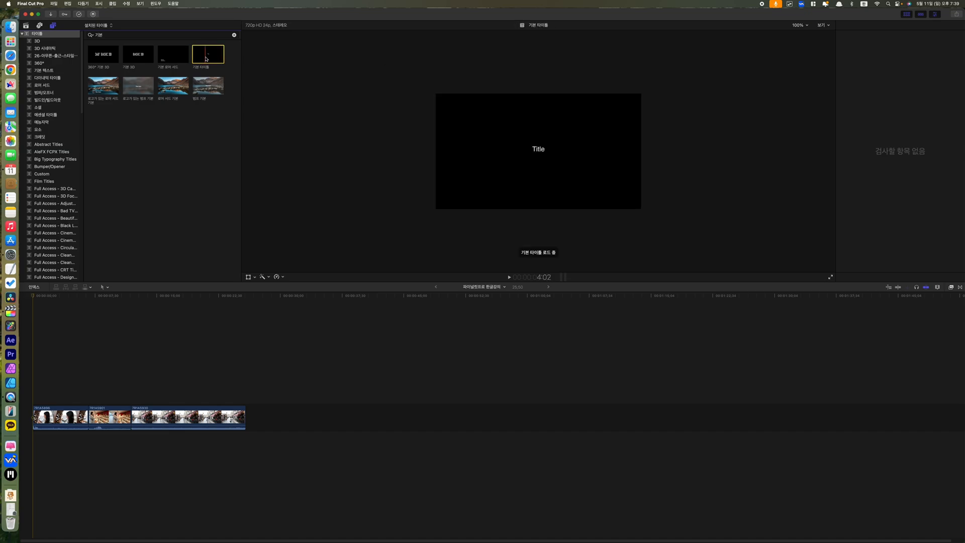
{"action": "left_click_drag", "start_coordinate": [205, 59], "coordinate": [43, 397]}
{"action": "left_click", "coordinate": [53, 297]}
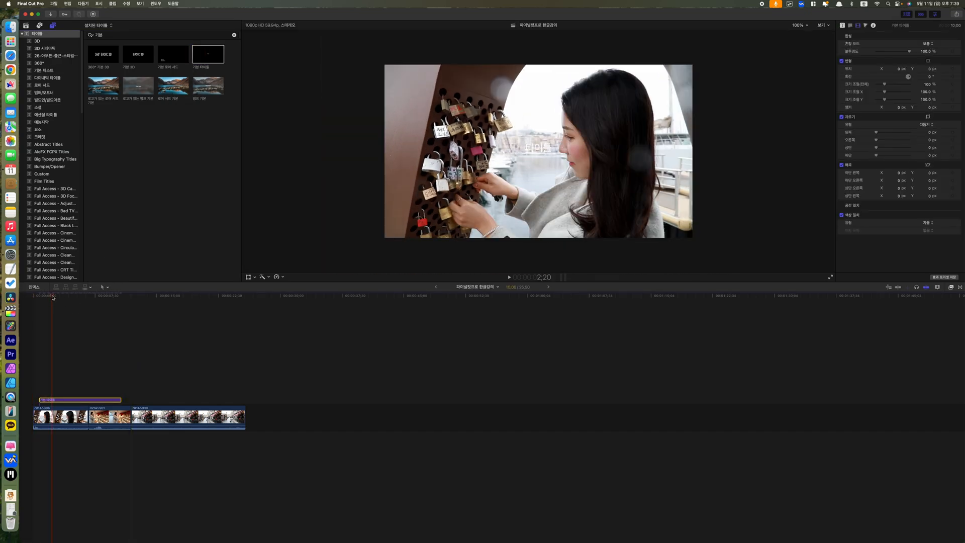
{"action": "left_click_drag", "start_coordinate": [53, 297], "coordinate": [56, 296]}
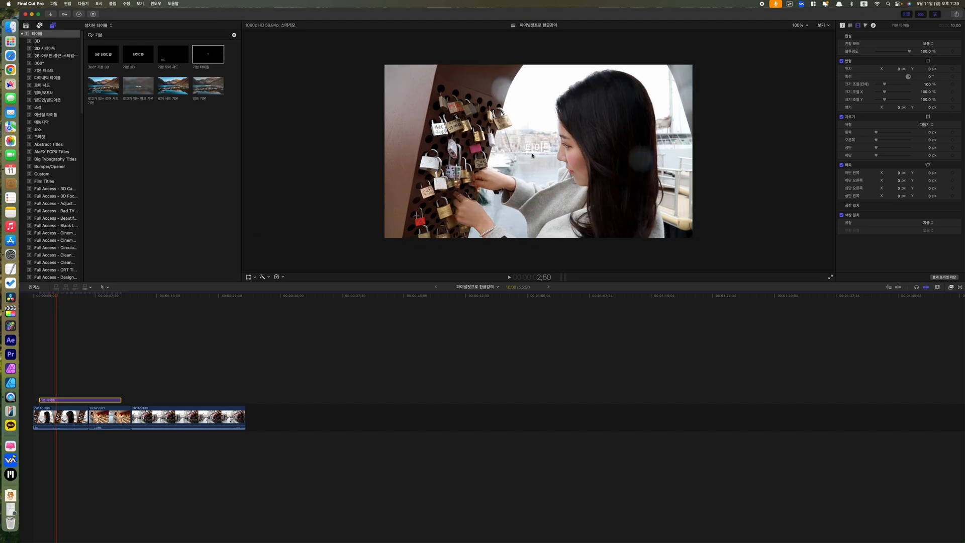
Place the title in the upper-left corner of the picture and change its text to 유럽여행 브이로그
{"action": "left_click_drag", "start_coordinate": [533, 156], "coordinate": [432, 89]}
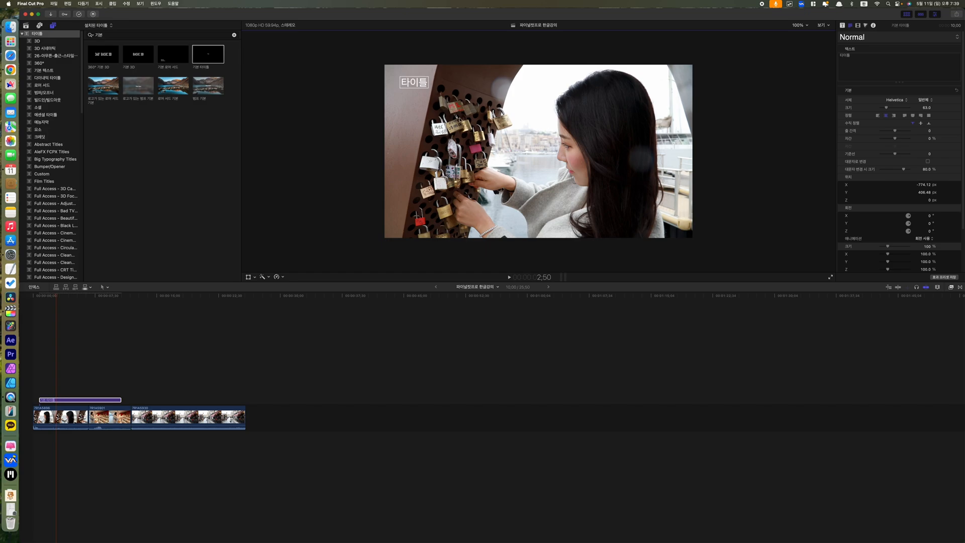
{"action": "double_click", "coordinate": [865, 57]}
{"action": "type", "text": "유럽여행 ㅂ"}
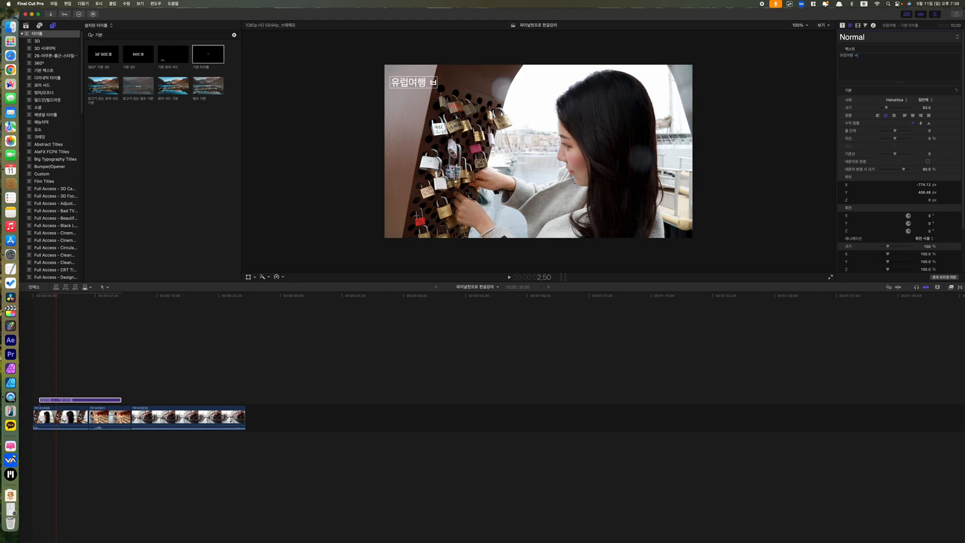
{"action": "type", "text": "브이로그"}
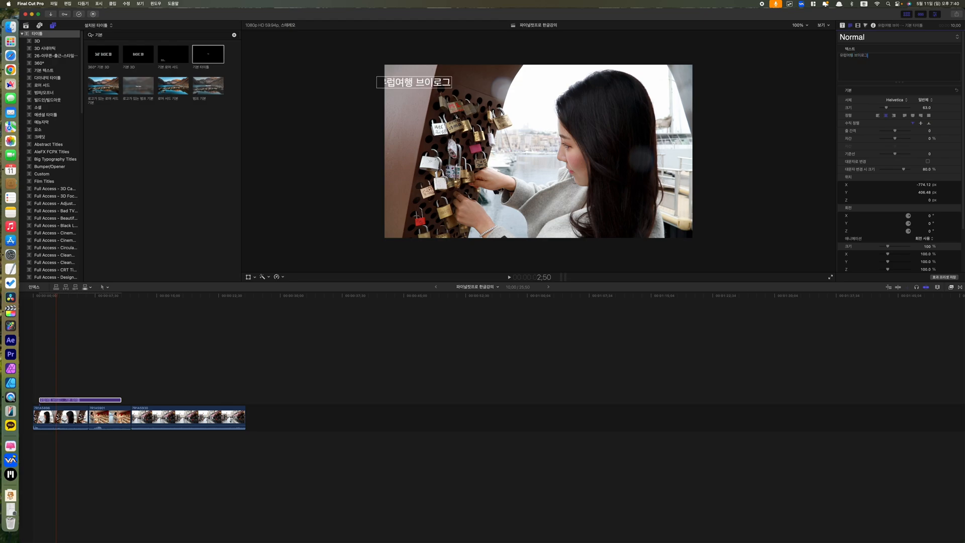
{"action": "left_click_drag", "start_coordinate": [417, 83], "coordinate": [442, 81]}
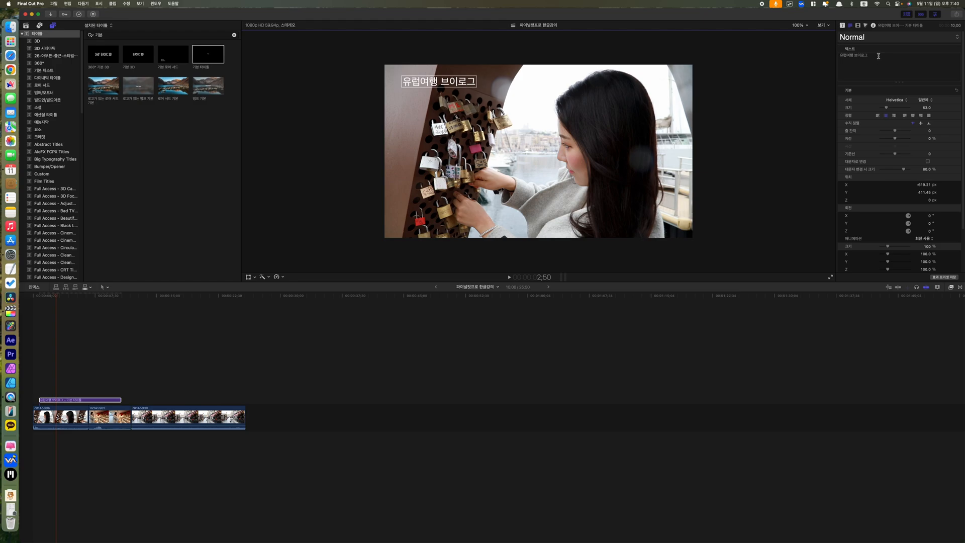
Set the title's font to Tmon몬소리 and nudge the title slightly up and left in the picture
{"action": "left_click", "coordinate": [895, 101]}
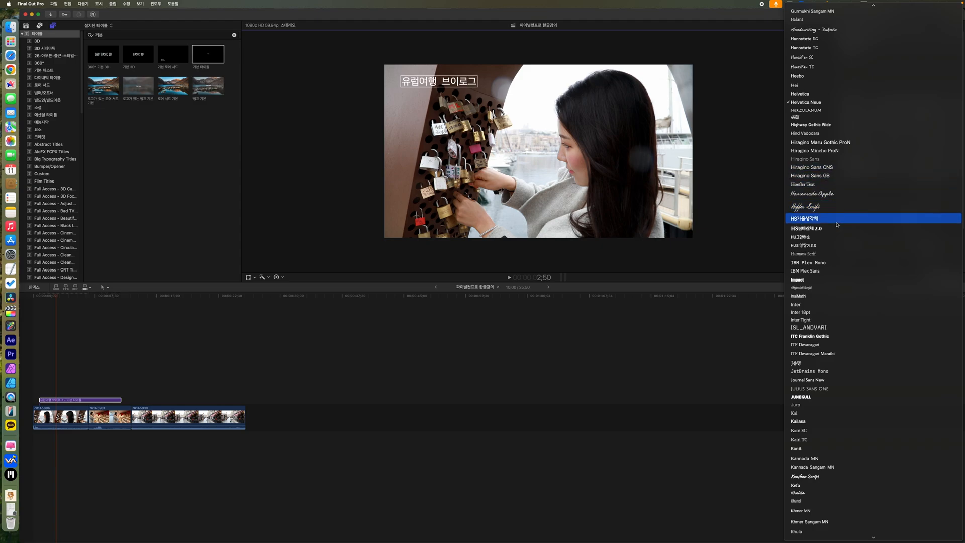
{"action": "scroll", "coordinate": [841, 304], "scroll_direction": "down", "scroll_amount": 5}
{"action": "scroll", "coordinate": [841, 308], "scroll_direction": "down", "scroll_amount": 20}
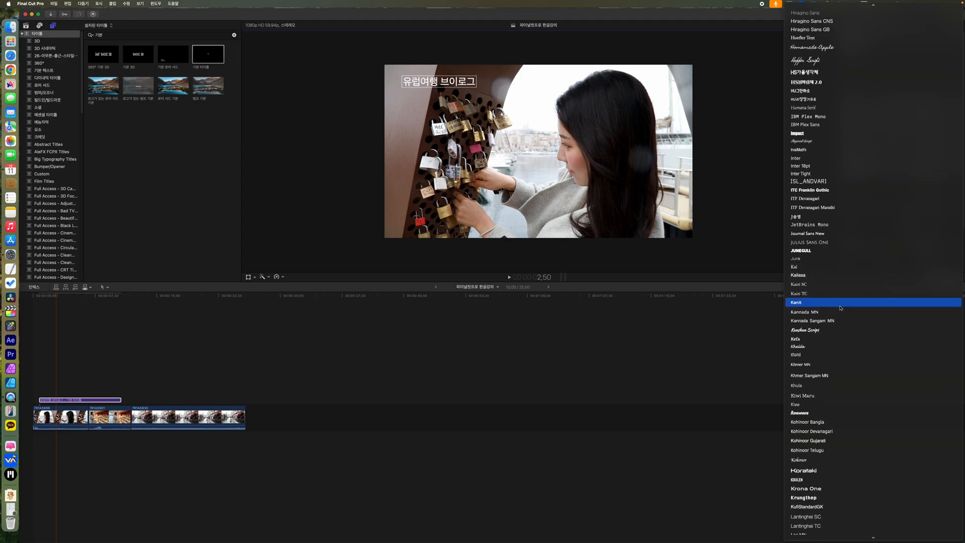
{"action": "scroll", "coordinate": [841, 308], "scroll_direction": "down", "scroll_amount": 20}
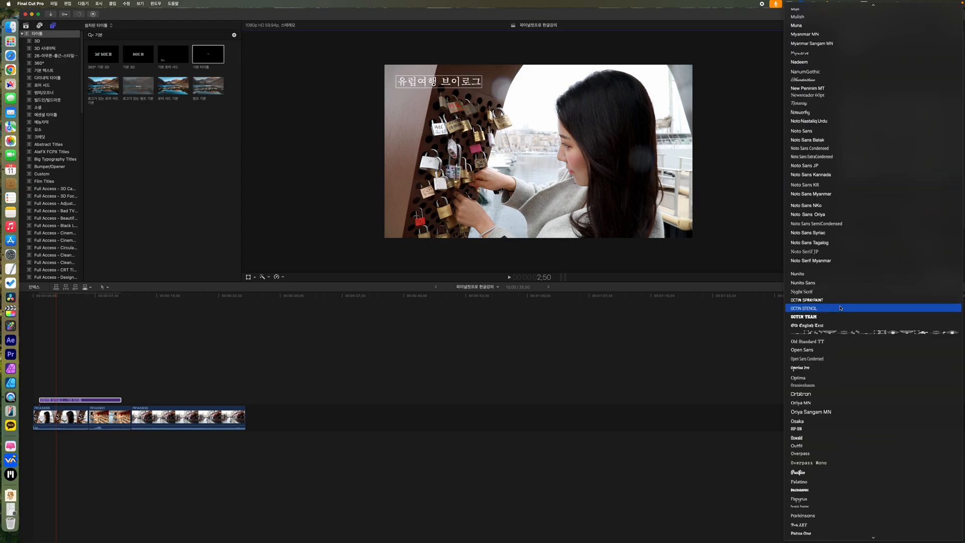
{"action": "scroll", "coordinate": [840, 307], "scroll_direction": "down", "scroll_amount": 20}
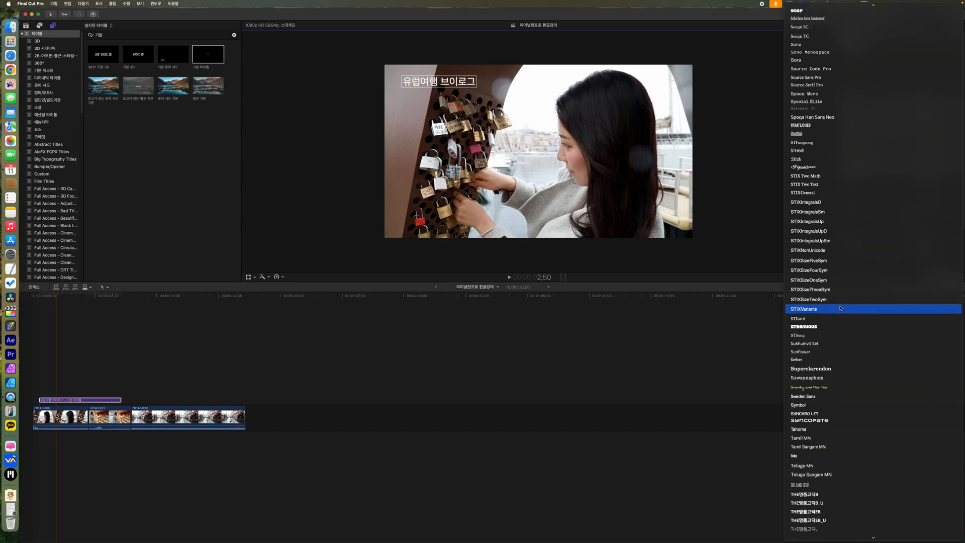
{"action": "left_click", "coordinate": [839, 384]}
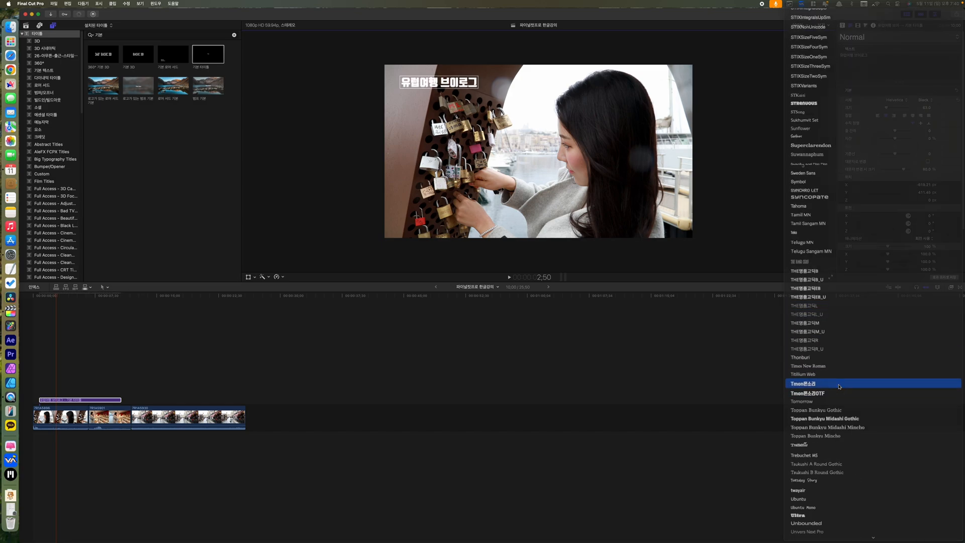
{"action": "left_click_drag", "start_coordinate": [466, 78], "coordinate": [464, 76]}
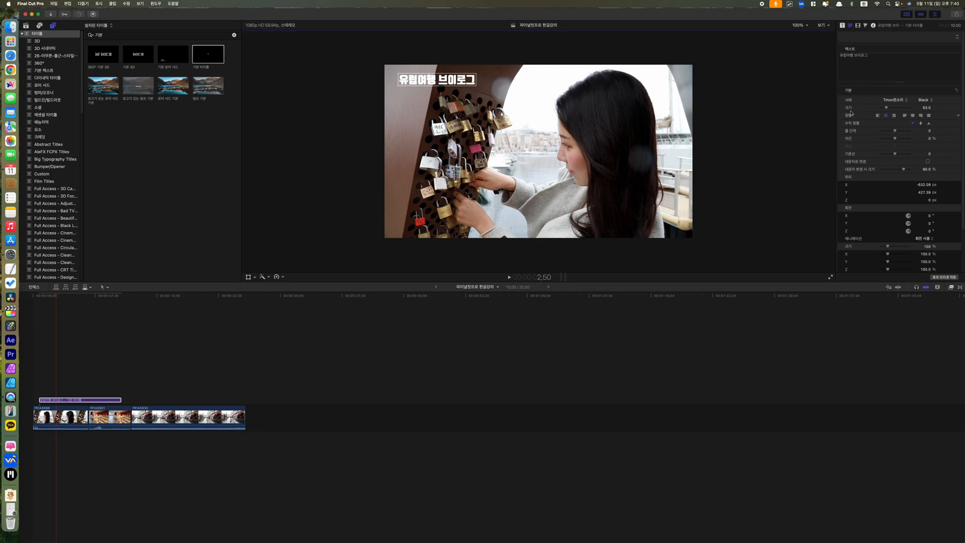
Set the title's font size to 50
{"action": "mouse_move", "coordinate": [887, 108]}
{"action": "left_mouse_down"}
{"action": "mouse_move", "coordinate": [879, 110]}
{"action": "mouse_move", "coordinate": [887, 109]}
{"action": "left_mouse_up"}
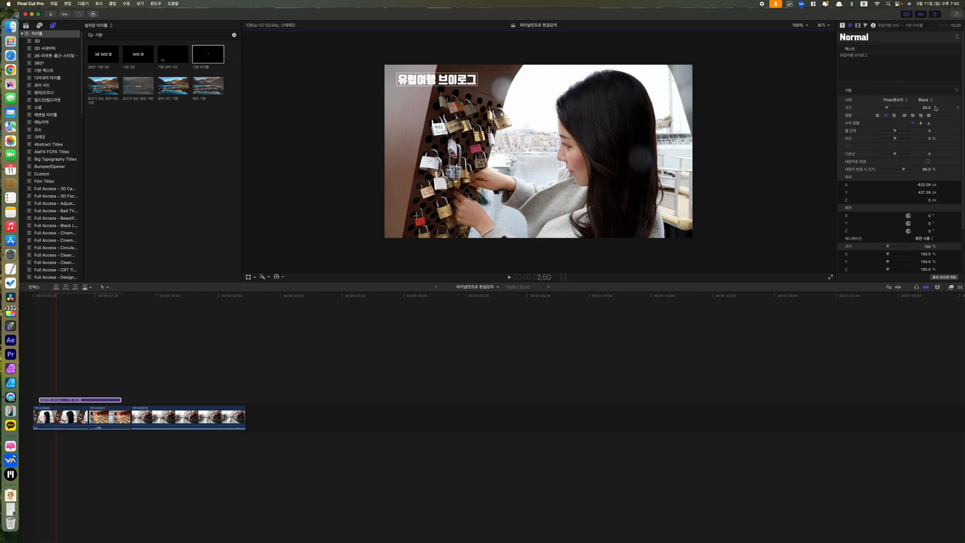
{"action": "left_click", "coordinate": [928, 108]}
{"action": "type", "text": "50"}
{"action": "key", "text": "Return"}
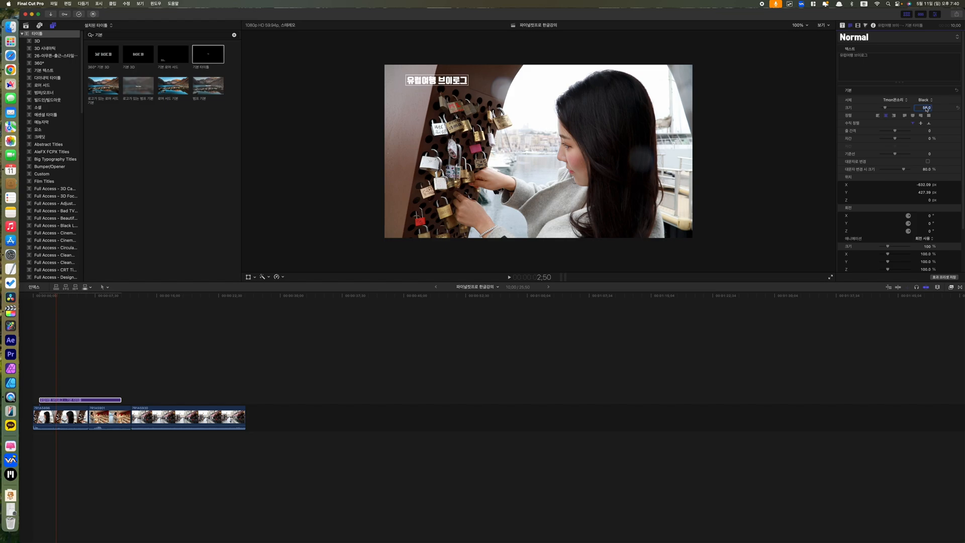
Try the title's horizontal alignment options and its top vertical alignment
{"action": "left_click", "coordinate": [886, 116]}
{"action": "left_click", "coordinate": [895, 117]}
{"action": "left_click", "coordinate": [912, 124]}
Add 여기는 이탈리아 as the title's second line and move the playhead to about 4;35 within the title
{"action": "double_click", "coordinate": [441, 79]}
{"action": "key", "text": "Right"}
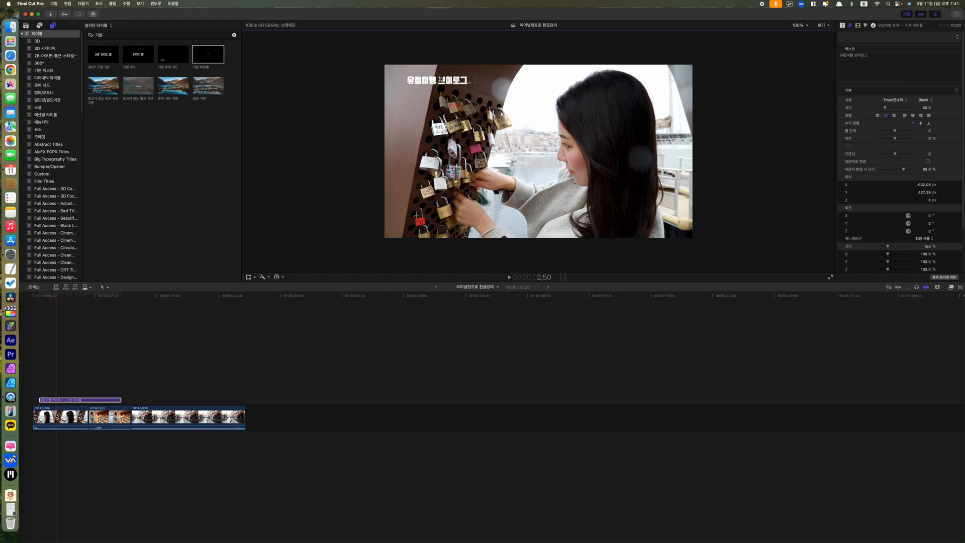
{"action": "key", "text": "Return"}
{"action": "type", "text": "여기는 이탈"}
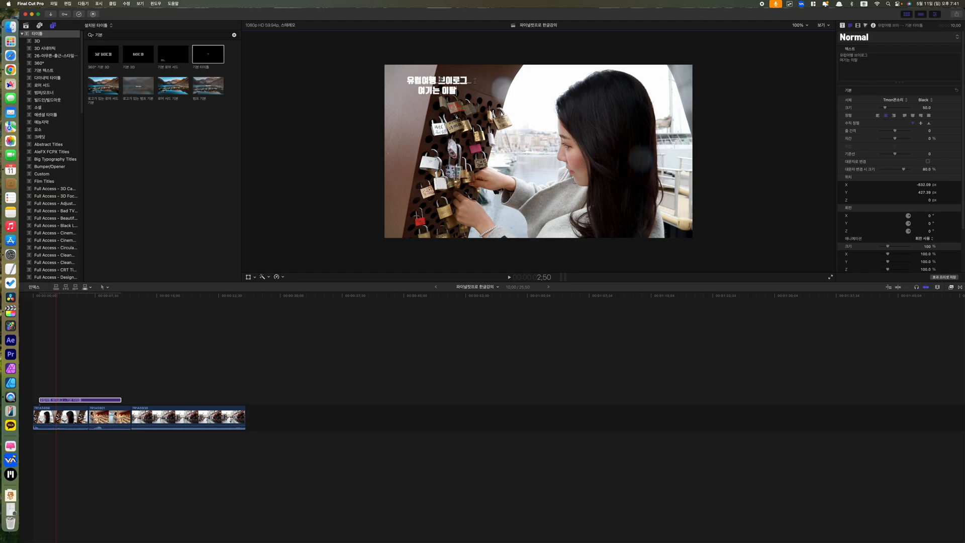
{"action": "type", "text": "리아"}
{"action": "left_click", "coordinate": [865, 103]}
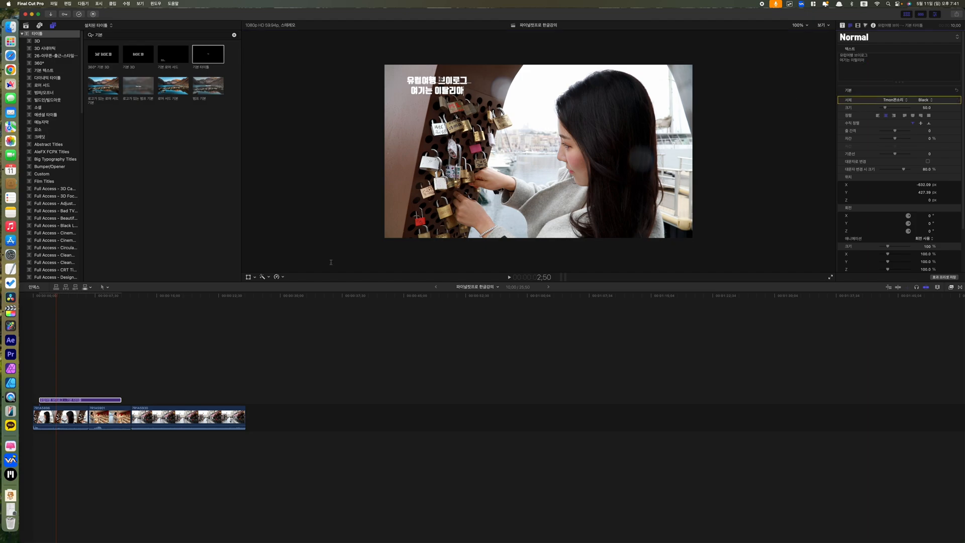
{"action": "left_click", "coordinate": [82, 296]}
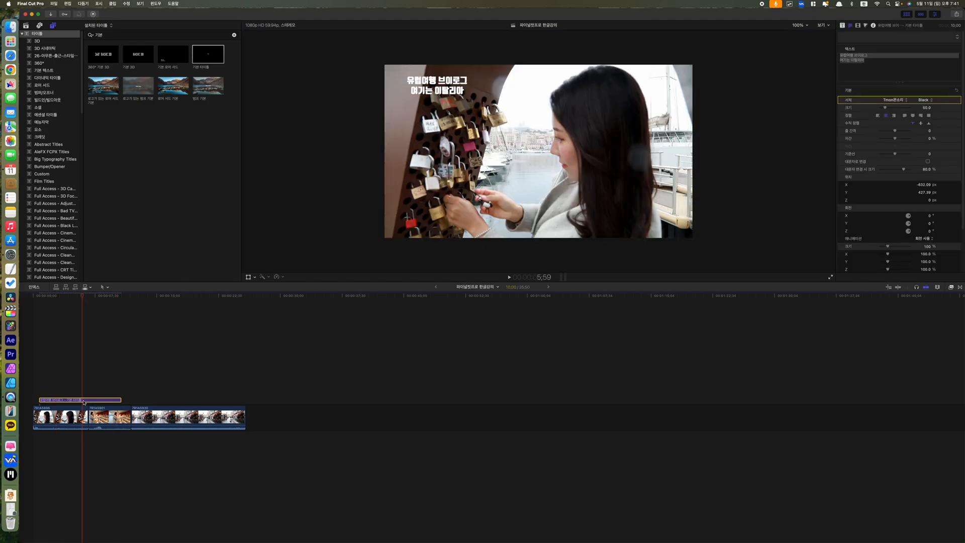
{"action": "left_click", "coordinate": [71, 295]}
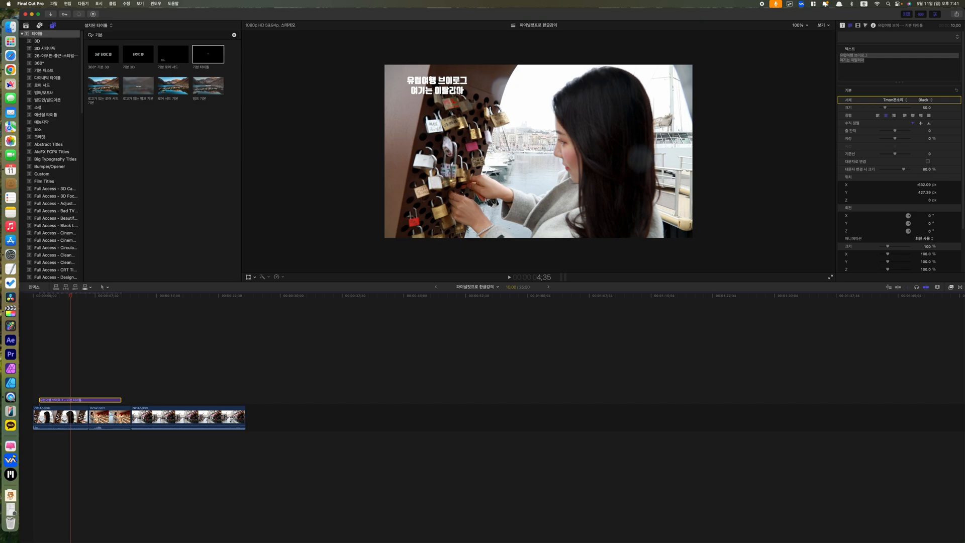
Try the middle and bottom vertical alignments on the two-line title, and return it to top alignment
{"action": "left_click", "coordinate": [927, 108]}
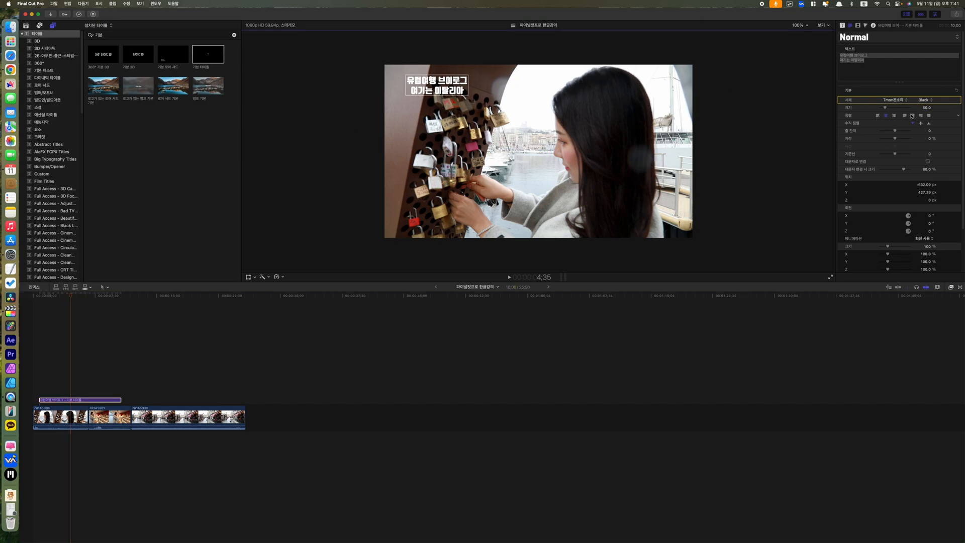
{"action": "left_click", "coordinate": [921, 123]}
{"action": "left_click", "coordinate": [929, 124]}
{"action": "left_click", "coordinate": [913, 123]}
Increase the title's line spacing slightly, reset the trial tracking and baseline values to 0, and shift the title slightly lower
{"action": "left_click_drag", "start_coordinate": [894, 131], "coordinate": [895, 157]}
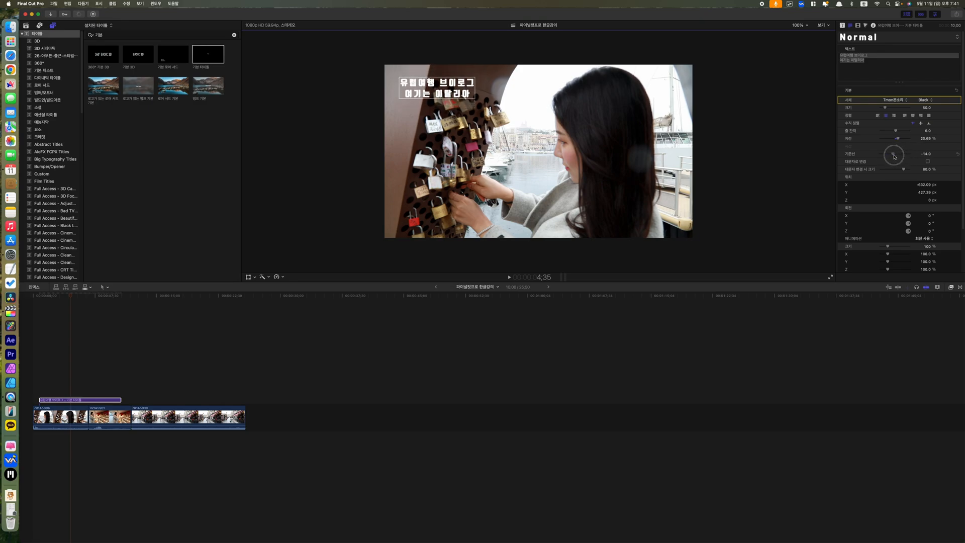
{"action": "left_click", "coordinate": [958, 154]}
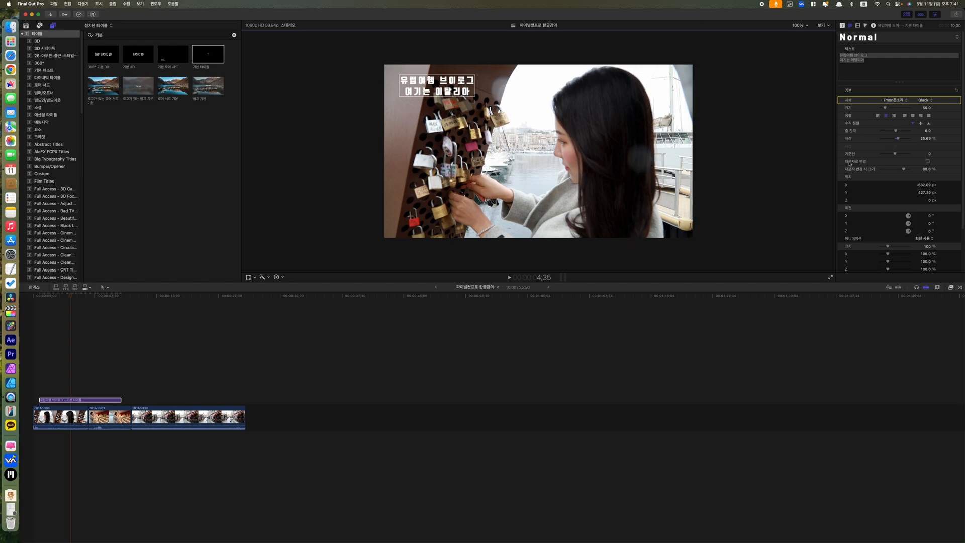
{"action": "left_click", "coordinate": [958, 139]}
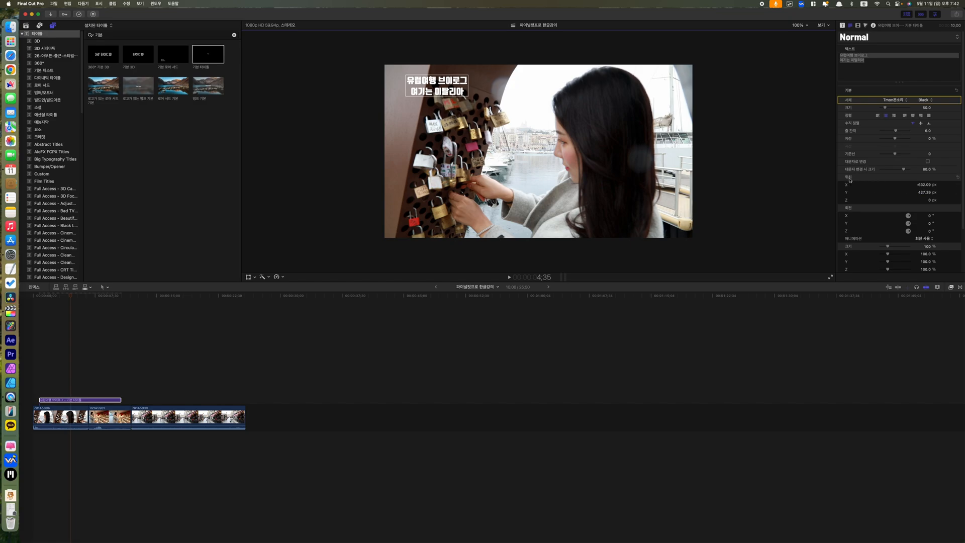
{"action": "left_click_drag", "start_coordinate": [444, 96], "coordinate": [441, 106]}
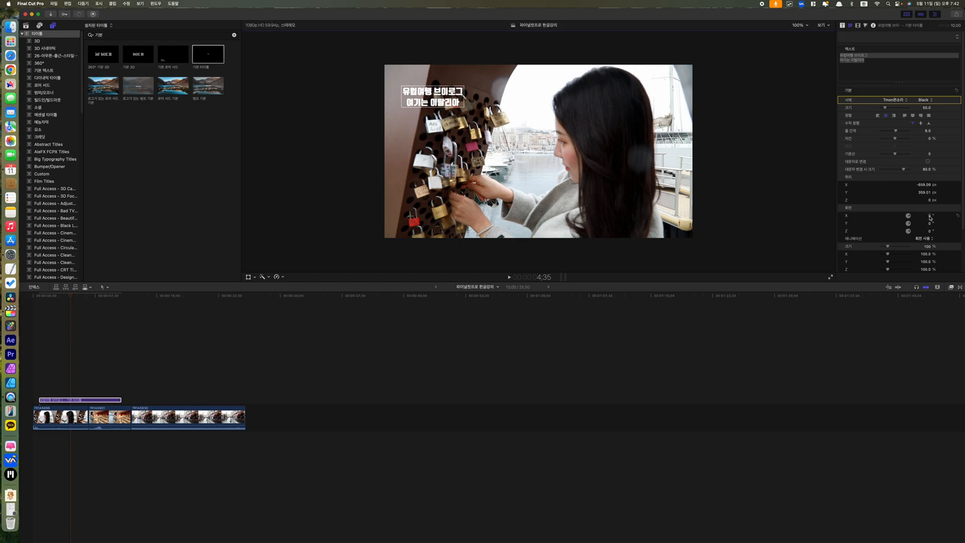
Try rotating the title freely about its X, Y and Z axes, and undo the rotations
{"action": "mouse_move", "coordinate": [930, 217]}
{"action": "left_mouse_down"}
{"action": "mouse_move", "coordinate": [910, 218]}
{"action": "mouse_move", "coordinate": [940, 233]}
{"action": "left_mouse_up"}
{"action": "key", "text": "super+z"}
{"action": "key", "text": "super+z"}
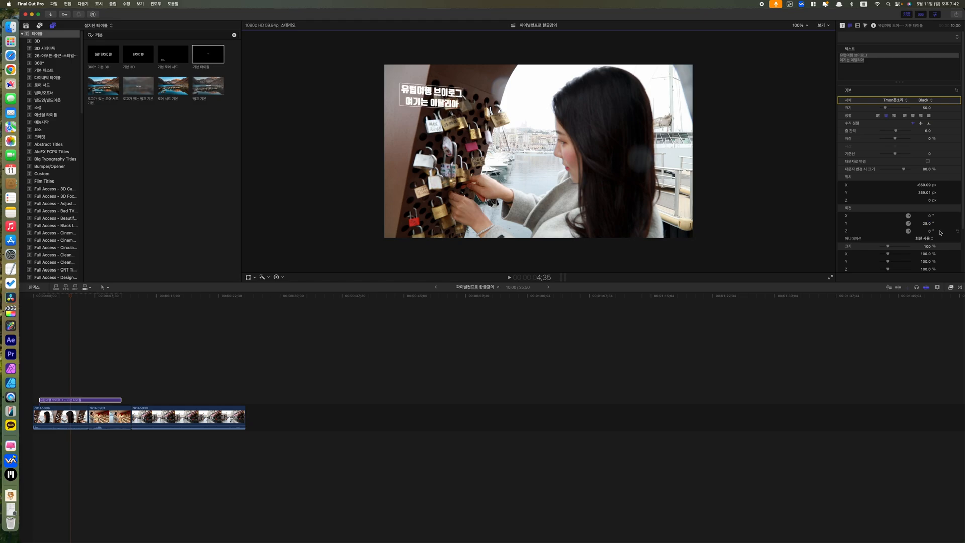
{"action": "key", "text": "super+z"}
Try a slight Z rotation on the title, and reset its rotation to 0°
{"action": "left_click", "coordinate": [930, 231]}
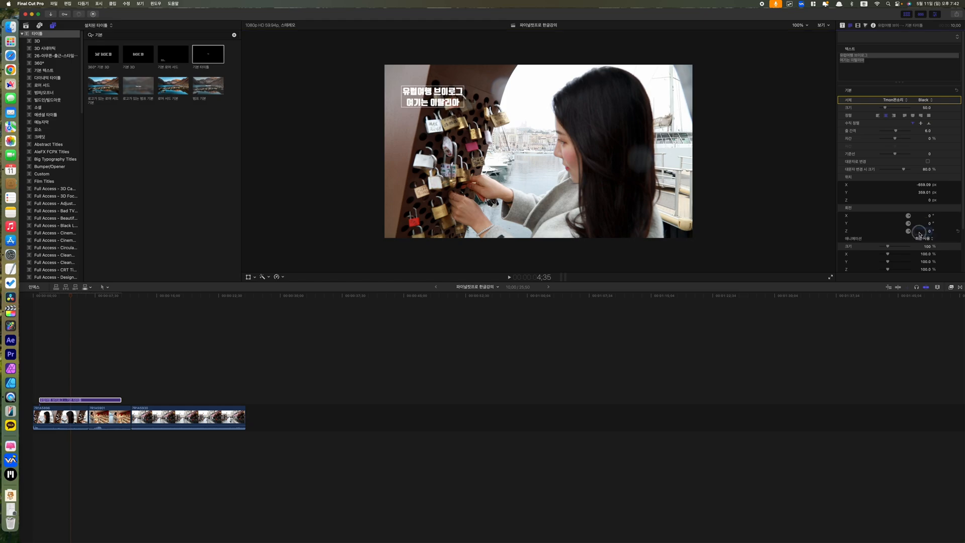
{"action": "type", "text": "15"}
{"action": "key", "text": "Return"}
{"action": "type", "text": "3.8"}
{"action": "key", "text": "Return"}
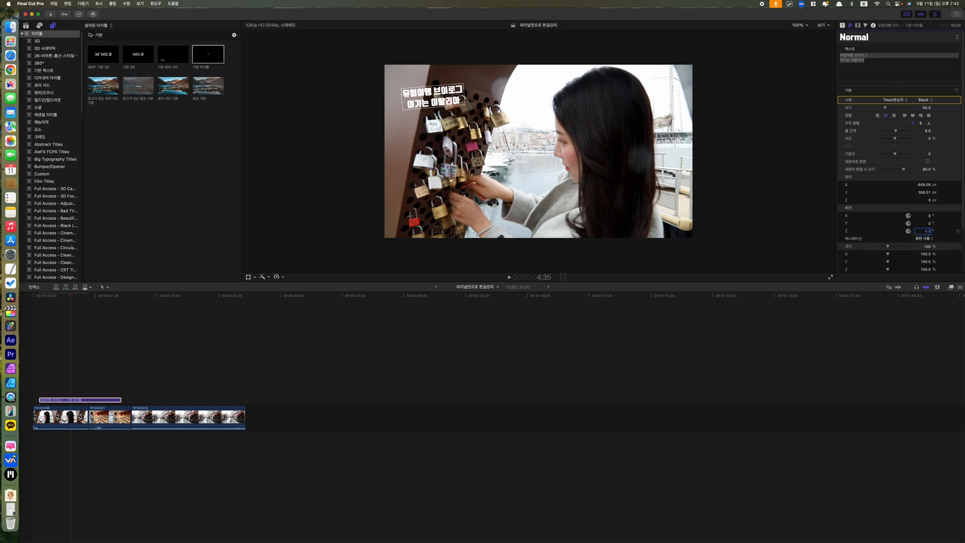
{"action": "left_click", "coordinate": [957, 216]}
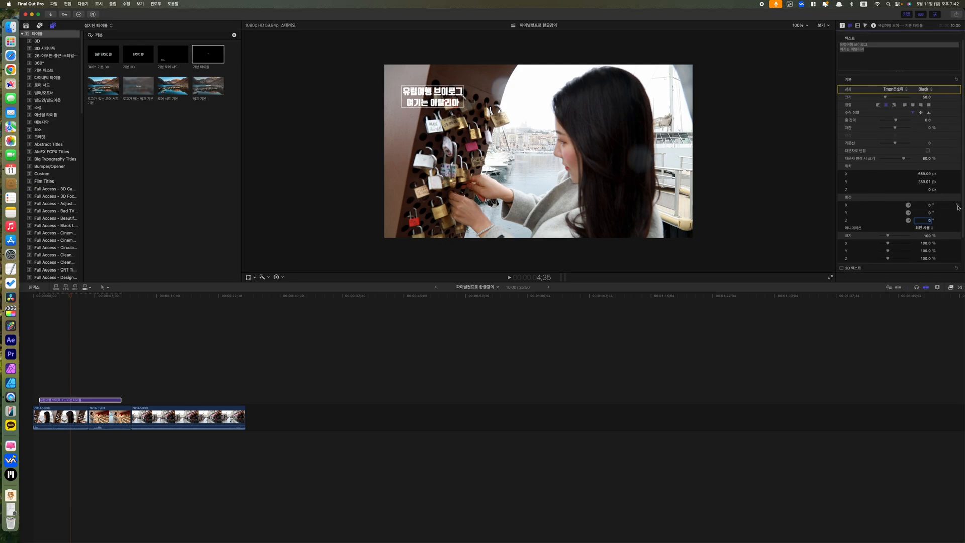
{"action": "scroll", "coordinate": [935, 211], "scroll_direction": "down", "scroll_amount": 3}
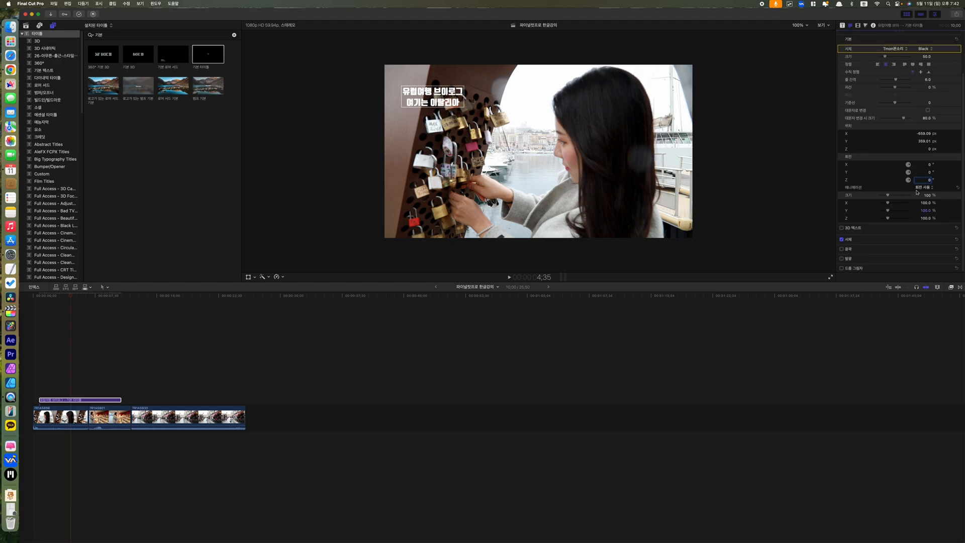
Reduce the title's overall scale to 94% and shift it slightly to the left in the frame
{"action": "left_click_drag", "start_coordinate": [889, 197], "coordinate": [879, 196]}
{"action": "left_click_drag", "start_coordinate": [482, 118], "coordinate": [477, 118]}
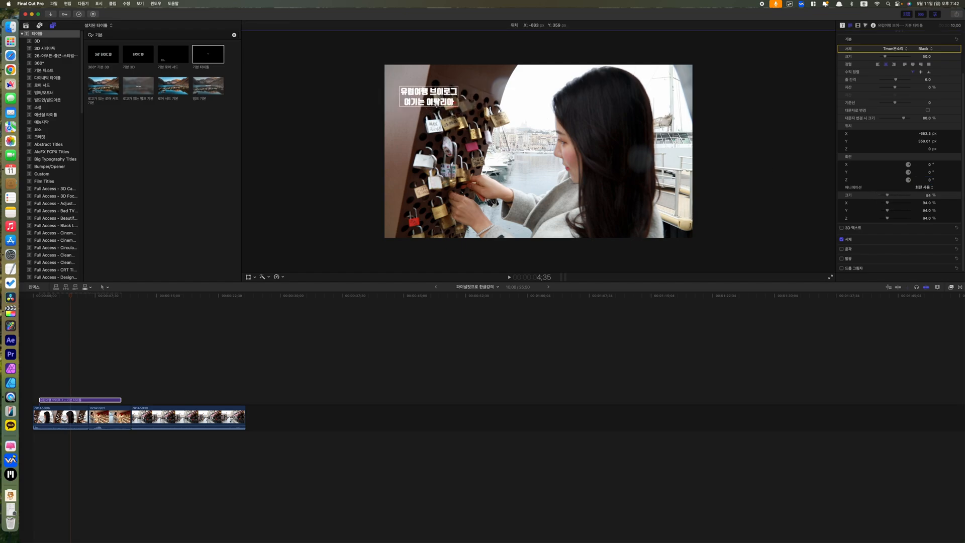
Set the title's face color to Banana yellow after trying red, and leave its opacity at 100% and blur at 0
{"action": "left_click", "coordinate": [950, 239]}
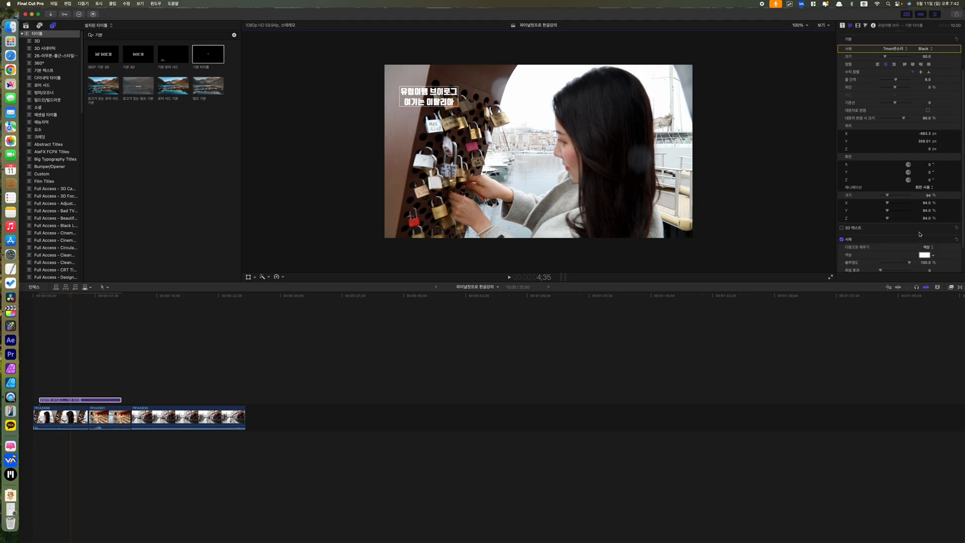
{"action": "scroll", "coordinate": [920, 233], "scroll_direction": "down", "scroll_amount": 1}
{"action": "scroll", "coordinate": [920, 233], "scroll_direction": "down", "scroll_amount": 1}
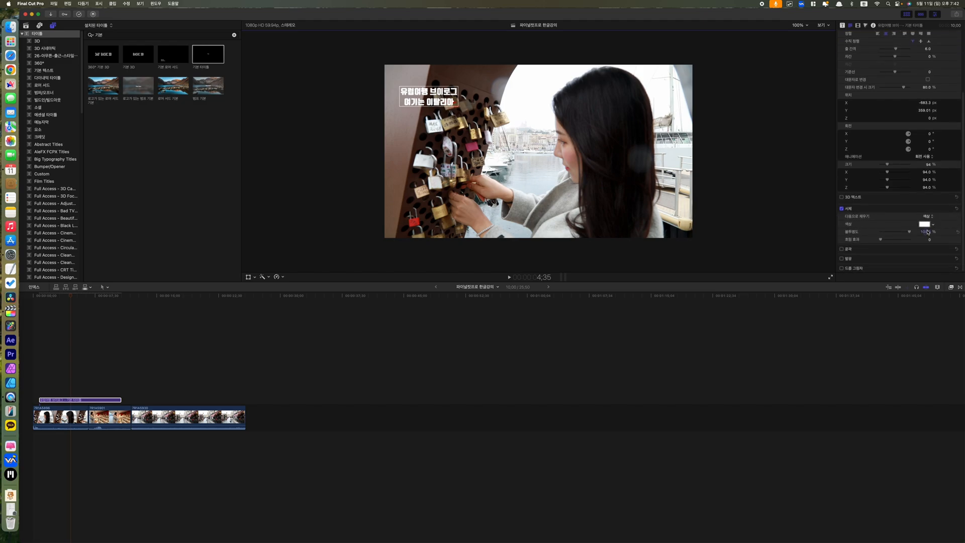
{"action": "left_click", "coordinate": [924, 224]}
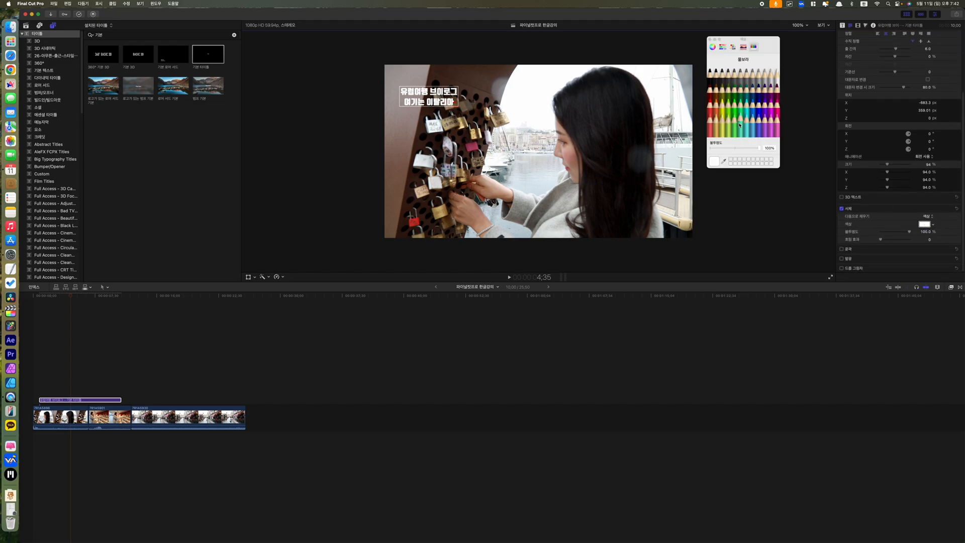
{"action": "left_click", "coordinate": [709, 111]}
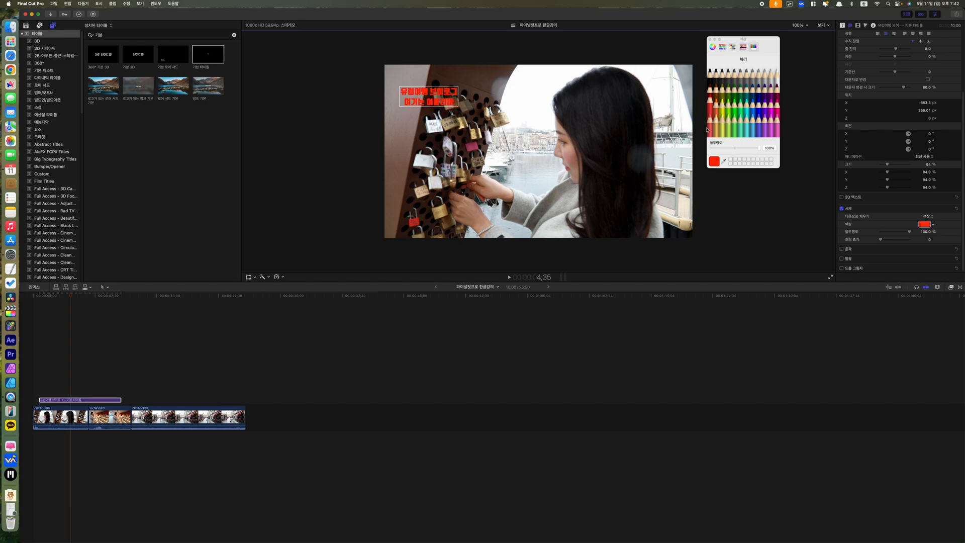
{"action": "left_click", "coordinate": [725, 129]}
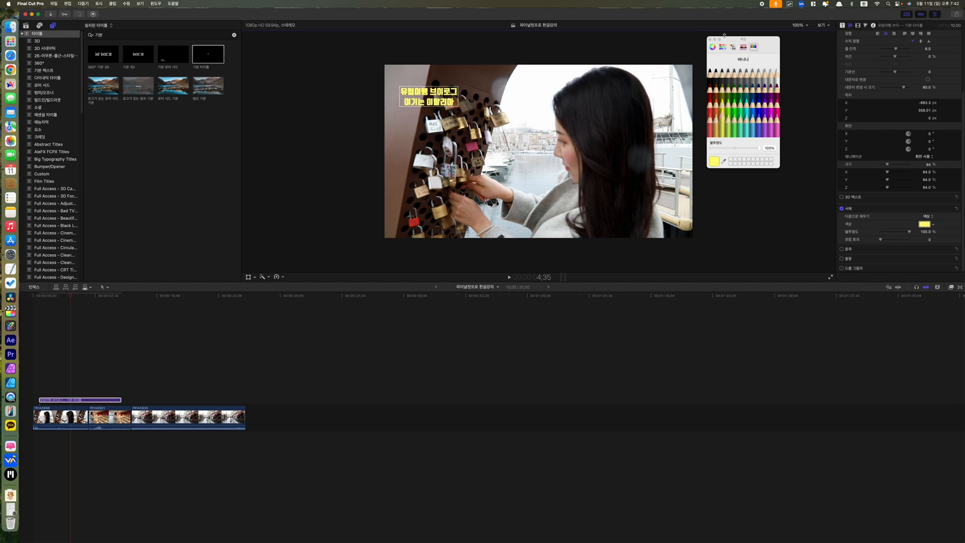
{"action": "left_click", "coordinate": [710, 39]}
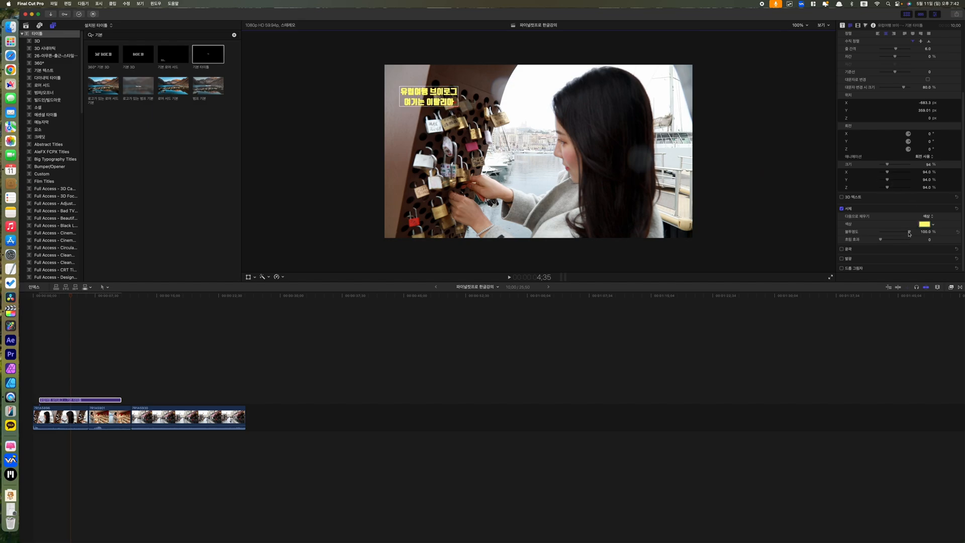
{"action": "left_click_drag", "start_coordinate": [909, 232], "coordinate": [860, 243]}
Turn on the title's outline and set the outline width to 7
{"action": "left_click", "coordinate": [841, 251]}
{"action": "left_click", "coordinate": [842, 249]}
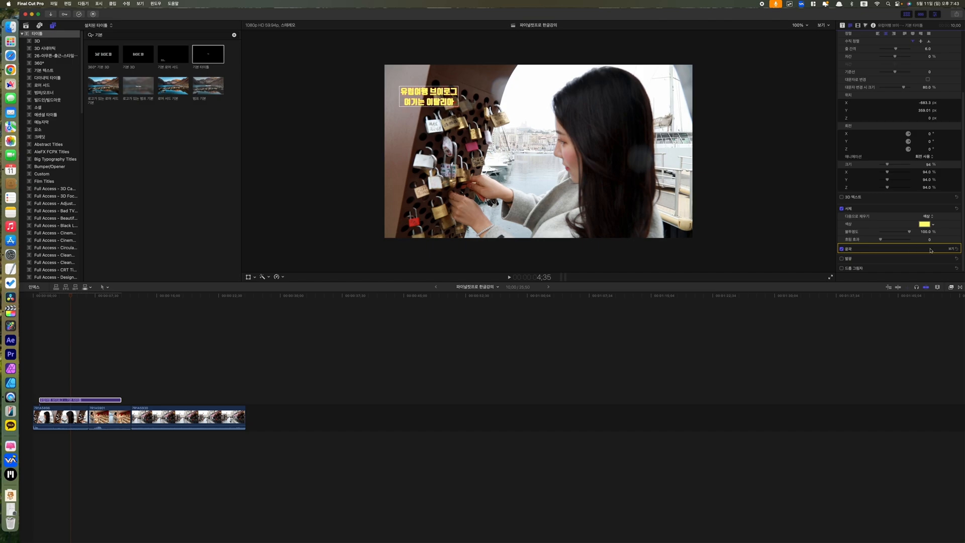
{"action": "left_click", "coordinate": [951, 249]}
{"action": "scroll", "coordinate": [885, 241], "scroll_direction": "down", "scroll_amount": 2}
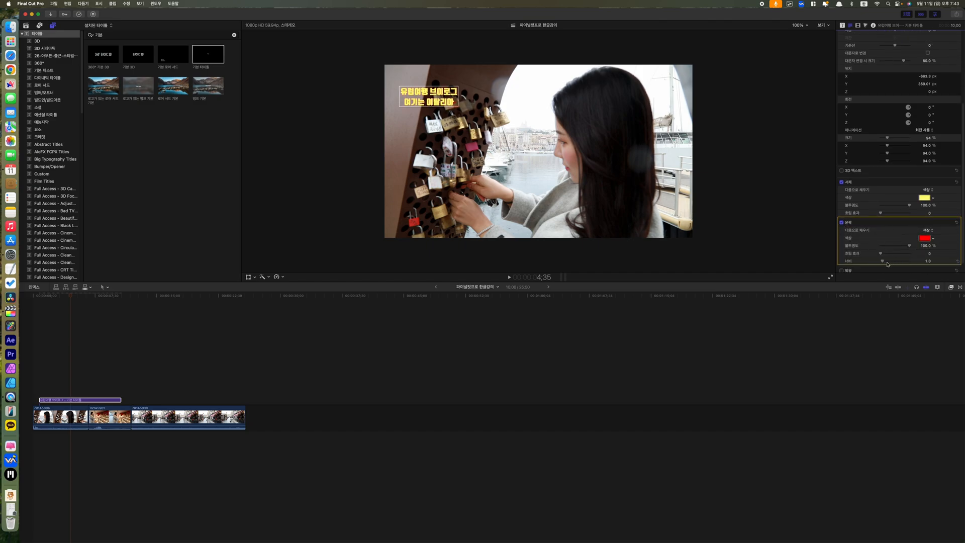
{"action": "left_click_drag", "start_coordinate": [885, 262], "coordinate": [896, 262]}
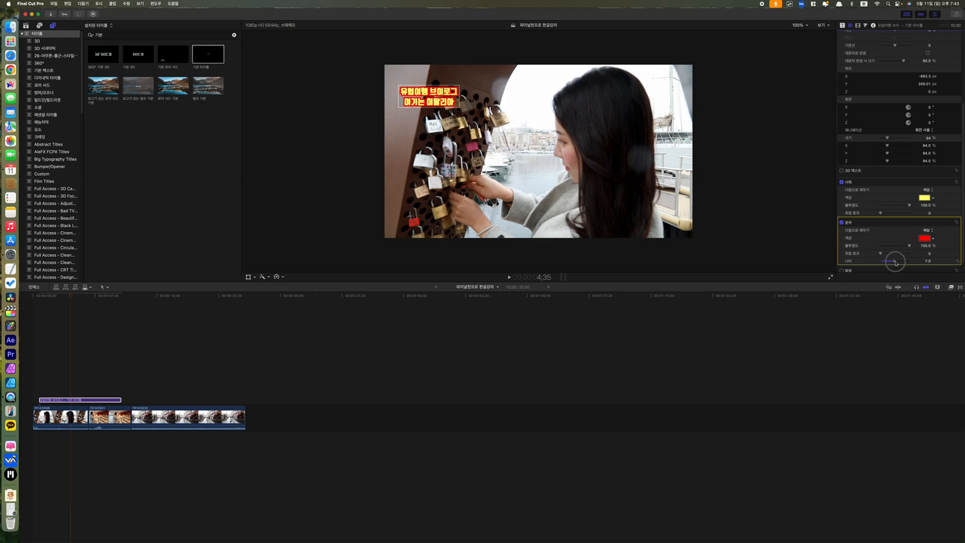
{"action": "left_click", "coordinate": [895, 263]}
Try a black outline with blur about 6.22 and width 6, and turn the outline off
{"action": "left_click", "coordinate": [924, 239]}
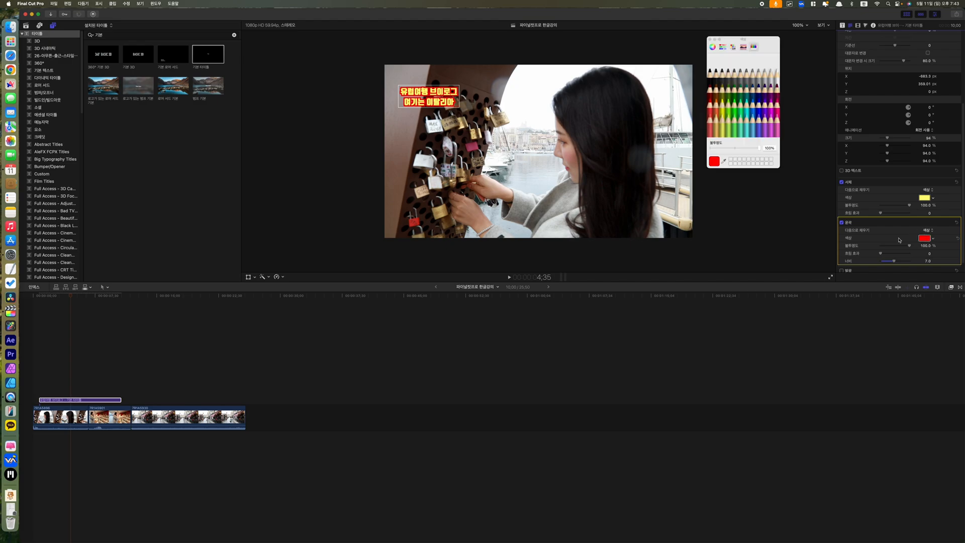
{"action": "left_click", "coordinate": [711, 73]}
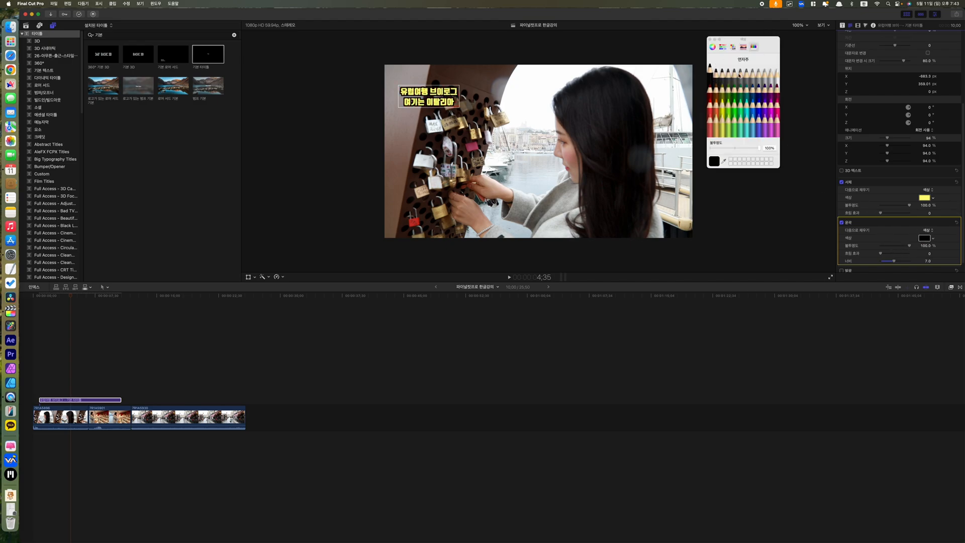
{"action": "left_click", "coordinate": [710, 39]}
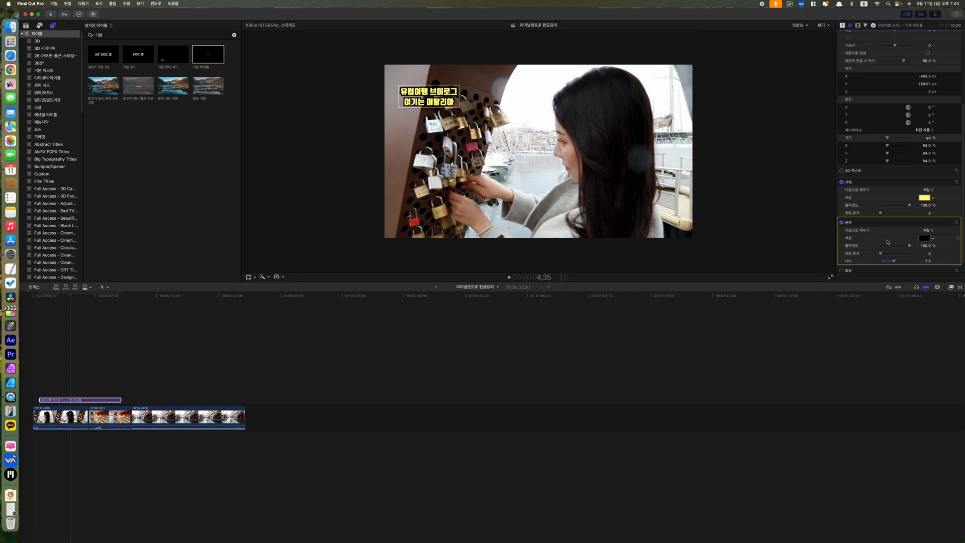
{"action": "mouse_move", "coordinate": [894, 261]}
{"action": "left_mouse_down"}
{"action": "mouse_move", "coordinate": [881, 256]}
{"action": "mouse_move", "coordinate": [898, 256]}
{"action": "left_mouse_up"}
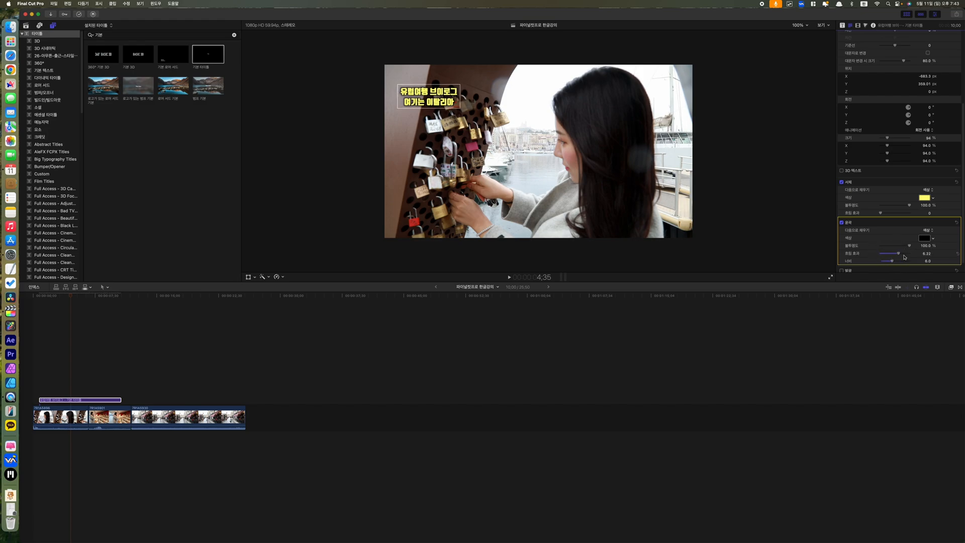
{"action": "left_click_drag", "start_coordinate": [899, 254], "coordinate": [898, 256]}
{"action": "left_click", "coordinate": [842, 223]}
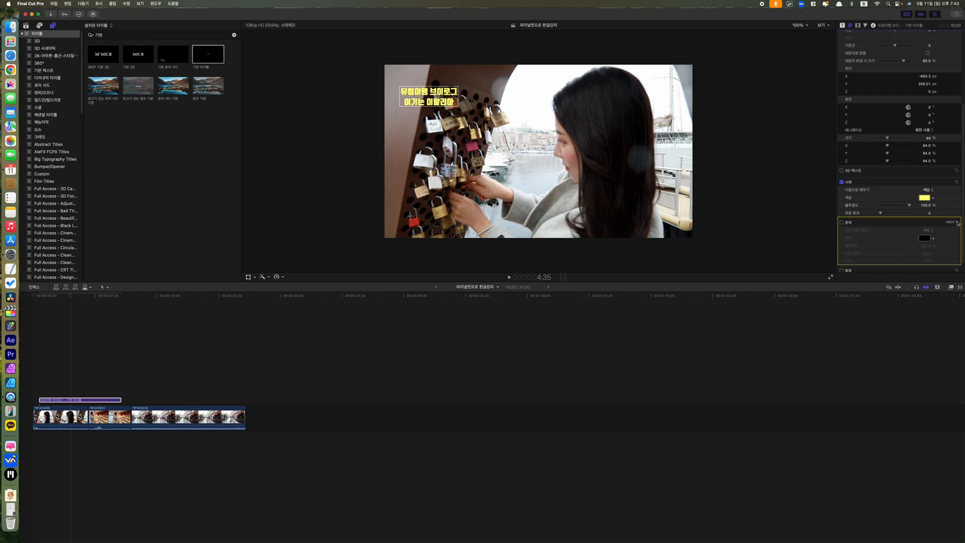
{"action": "left_click", "coordinate": [955, 223]}
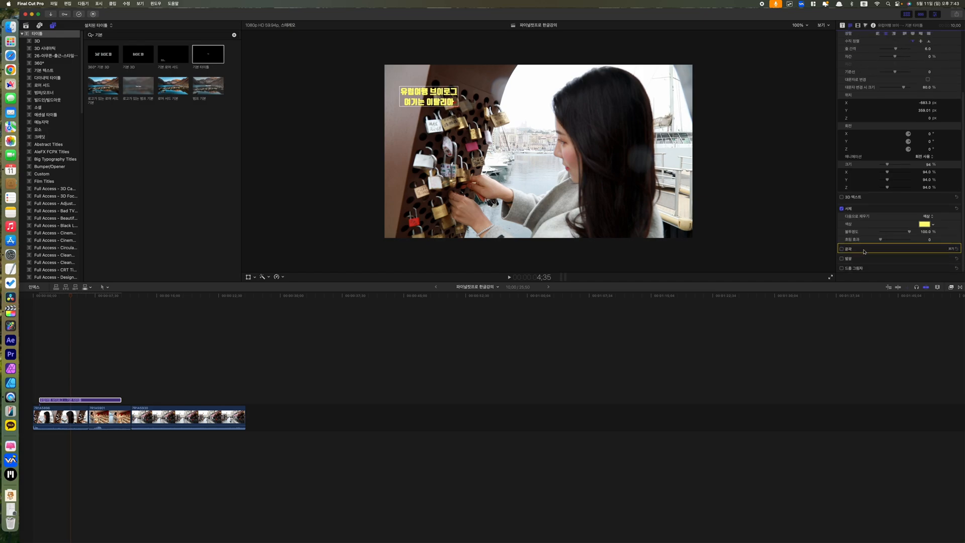
Try a magenta glow on the title with blur about 7.08 and radius 100, and turn the glow off
{"action": "left_click", "coordinate": [842, 259]}
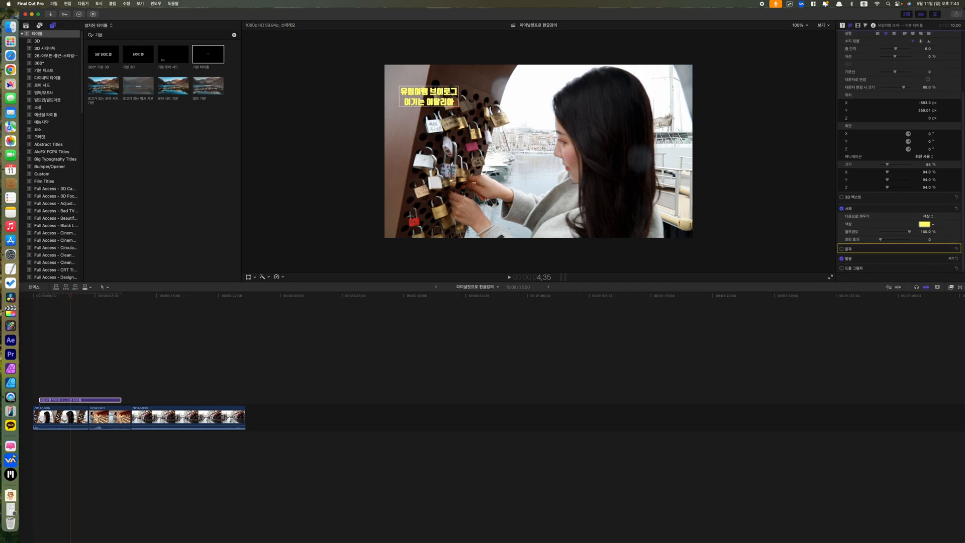
{"action": "left_click", "coordinate": [950, 259]}
{"action": "scroll", "coordinate": [900, 256], "scroll_direction": "down", "scroll_amount": 2}
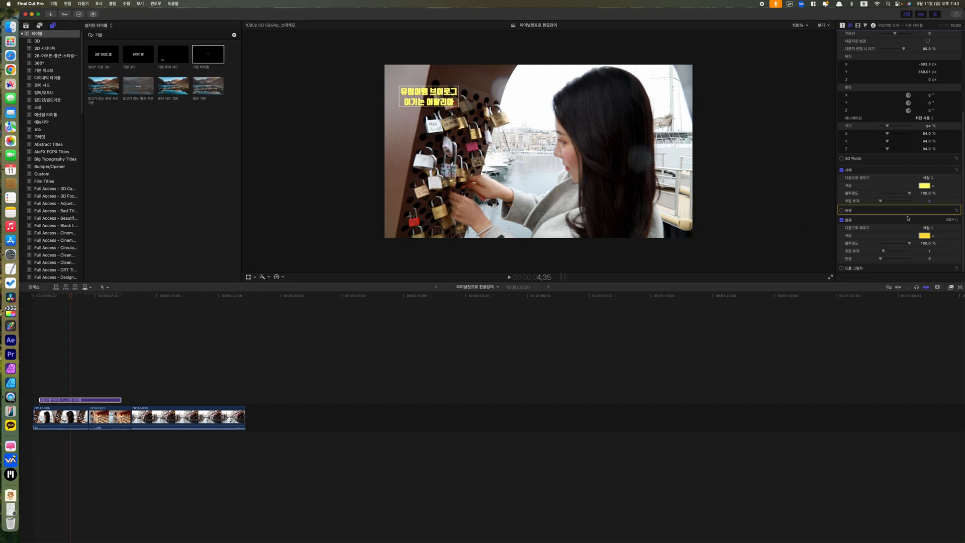
{"action": "left_click", "coordinate": [924, 235]}
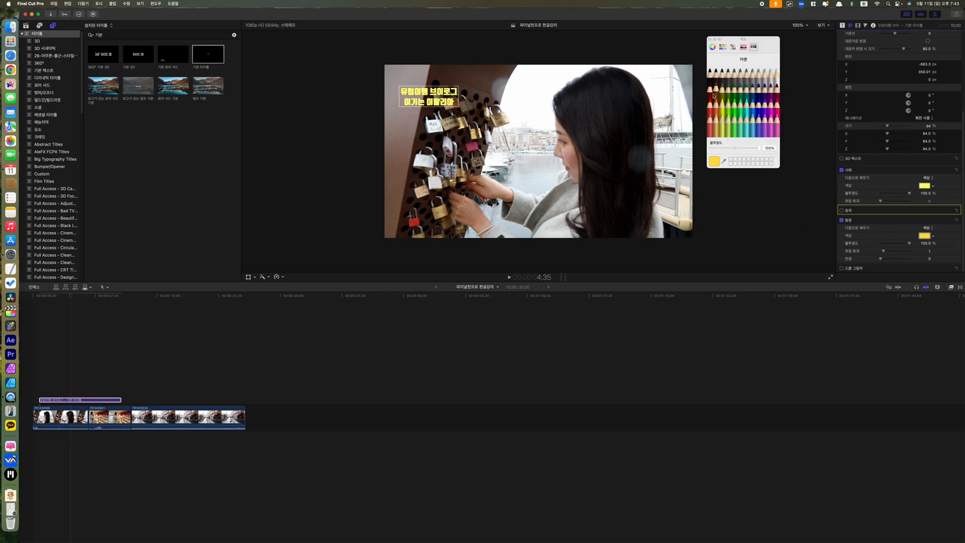
{"action": "left_click", "coordinate": [712, 95]}
{"action": "left_click", "coordinate": [772, 106]}
{"action": "left_click", "coordinate": [710, 39]}
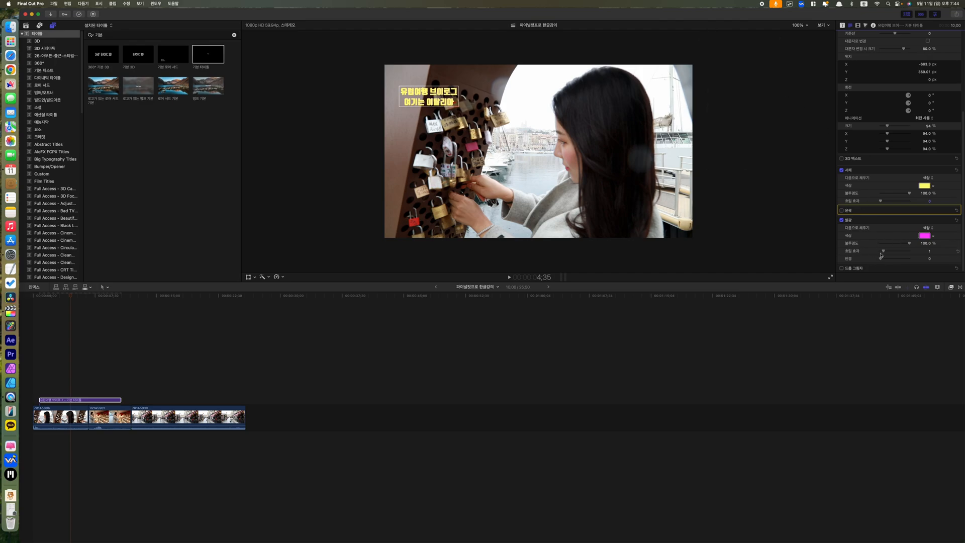
{"action": "left_click_drag", "start_coordinate": [881, 258], "coordinate": [903, 252]}
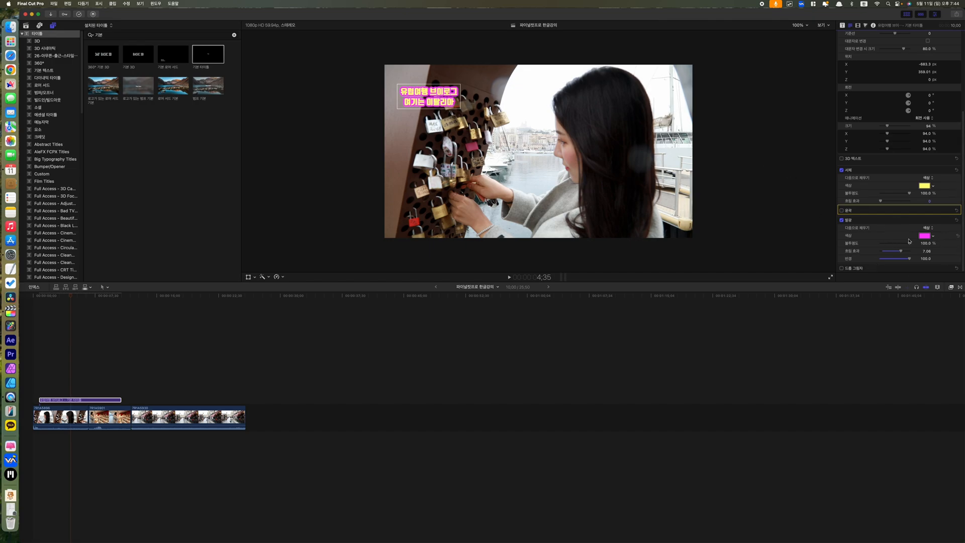
{"action": "left_click", "coordinate": [842, 220]}
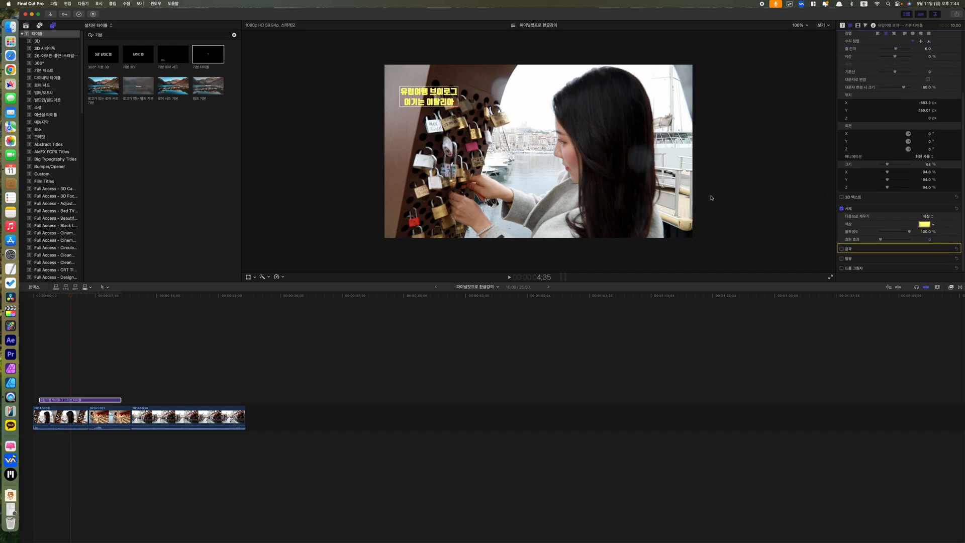
Turn on the title's drop shadow and show its settings
{"action": "left_click", "coordinate": [842, 269]}
{"action": "left_click", "coordinate": [952, 270]}
{"action": "scroll", "coordinate": [885, 236], "scroll_direction": "down", "scroll_amount": 2}
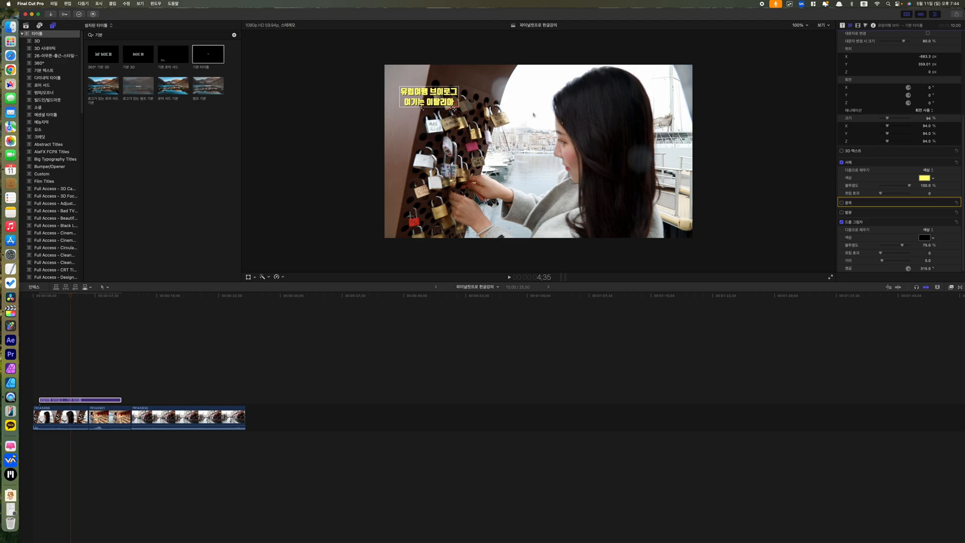
Enlarge the title's font size and move the title right and slightly down so it fits inside the frame
{"action": "left_click", "coordinate": [456, 105]}
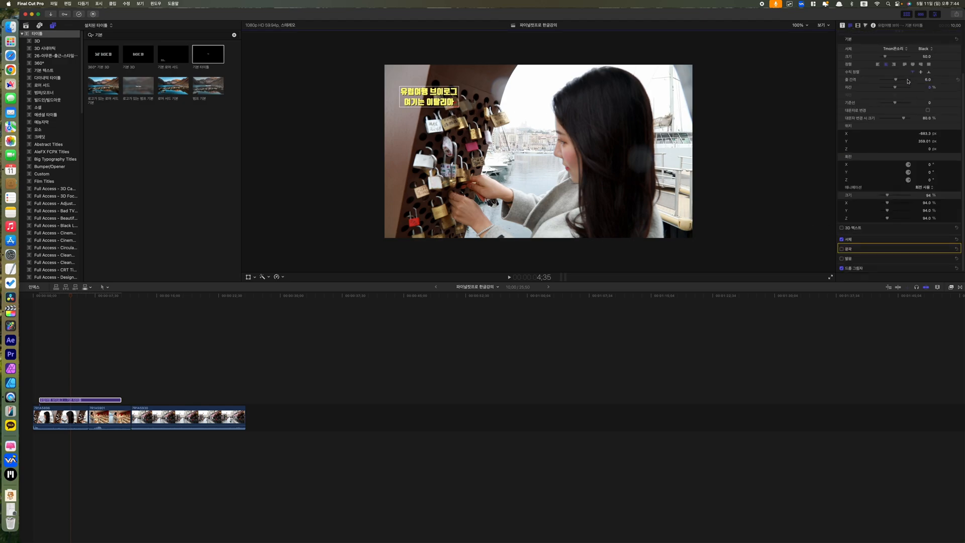
{"action": "left_click_drag", "start_coordinate": [889, 58], "coordinate": [900, 58]}
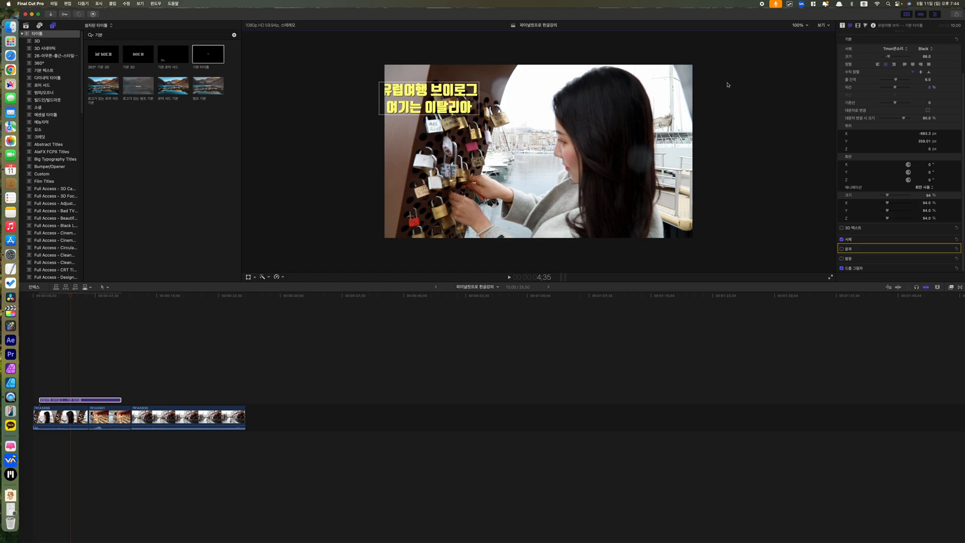
{"action": "left_click_drag", "start_coordinate": [432, 98], "coordinate": [450, 108]}
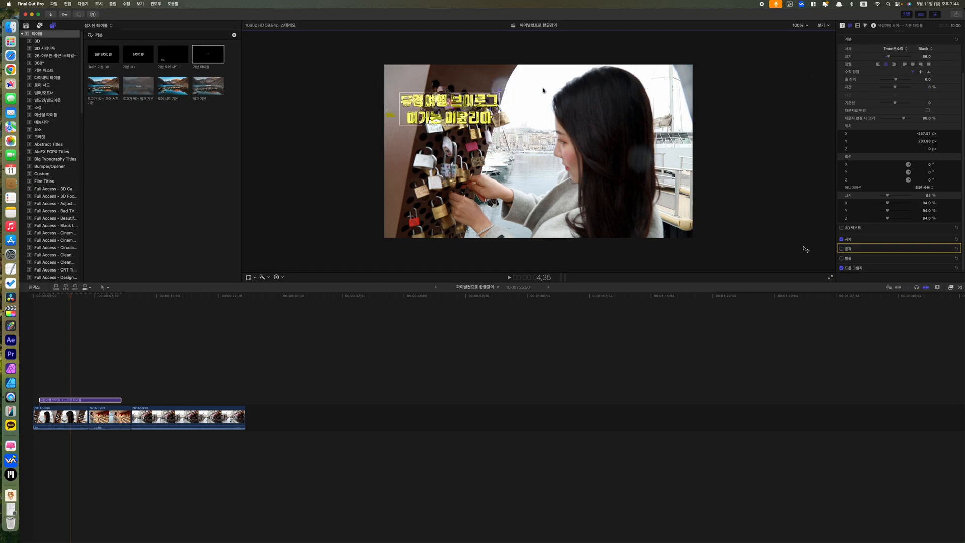
Try a drop shadow with opacity about 80%, blur 2.2 and distance 21, reset its settings, and turn it off
{"action": "left_click", "coordinate": [950, 268]}
{"action": "mouse_move", "coordinate": [902, 246]}
{"action": "left_mouse_down"}
{"action": "mouse_move", "coordinate": [893, 264]}
{"action": "mouse_move", "coordinate": [887, 253]}
{"action": "left_mouse_up"}
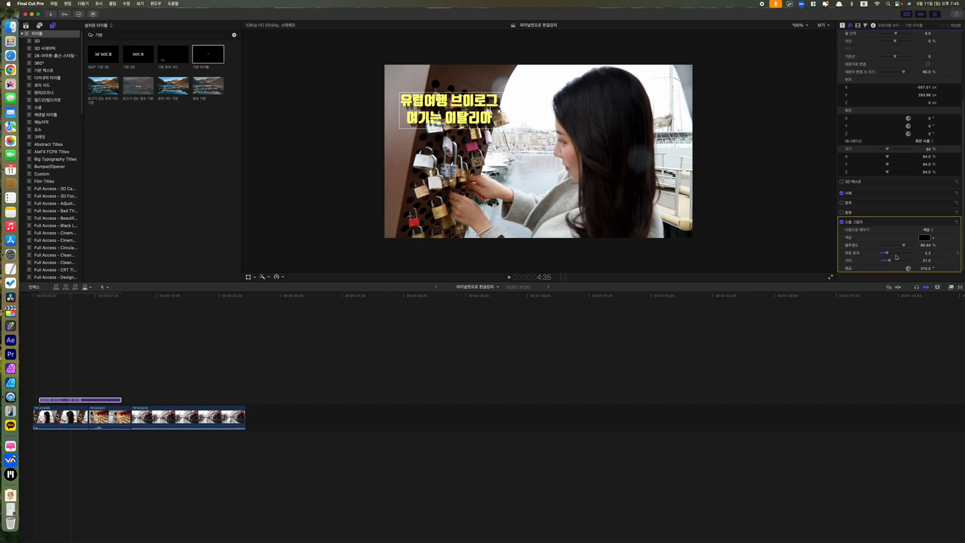
{"action": "left_click", "coordinate": [958, 223]}
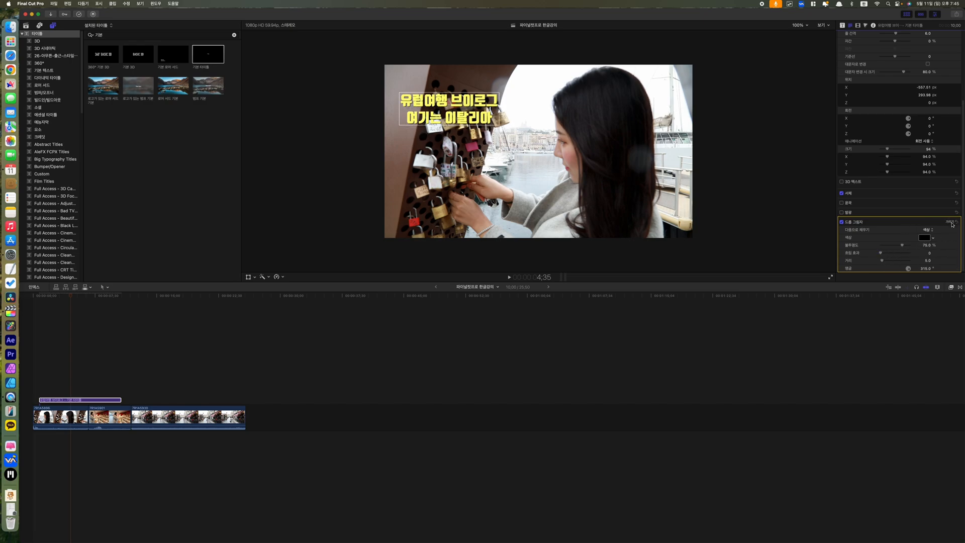
{"action": "left_click", "coordinate": [841, 222]}
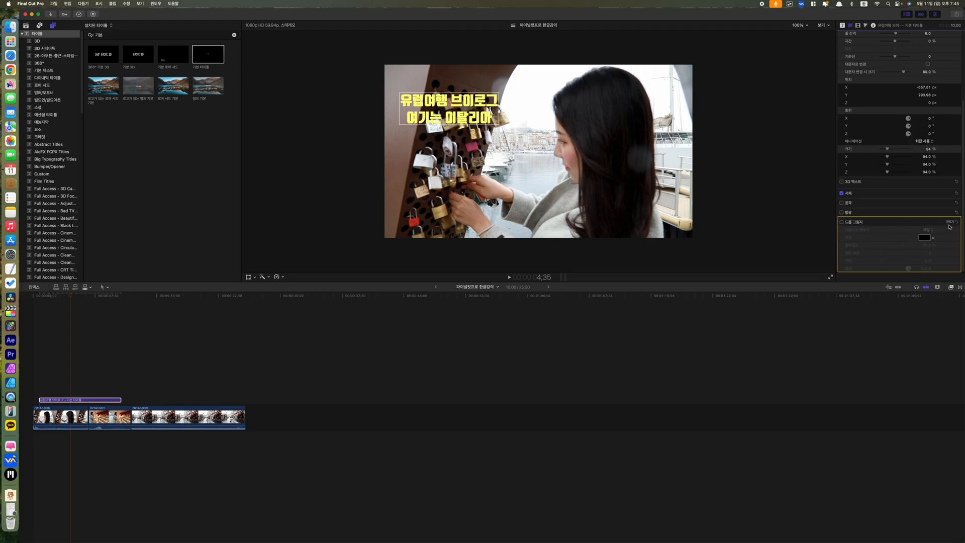
{"action": "left_click", "coordinate": [949, 222]}
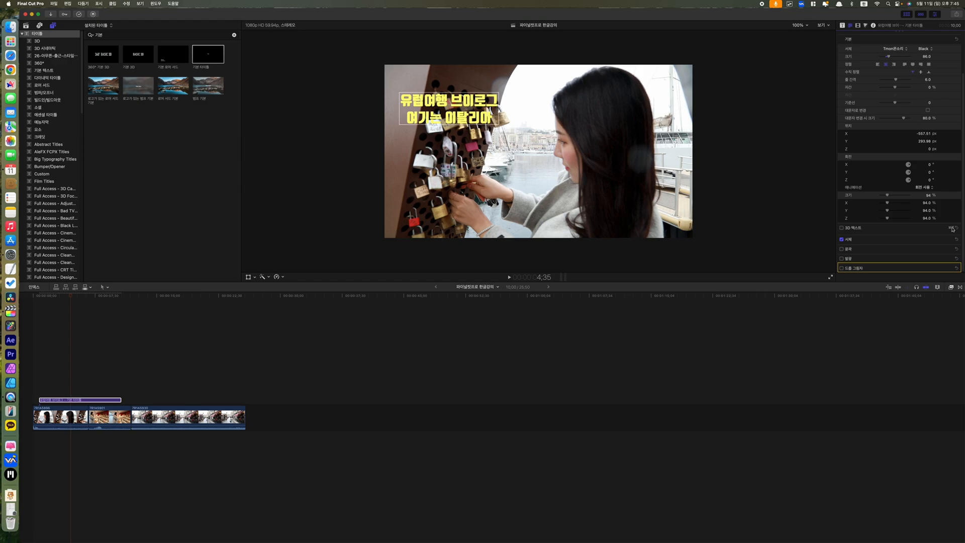
Turn on 3D text for the title and rotate it about the Y axis to a negative angle
{"action": "left_click", "coordinate": [842, 229]}
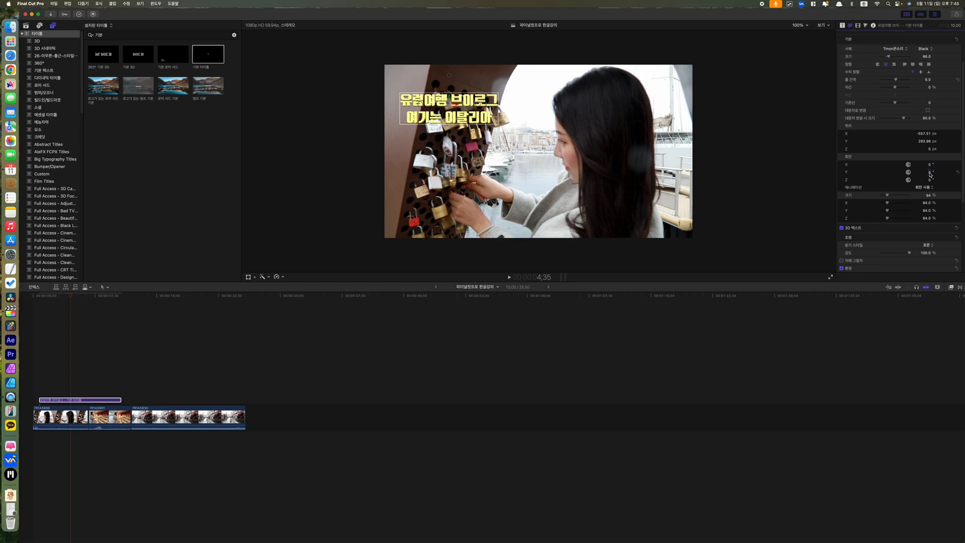
{"action": "left_click_drag", "start_coordinate": [931, 174], "coordinate": [929, 173]}
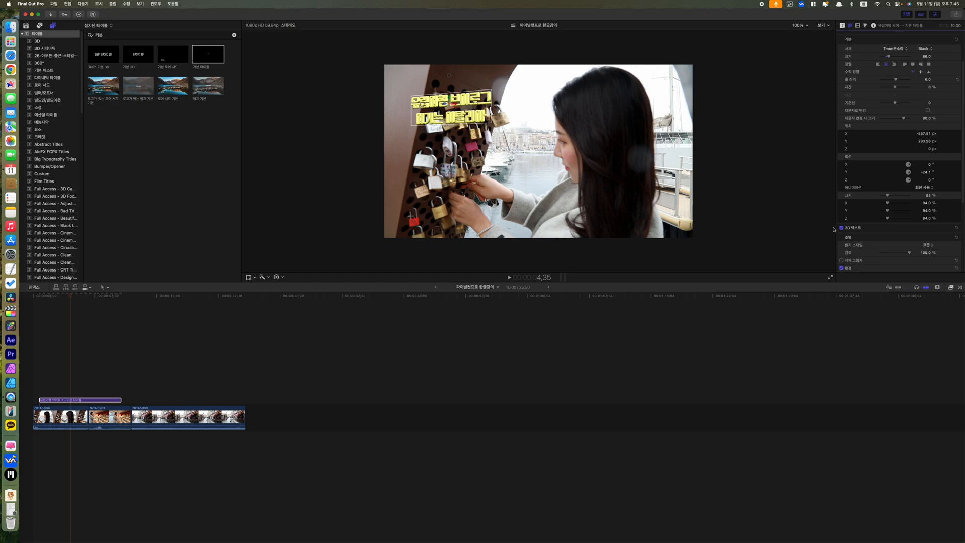
Show the 3D text settings and increase the title's depth to about 28
{"action": "left_click", "coordinate": [951, 229]}
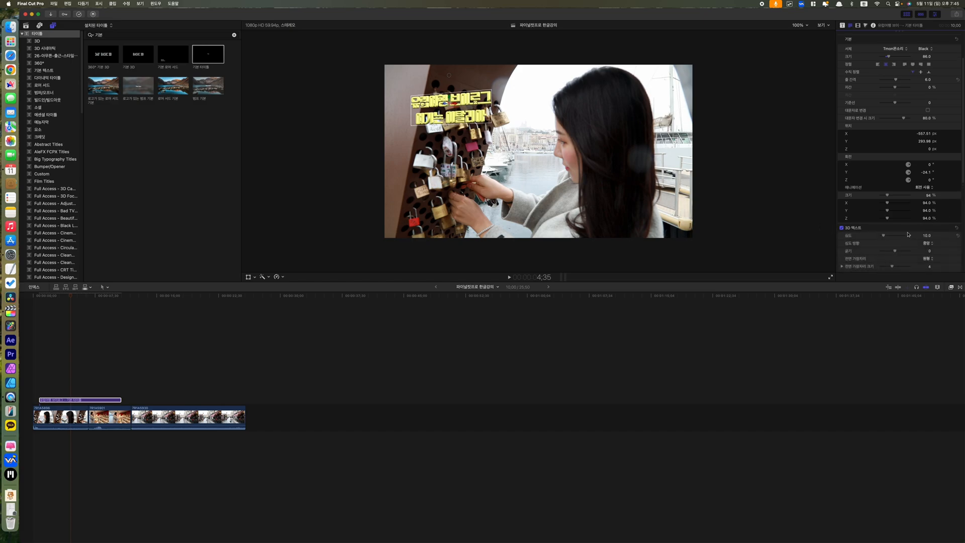
{"action": "scroll", "coordinate": [899, 231], "scroll_direction": "down", "scroll_amount": 2}
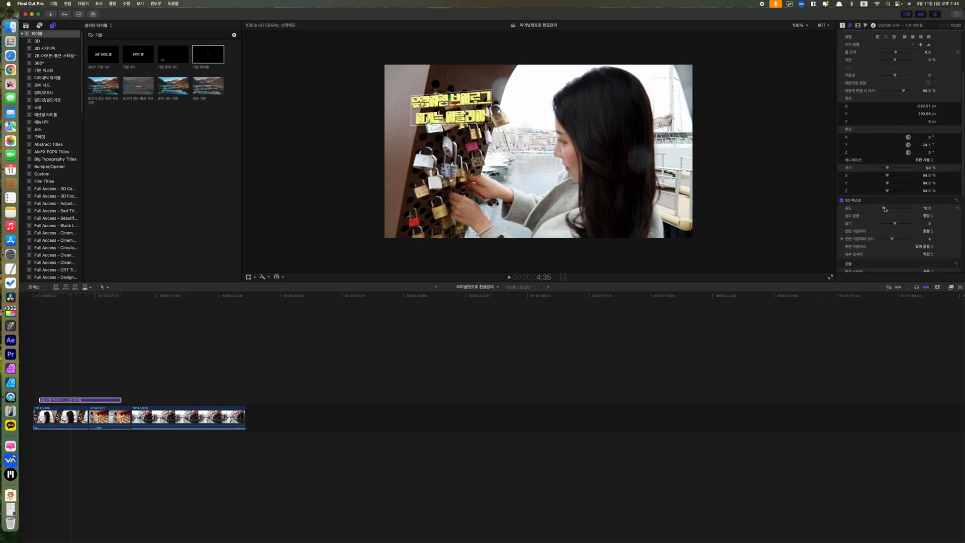
{"action": "mouse_move", "coordinate": [884, 207]}
{"action": "left_mouse_down"}
{"action": "mouse_move", "coordinate": [899, 209]}
{"action": "mouse_move", "coordinate": [880, 208]}
{"action": "mouse_move", "coordinate": [891, 208]}
{"action": "left_mouse_up"}
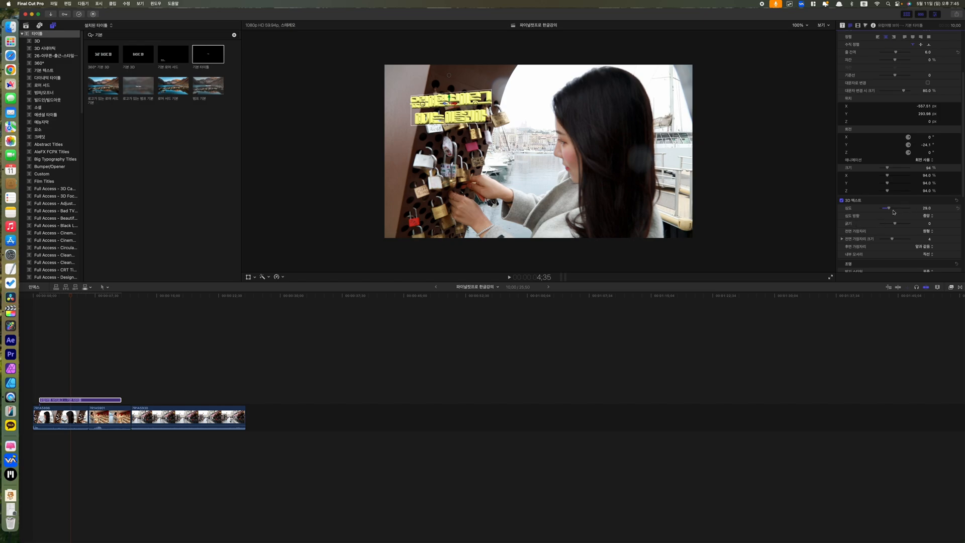
Increase the title's 3D depth to about 33
{"action": "left_click_drag", "start_coordinate": [891, 209], "coordinate": [963, 225]}
{"action": "left_click", "coordinate": [958, 224]}
{"action": "left_click", "coordinate": [930, 232]}
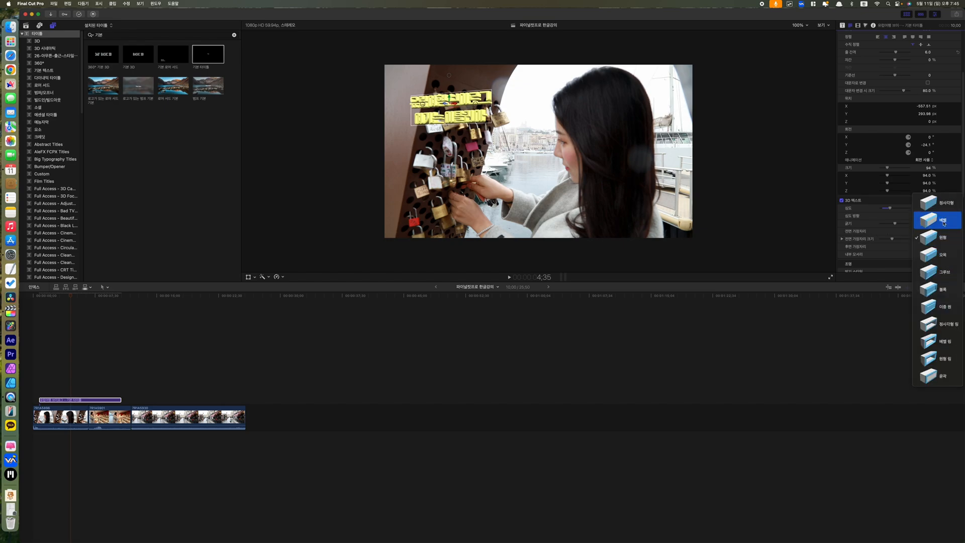
{"action": "left_click", "coordinate": [901, 107]}
Enlarge the title's font size to about 160
{"action": "scroll", "coordinate": [901, 107], "scroll_direction": "down", "scroll_amount": 3}
{"action": "scroll", "coordinate": [902, 106], "scroll_direction": "up", "scroll_amount": 5}
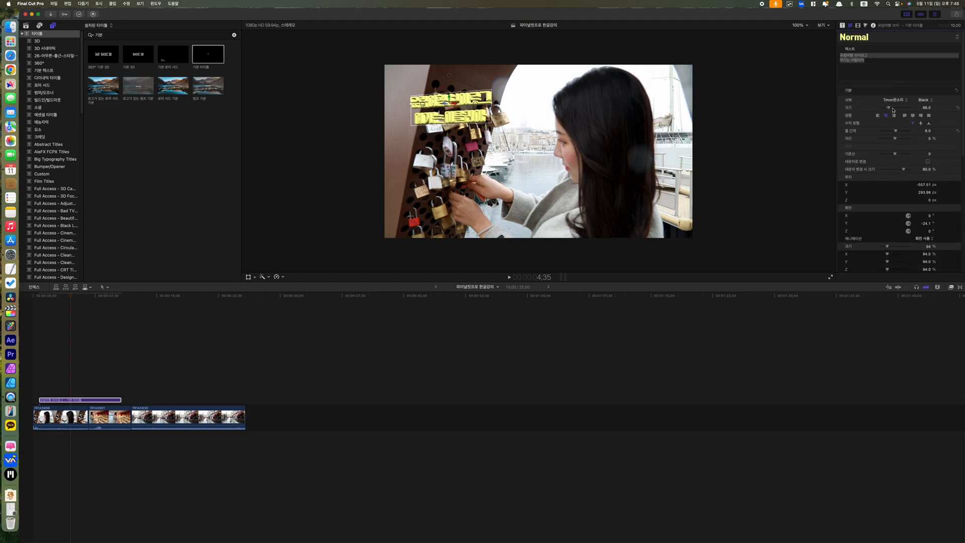
{"action": "left_click_drag", "start_coordinate": [891, 110], "coordinate": [897, 108]}
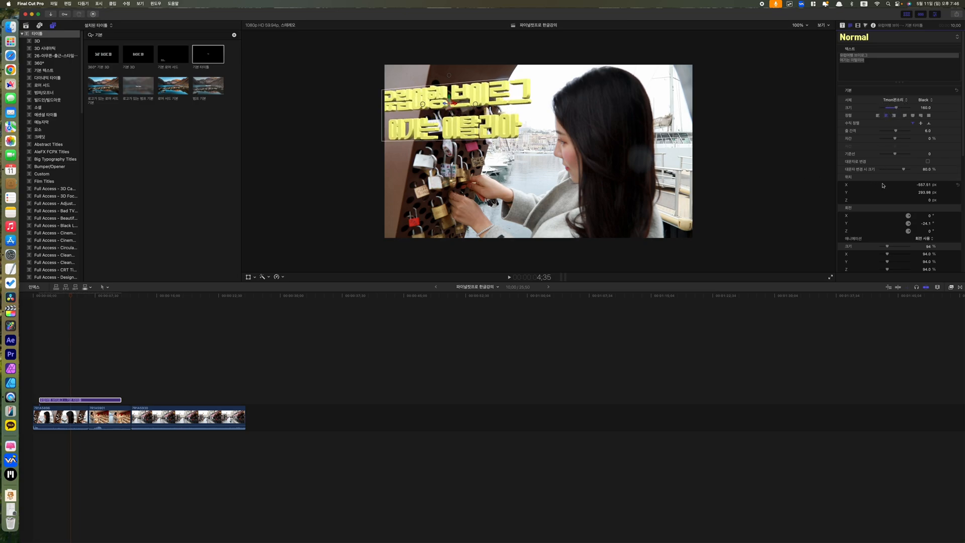
Try the bevel (베벨), concave (오목) and round border (원형 링) front edges on the 3D title and restore round (원형)
{"action": "scroll", "coordinate": [885, 185], "scroll_direction": "down", "scroll_amount": 10}
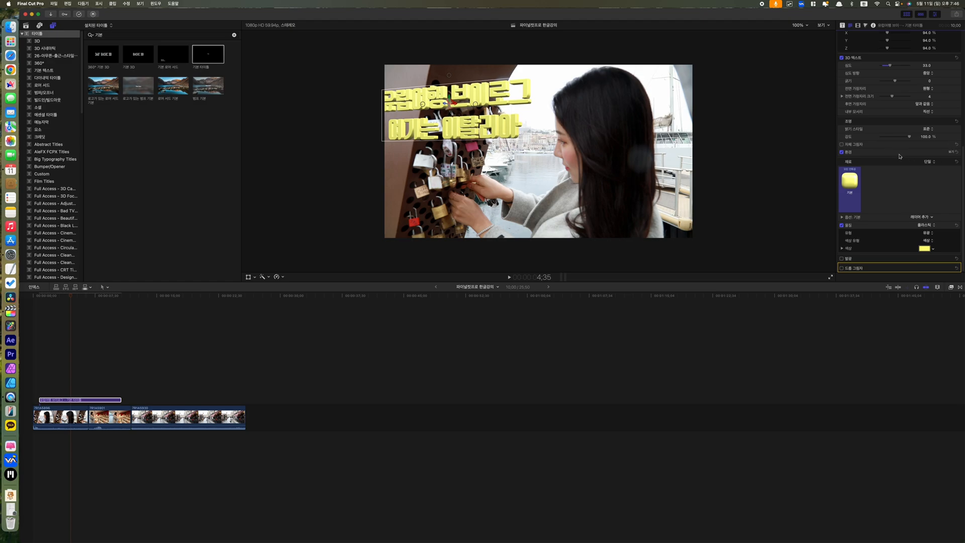
{"action": "scroll", "coordinate": [909, 143], "scroll_direction": "up", "scroll_amount": 2}
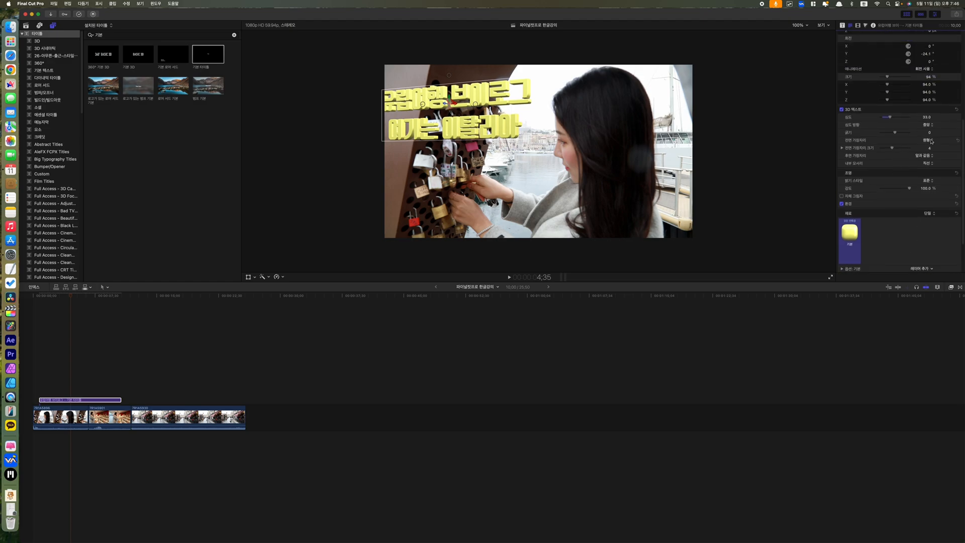
{"action": "left_click", "coordinate": [932, 140]}
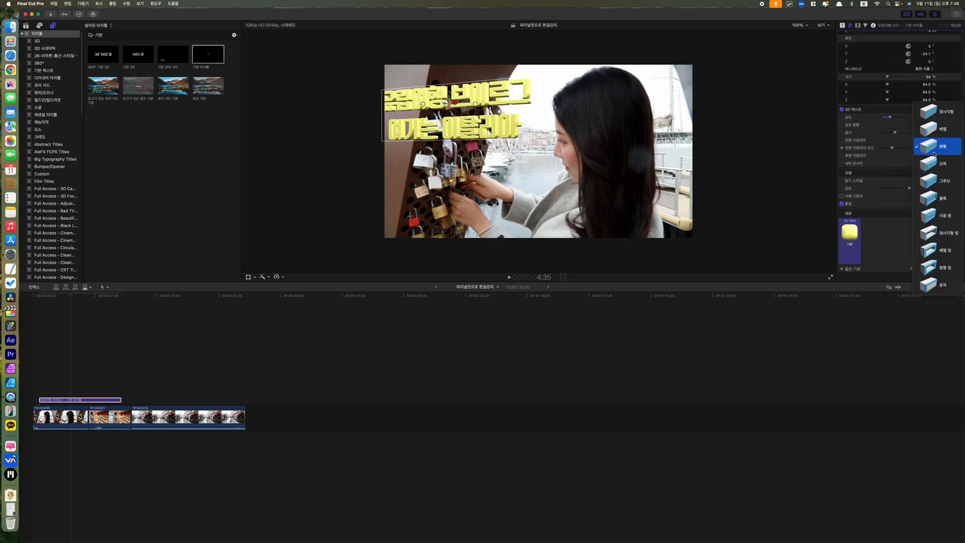
{"action": "left_click", "coordinate": [930, 131]}
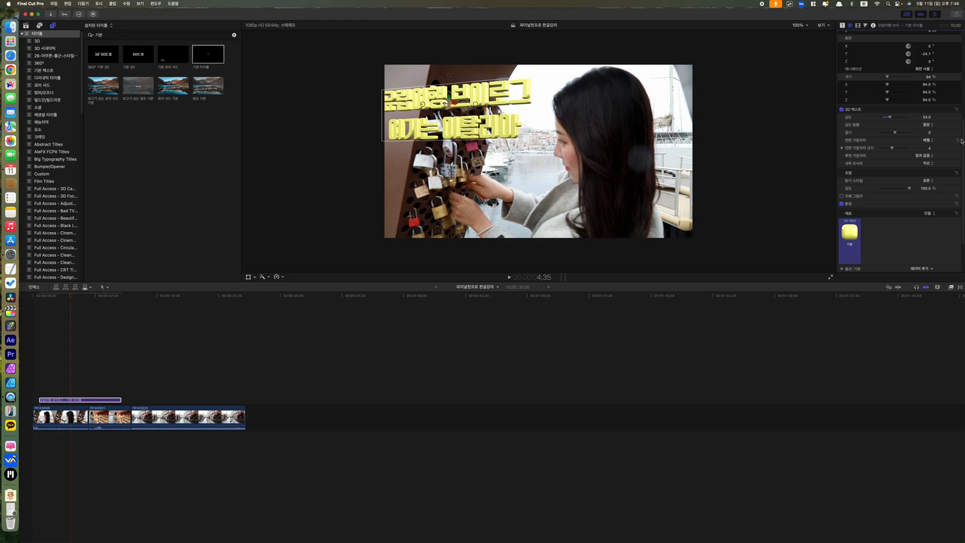
{"action": "left_click", "coordinate": [932, 140]}
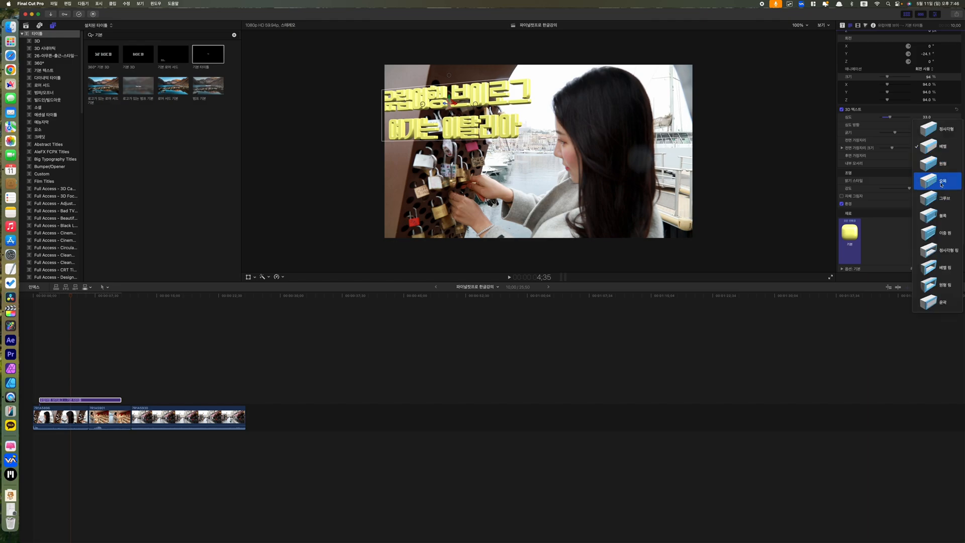
{"action": "left_click", "coordinate": [941, 182]}
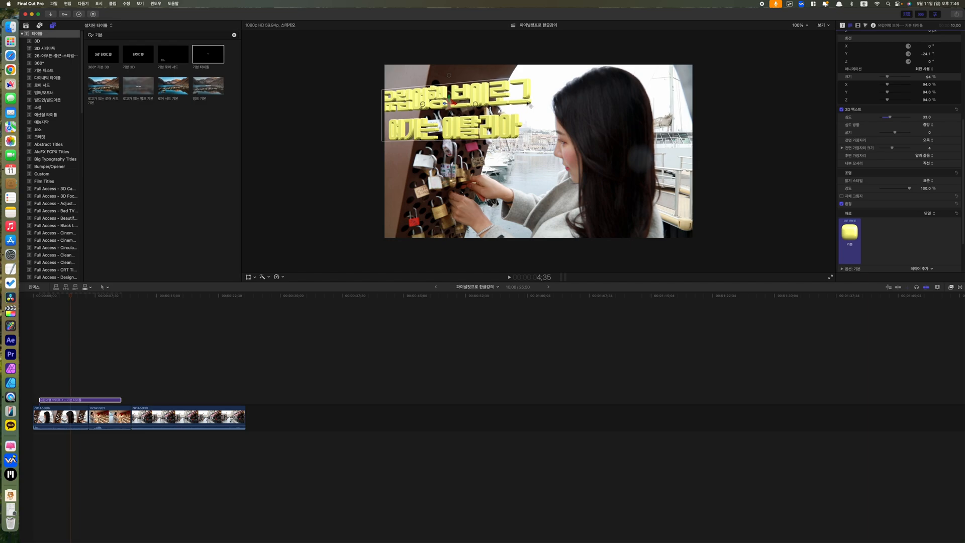
{"action": "left_click", "coordinate": [927, 140]}
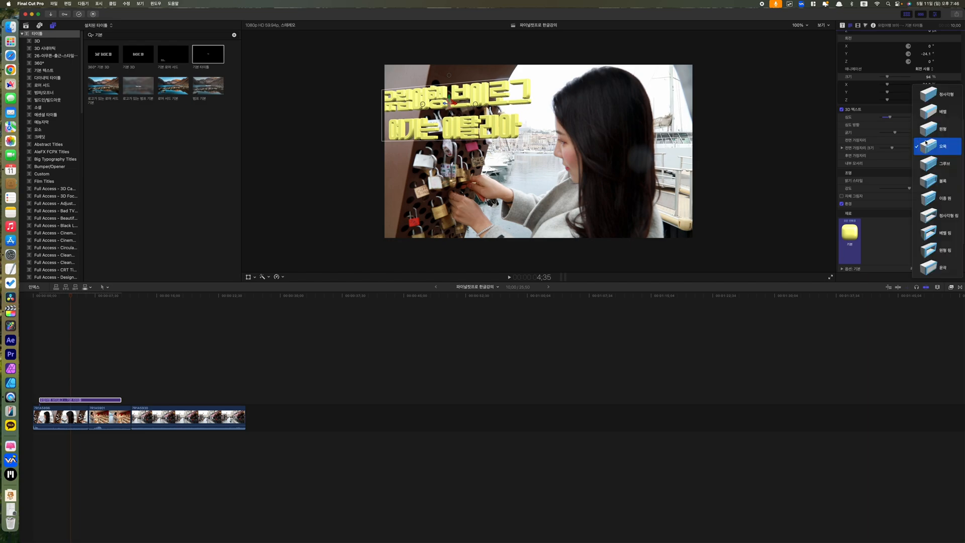
{"action": "left_click", "coordinate": [943, 250]}
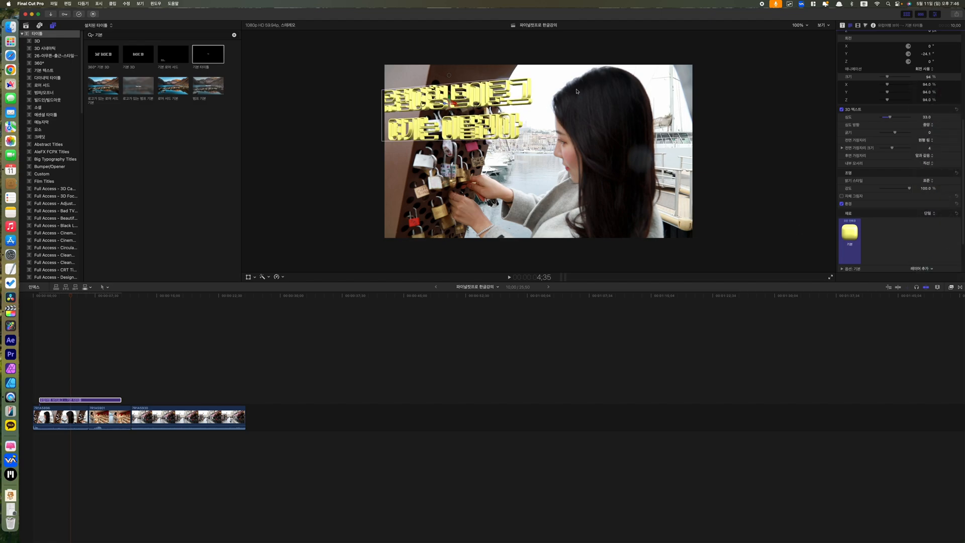
{"action": "left_click", "coordinate": [930, 141]}
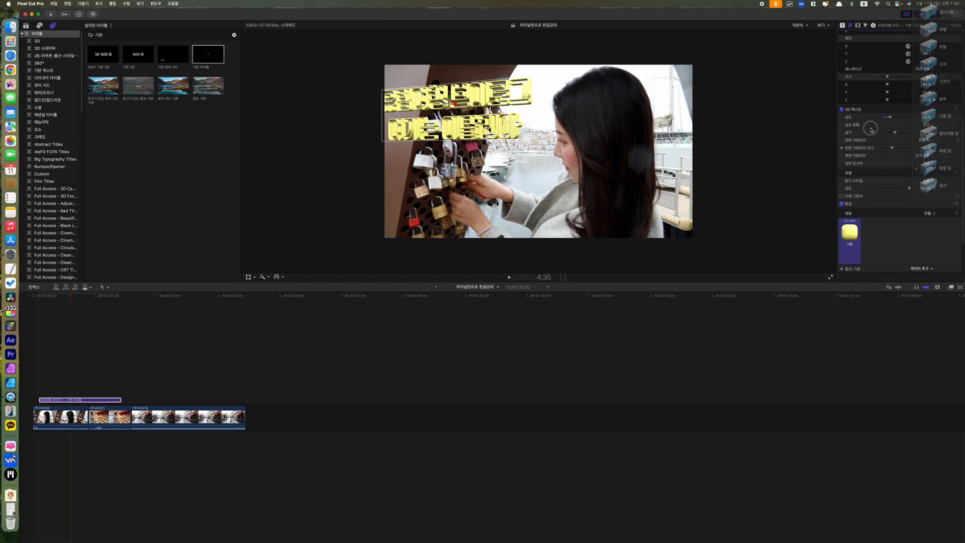
{"action": "key", "text": "Escape"}
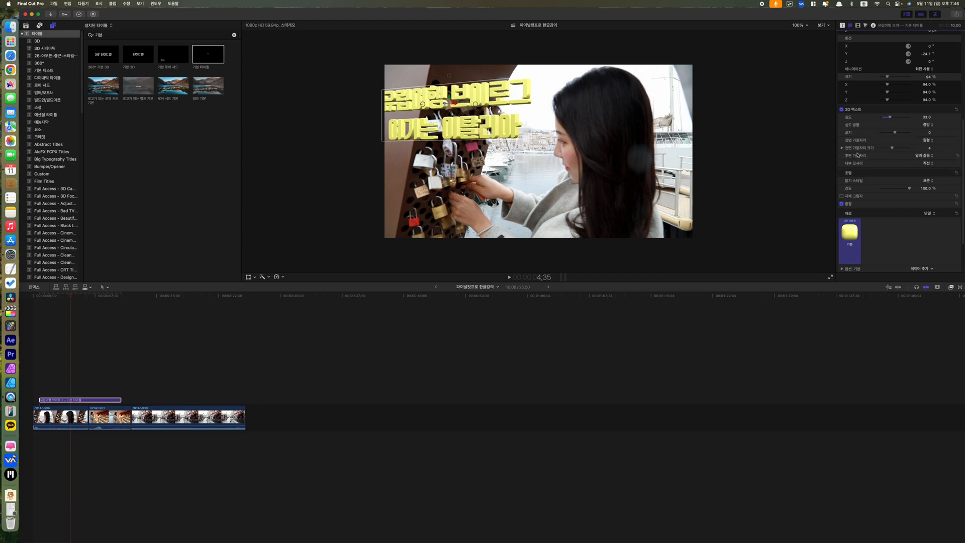
Increase the front edge size to about 5.64 and try the square (정사각형) and bevel (베벨) back edges
{"action": "mouse_move", "coordinate": [893, 152]}
{"action": "left_mouse_down"}
{"action": "mouse_move", "coordinate": [912, 152]}
{"action": "mouse_move", "coordinate": [886, 152]}
{"action": "mouse_move", "coordinate": [905, 152]}
{"action": "mouse_move", "coordinate": [897, 154]}
{"action": "left_mouse_up"}
{"action": "left_click", "coordinate": [927, 157]}
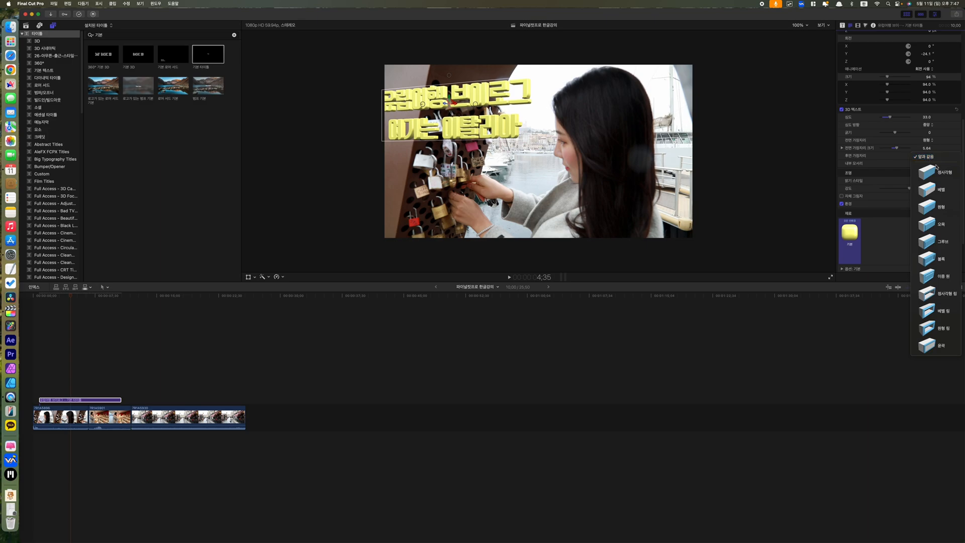
{"action": "left_click", "coordinate": [938, 173]}
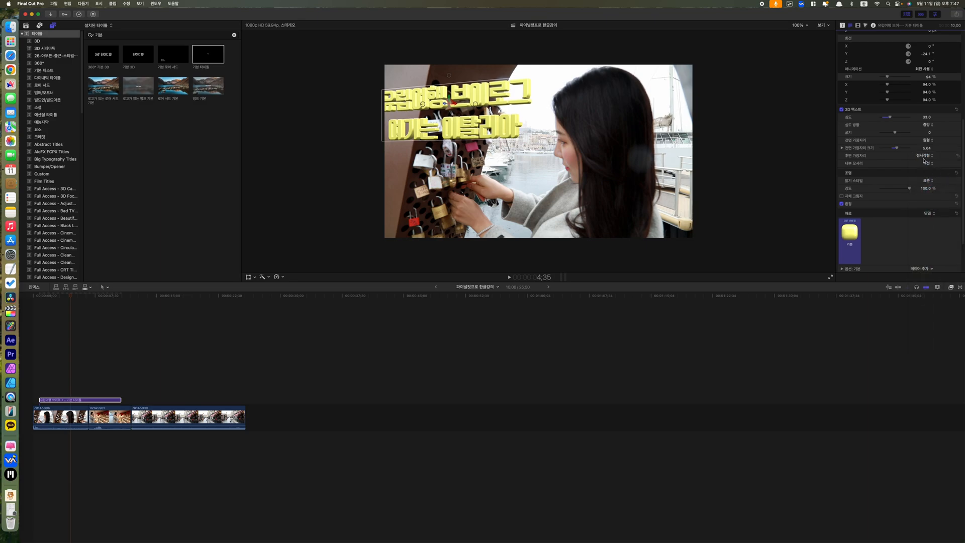
{"action": "left_click", "coordinate": [923, 158]}
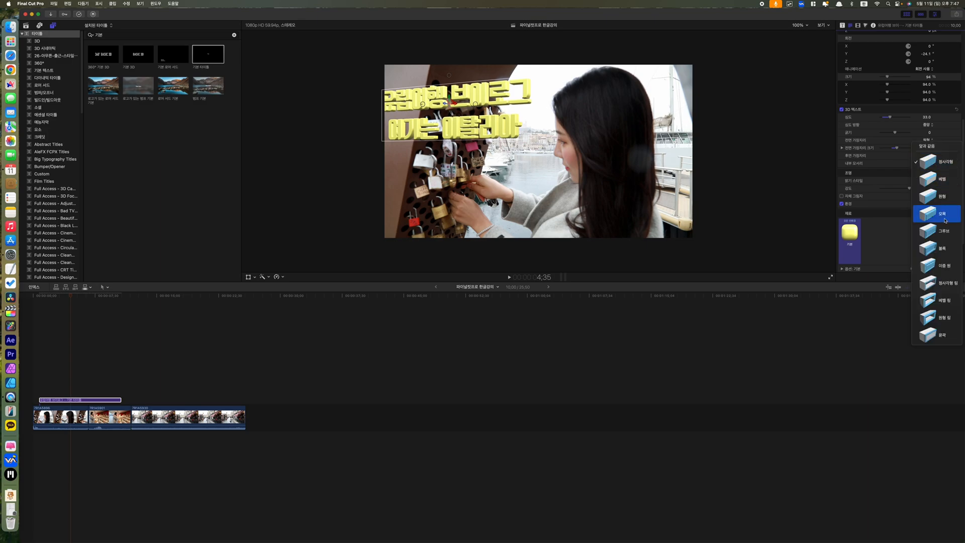
{"action": "left_click", "coordinate": [941, 183]}
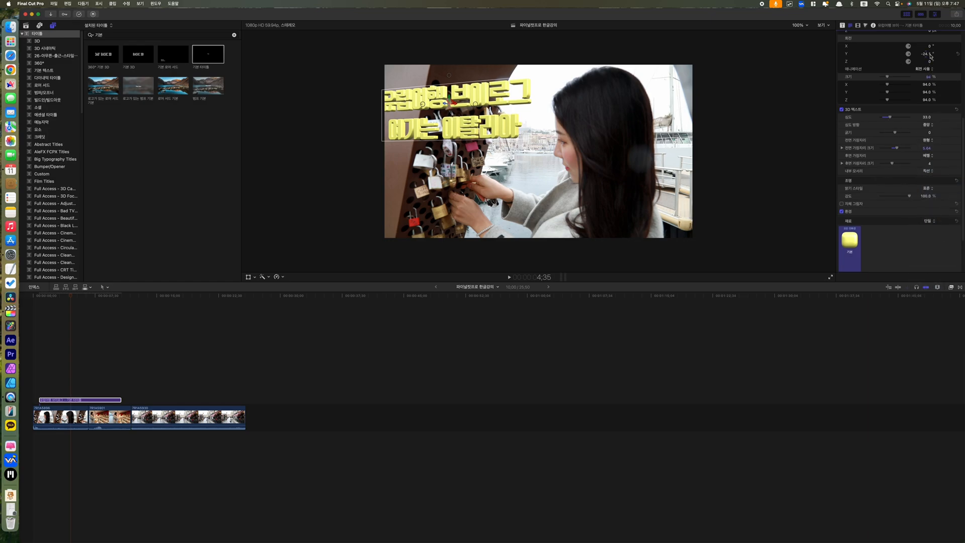
Turn the title about the Y axis to inspect its back, bring it to about -21°, and match the back edge to the front (앞과 같음)
{"action": "left_click_drag", "start_coordinate": [927, 54], "coordinate": [896, 54]}
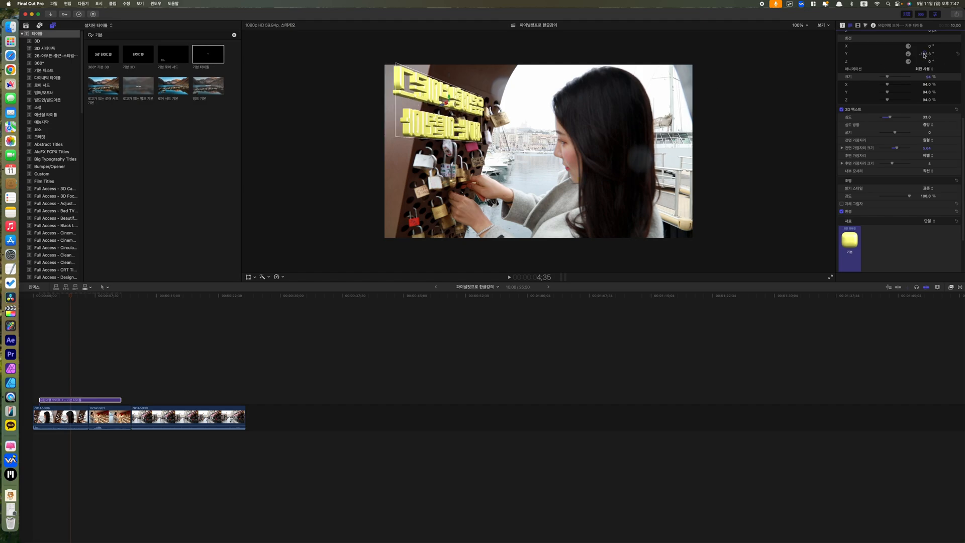
{"action": "left_click_drag", "start_coordinate": [924, 55], "coordinate": [949, 56]}
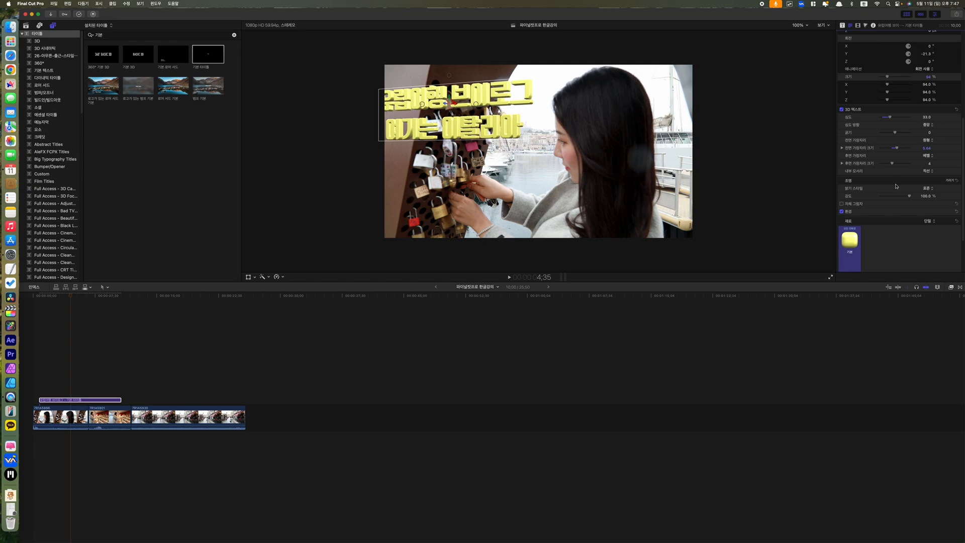
{"action": "left_click", "coordinate": [929, 156]}
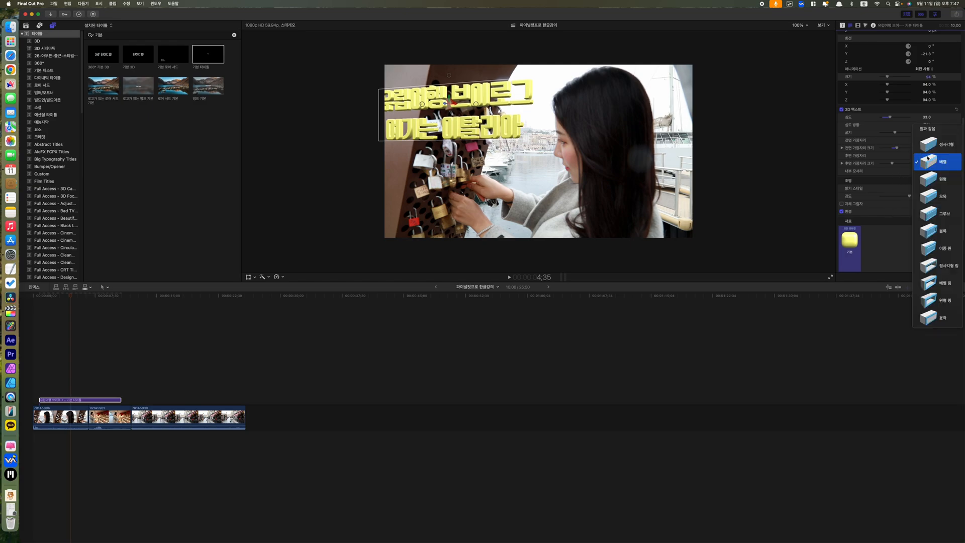
{"action": "left_click", "coordinate": [928, 128]}
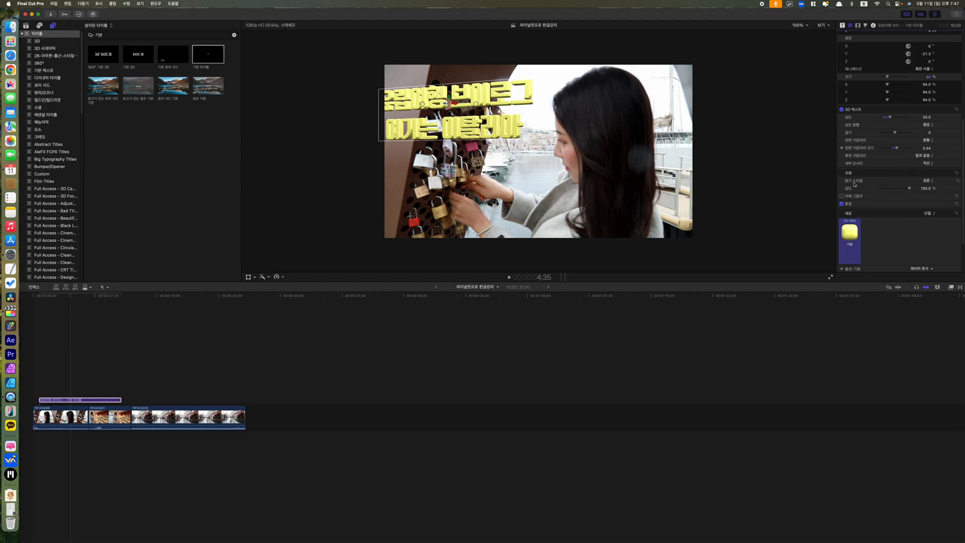
Try the medium center (중간 중앙) and medium right (중간 오른쪽) lighting styles and set the title's lighting to above (상단)
{"action": "left_click", "coordinate": [929, 182]}
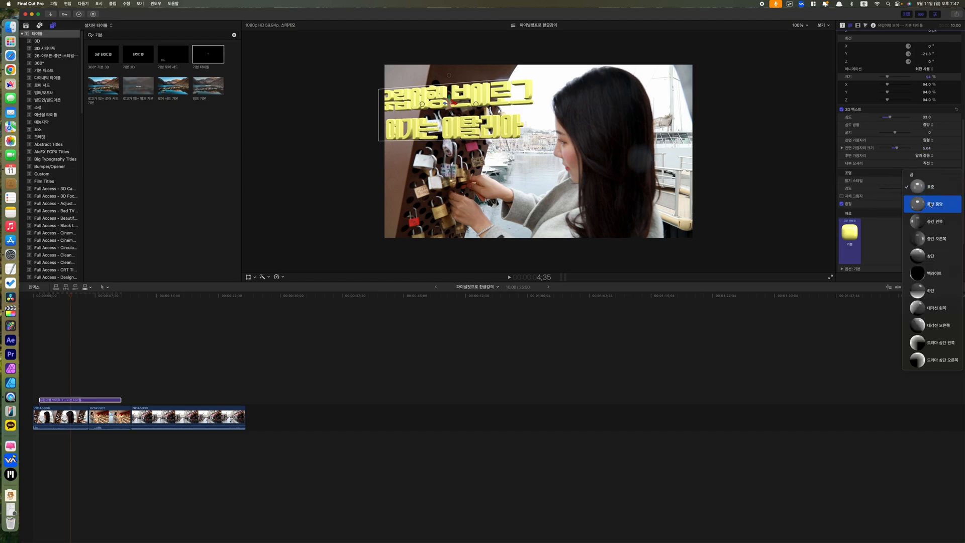
{"action": "left_click", "coordinate": [931, 204]}
{"action": "left_click", "coordinate": [929, 181]}
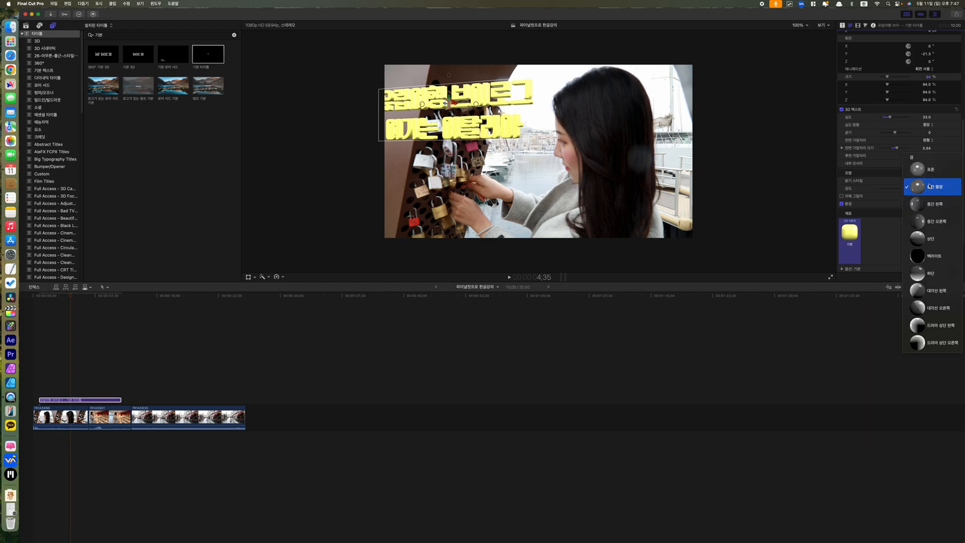
{"action": "left_click", "coordinate": [931, 223]}
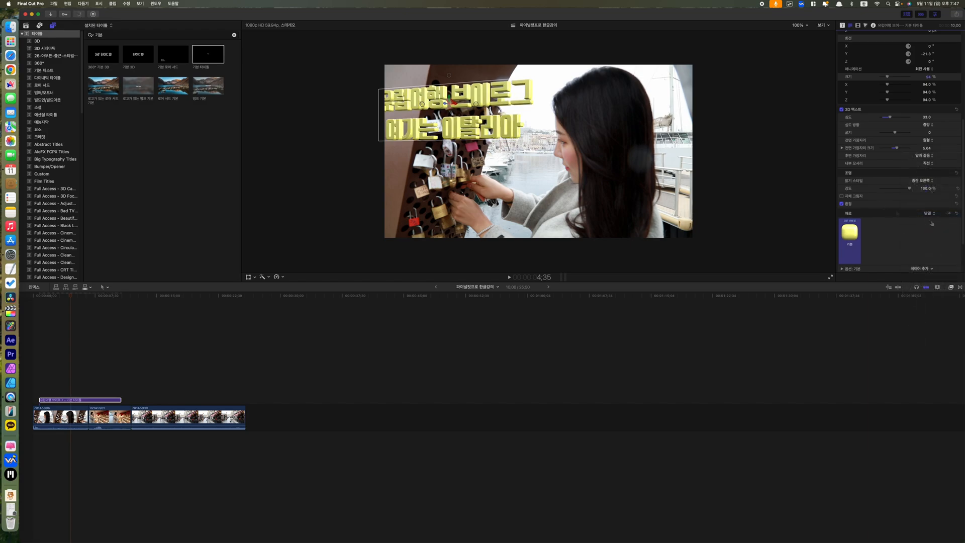
{"action": "left_click", "coordinate": [925, 181]}
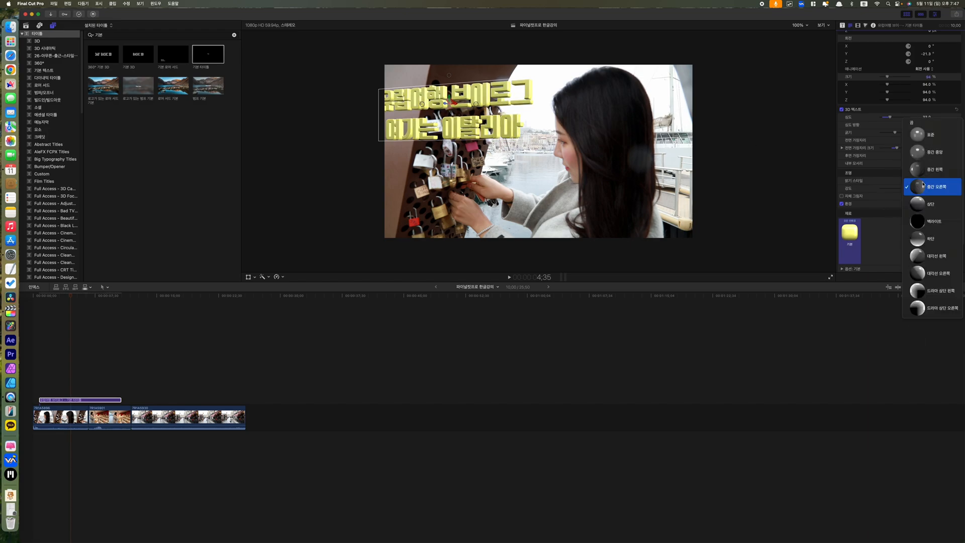
{"action": "left_click", "coordinate": [933, 211]}
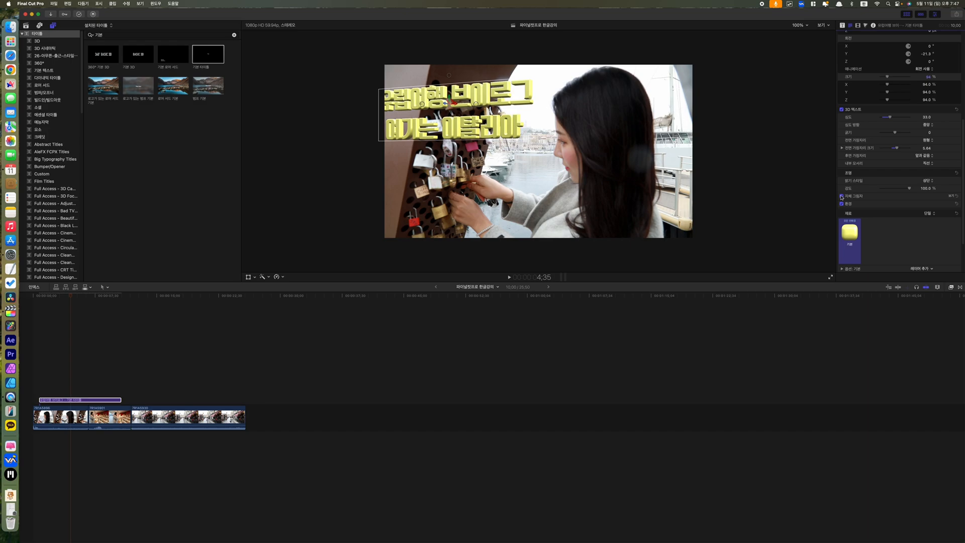
Try self shadows on the 3D title with increased softness and turn them off
{"action": "left_click", "coordinate": [842, 196]}
{"action": "left_click", "coordinate": [951, 196]}
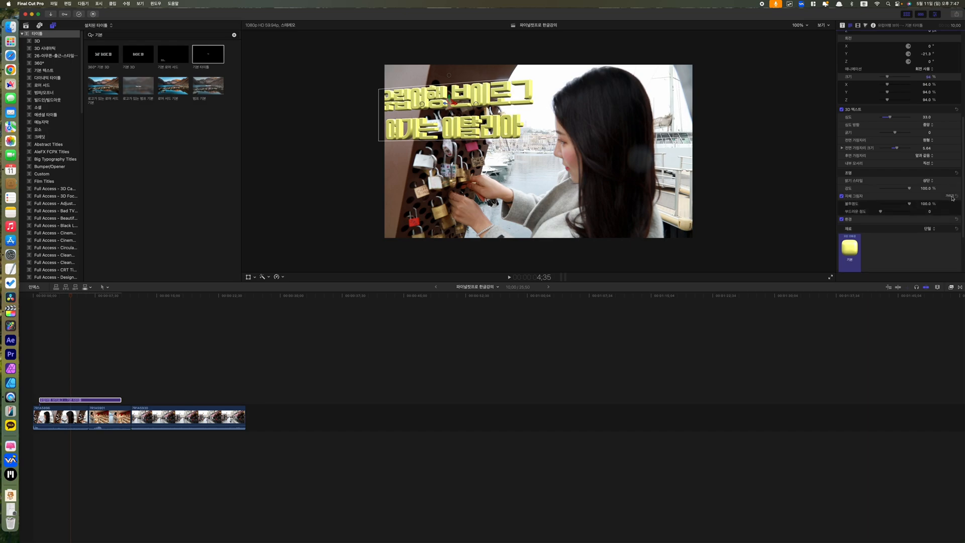
{"action": "left_click_drag", "start_coordinate": [880, 211], "coordinate": [889, 211]}
{"action": "left_click", "coordinate": [842, 197]}
{"action": "left_click", "coordinate": [950, 196]}
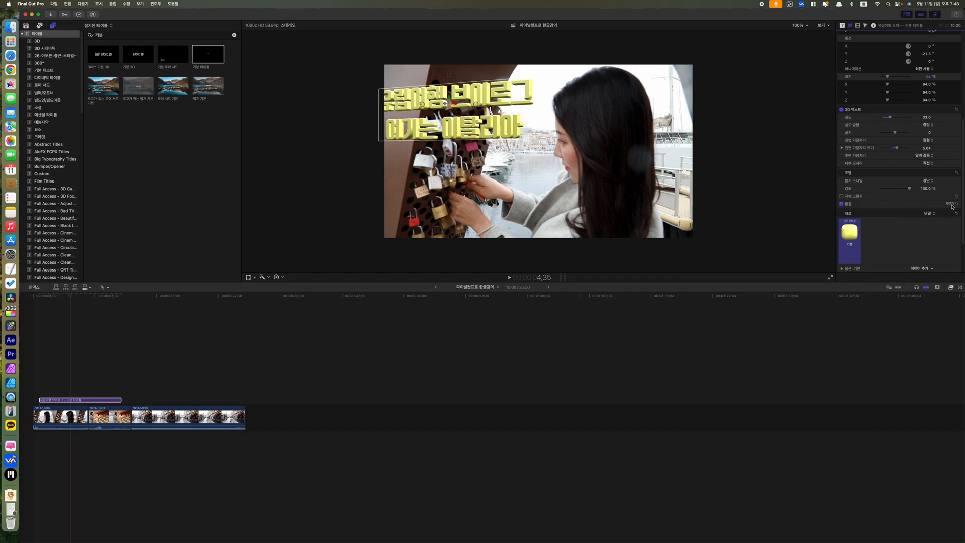
Show the title's environment settings and set the environment type to square (정사각형)
{"action": "left_click", "coordinate": [950, 203]}
{"action": "scroll", "coordinate": [864, 216], "scroll_direction": "down", "scroll_amount": 2}
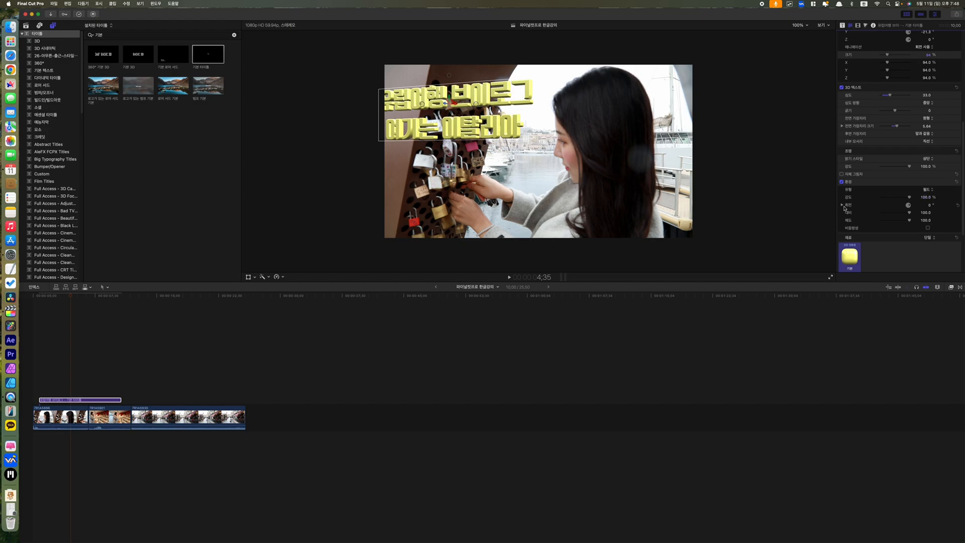
{"action": "left_click", "coordinate": [926, 190]}
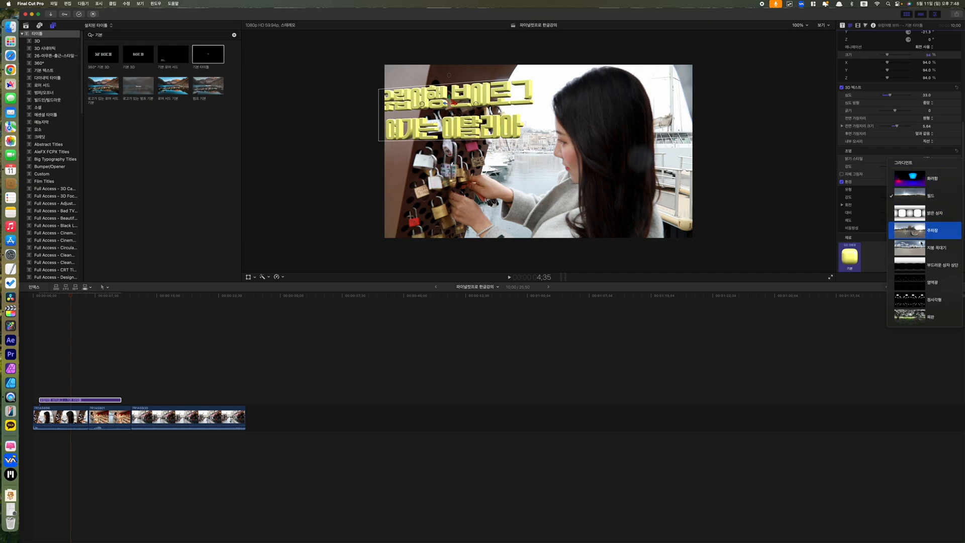
{"action": "left_click", "coordinate": [915, 300]}
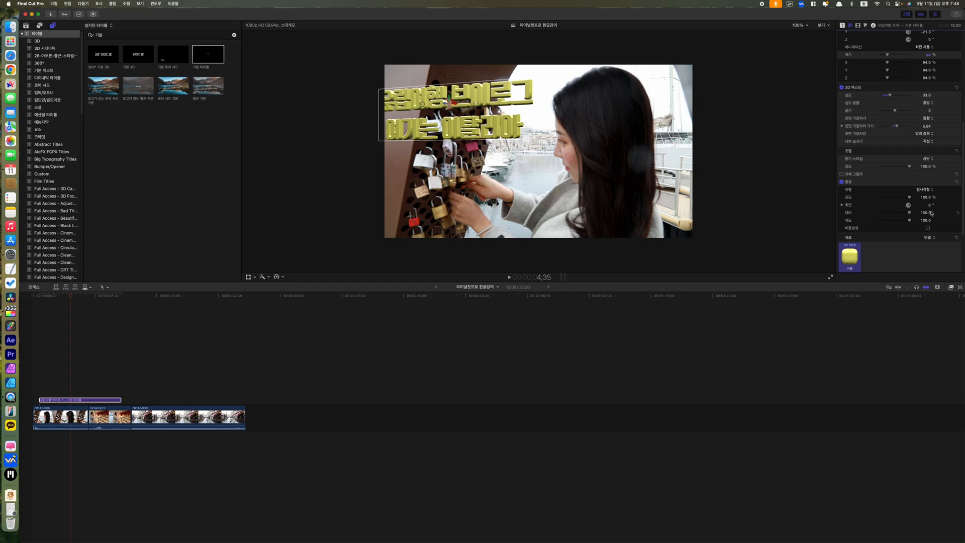
Try the metal (금속) materials Brushed Circular and Gold on the 3D title
{"action": "scroll", "coordinate": [900, 192], "scroll_direction": "down", "scroll_amount": 2}
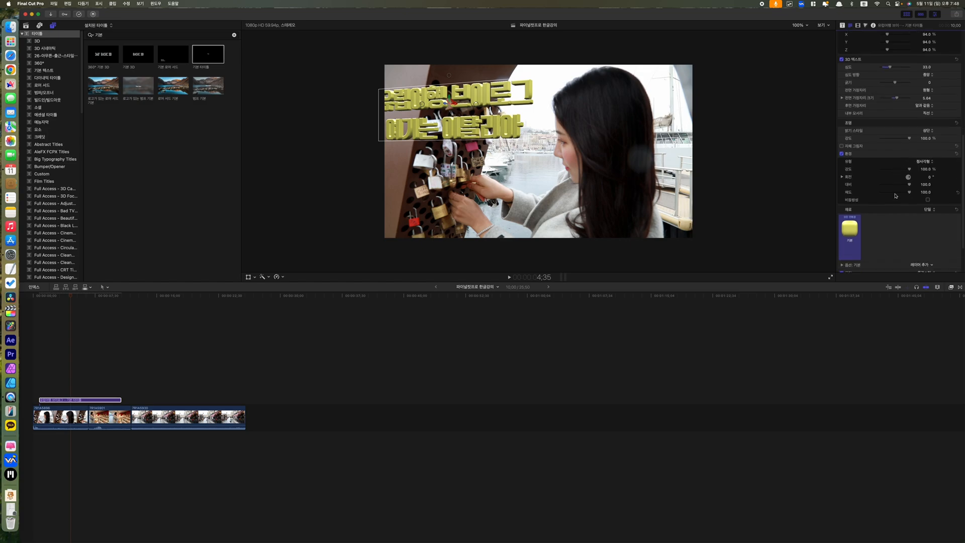
{"action": "scroll", "coordinate": [895, 195], "scroll_direction": "down", "scroll_amount": 2}
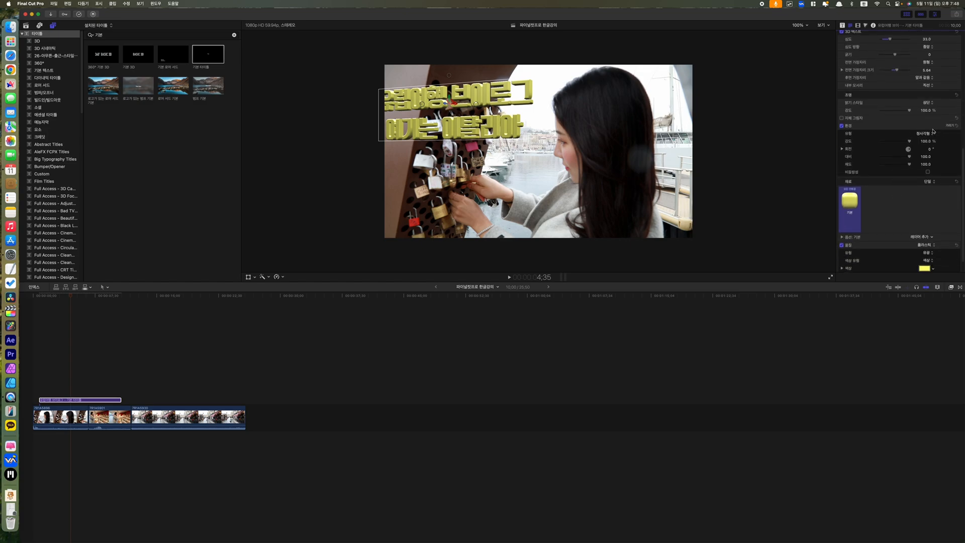
{"action": "scroll", "coordinate": [883, 180], "scroll_direction": "down", "scroll_amount": 2}
{"action": "mouse_move", "coordinate": [856, 188]}
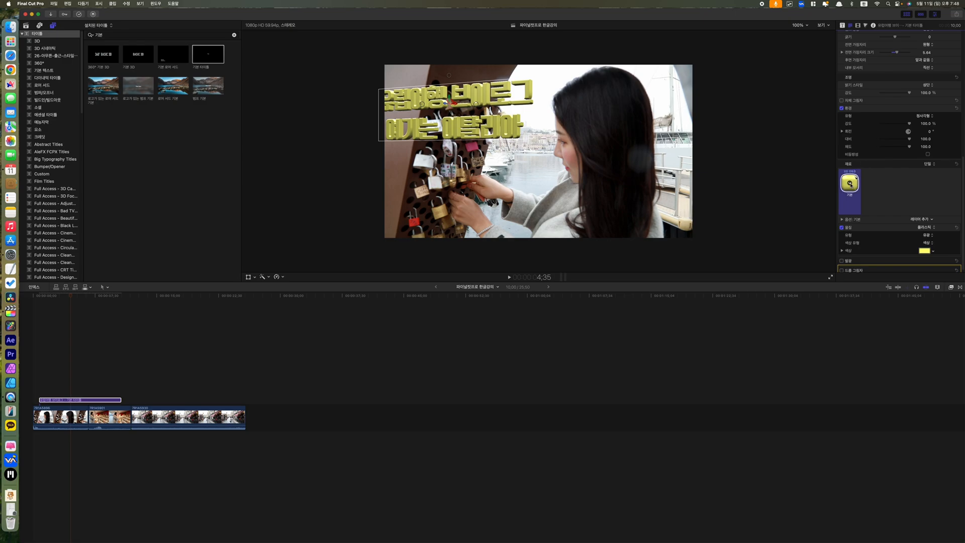
{"action": "scroll", "coordinate": [852, 185], "scroll_direction": "down", "scroll_amount": 1}
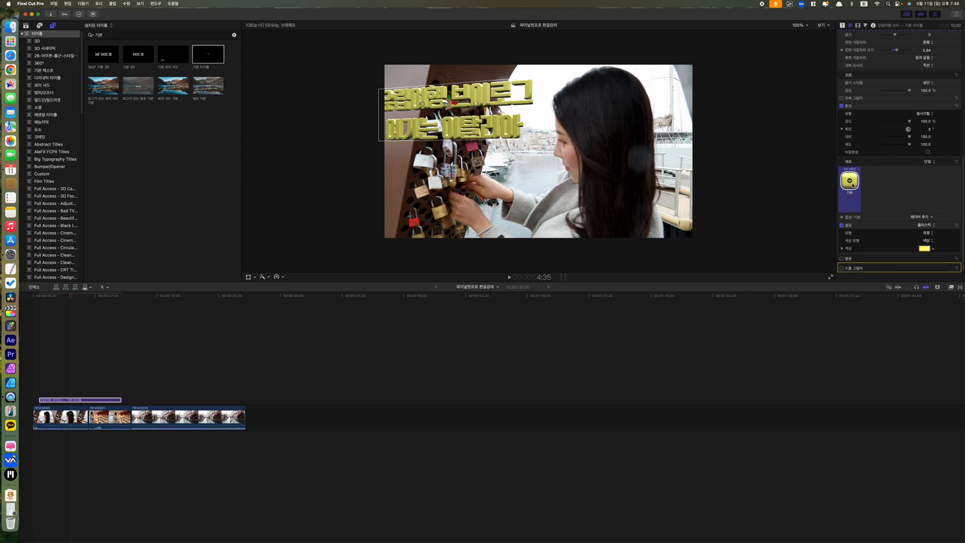
{"action": "left_click", "coordinate": [851, 182]}
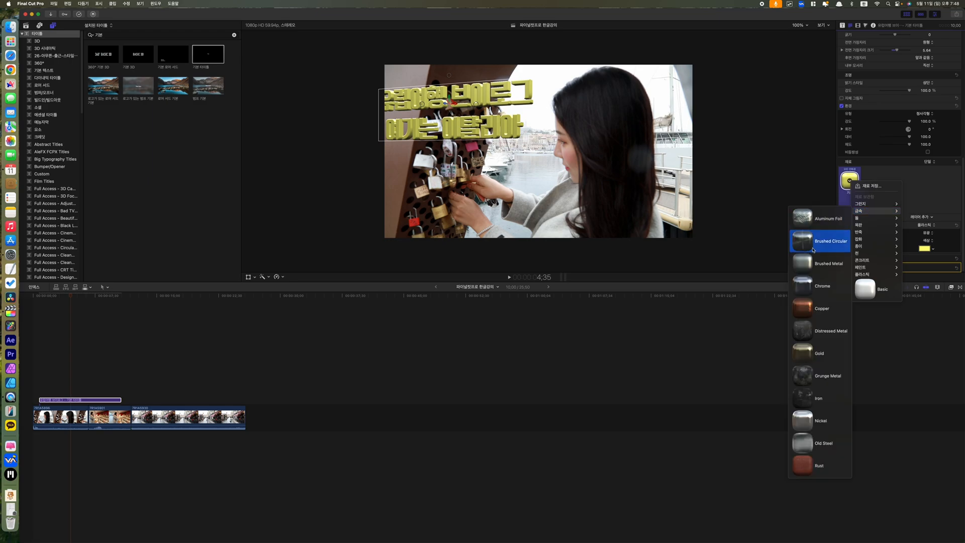
{"action": "left_click", "coordinate": [829, 241]}
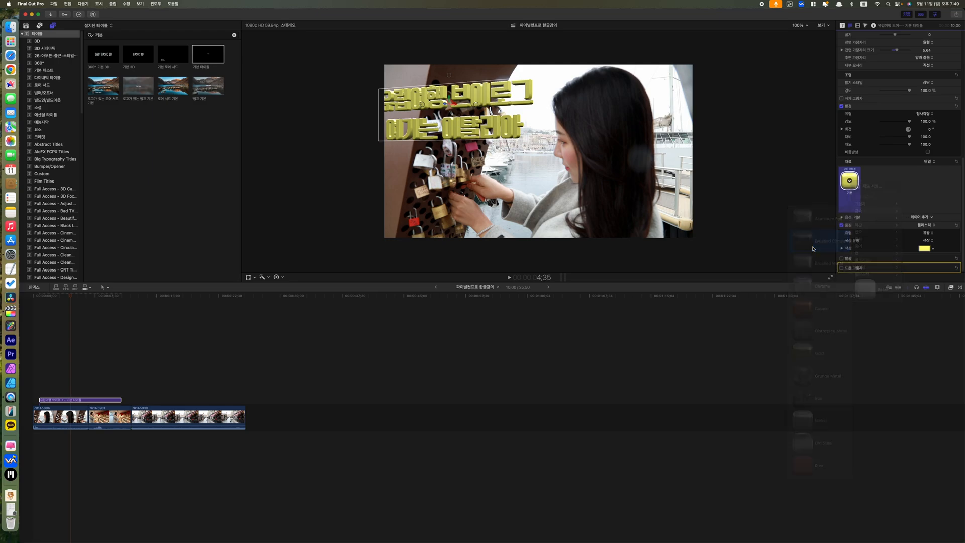
{"action": "left_click", "coordinate": [852, 182]}
{"action": "mouse_move", "coordinate": [871, 218]}
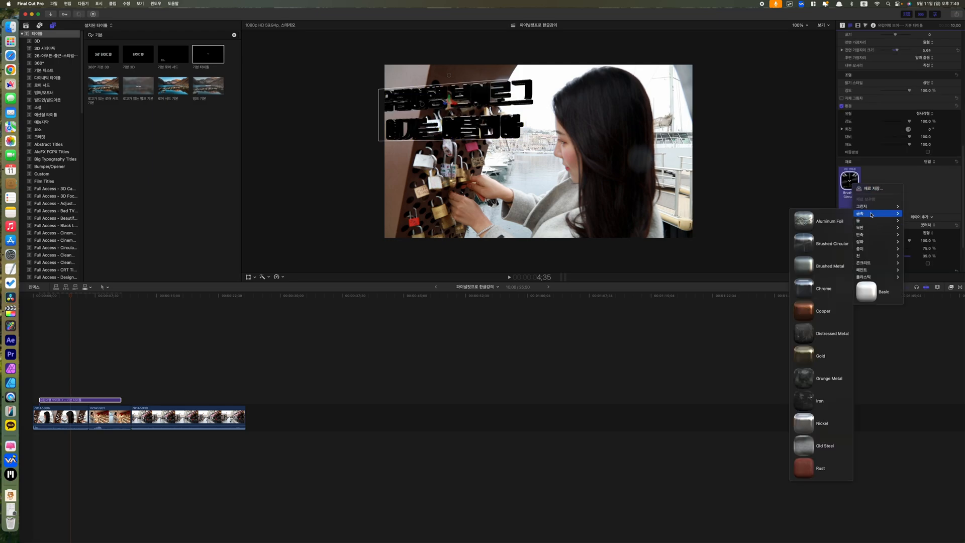
{"action": "left_click", "coordinate": [815, 365]}
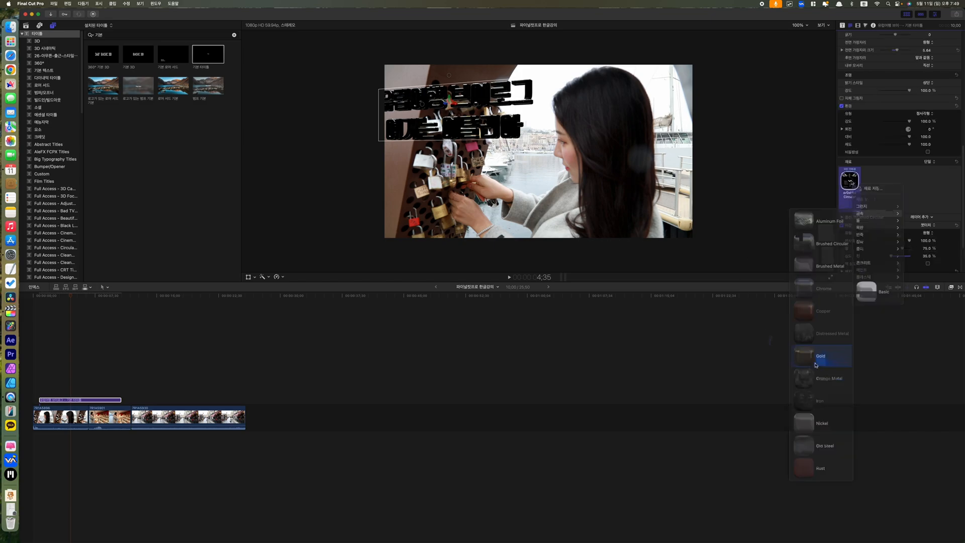
Try the wood (목판) materials Ash and Bamboo on the 3D title
{"action": "left_click", "coordinate": [850, 181]}
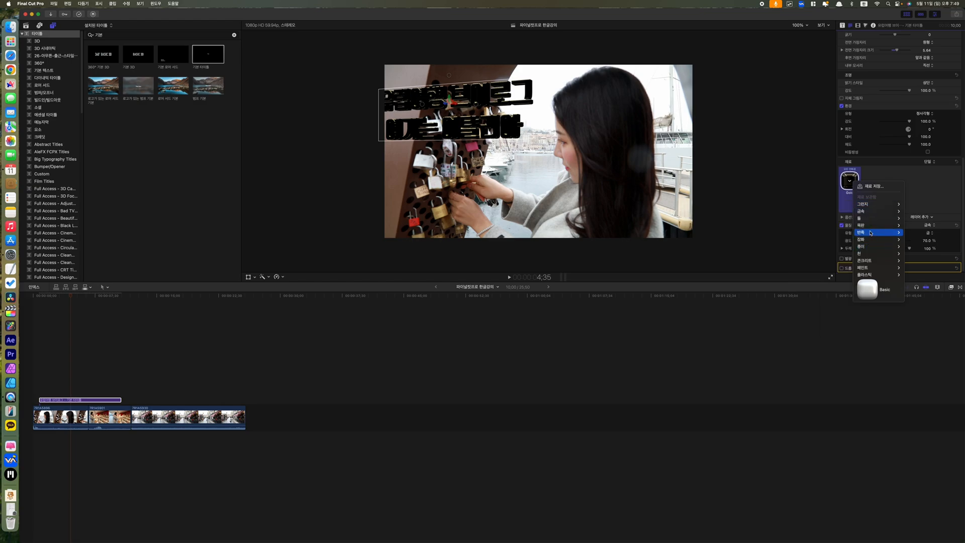
{"action": "left_click", "coordinate": [926, 230]}
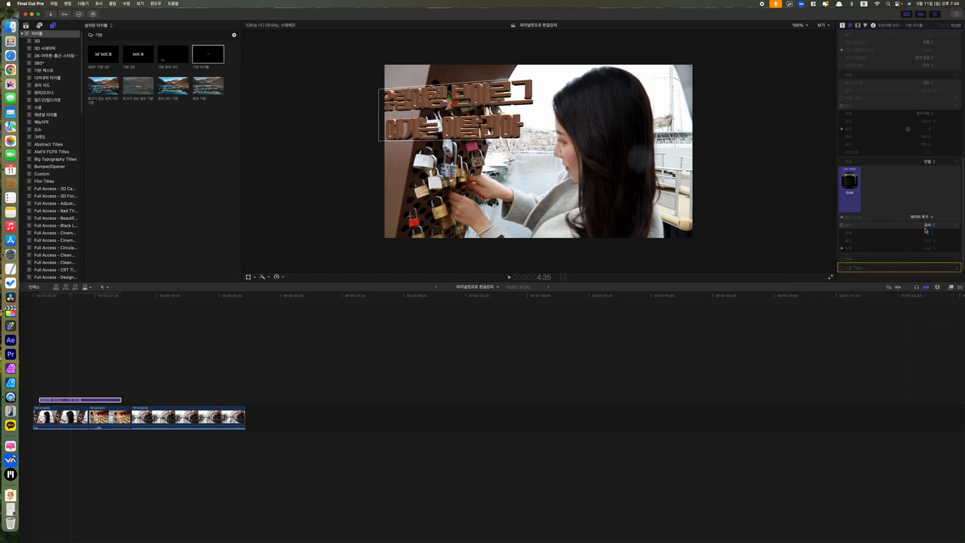
{"action": "left_click", "coordinate": [851, 184]}
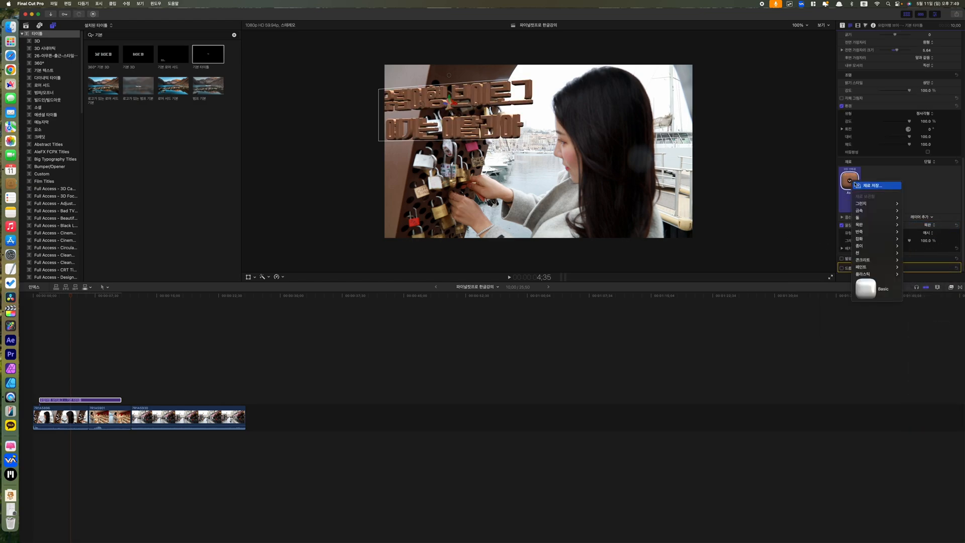
{"action": "mouse_move", "coordinate": [874, 224]}
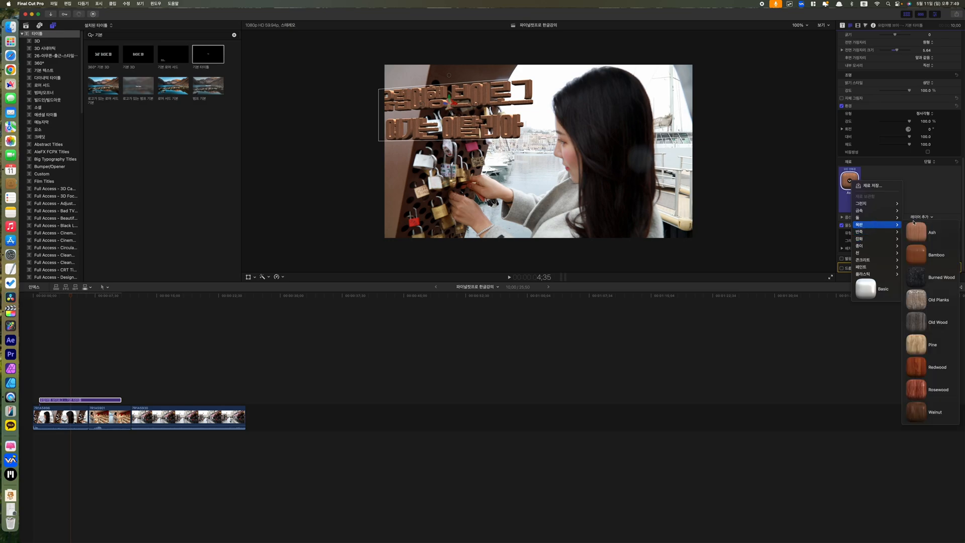
{"action": "left_click", "coordinate": [930, 255]}
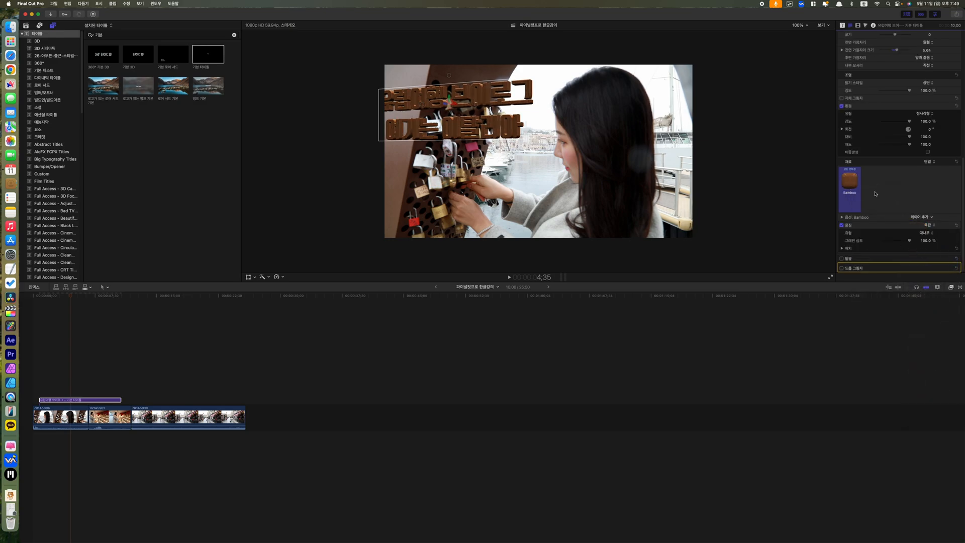
Try the paper (종이) material Brown Paper on the 3D title
{"action": "left_click", "coordinate": [850, 181]}
{"action": "mouse_move", "coordinate": [888, 251]}
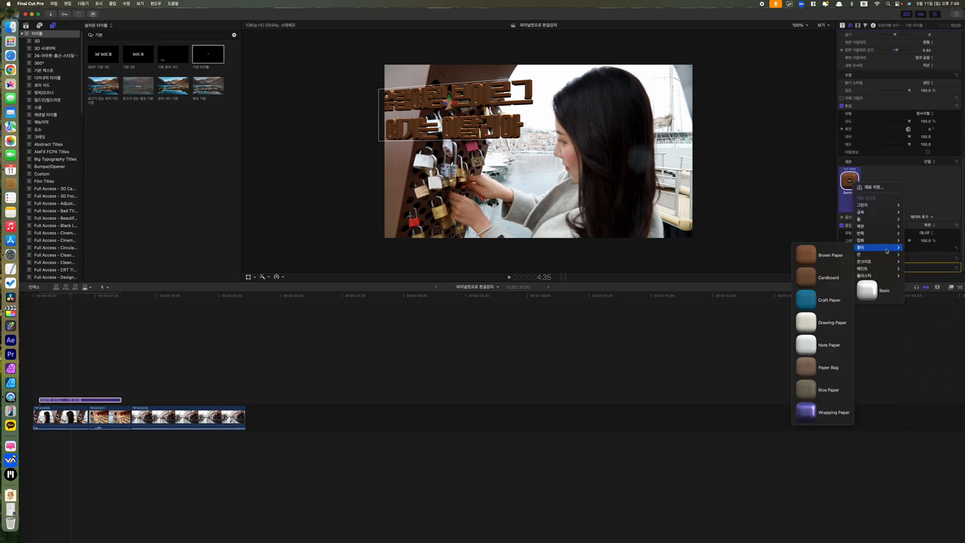
{"action": "left_click", "coordinate": [805, 254]}
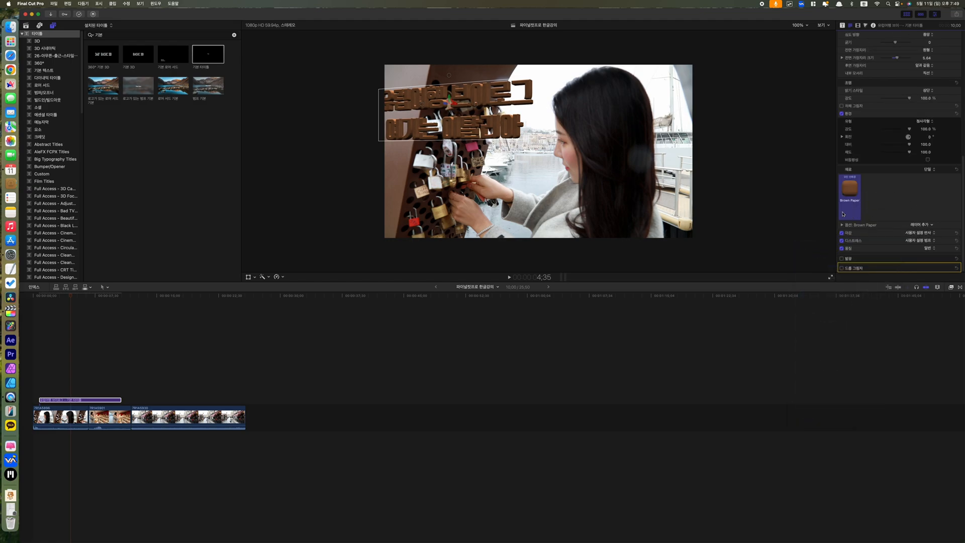
{"action": "left_click", "coordinate": [950, 169]}
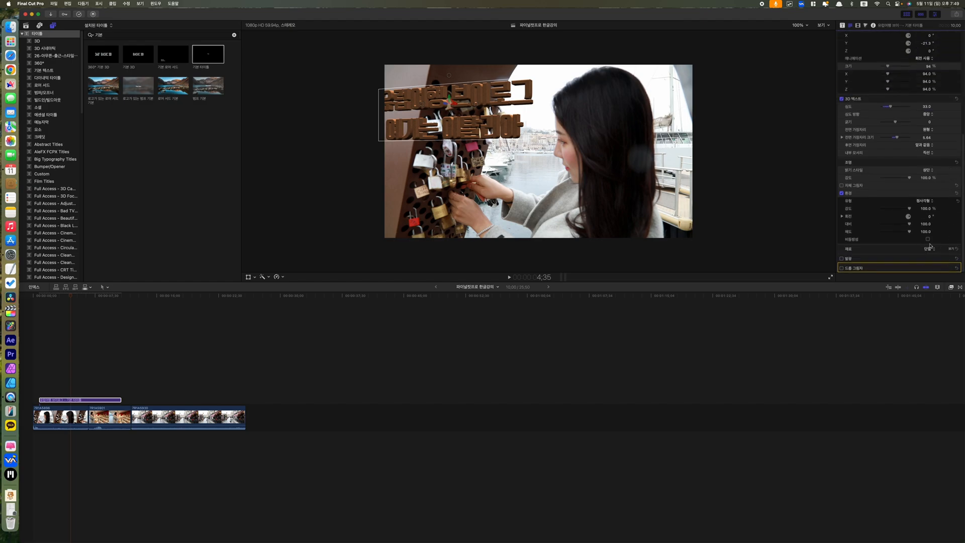
{"action": "left_click", "coordinate": [927, 232]}
{"action": "scroll", "coordinate": [949, 194], "scroll_direction": "up", "scroll_amount": 3}
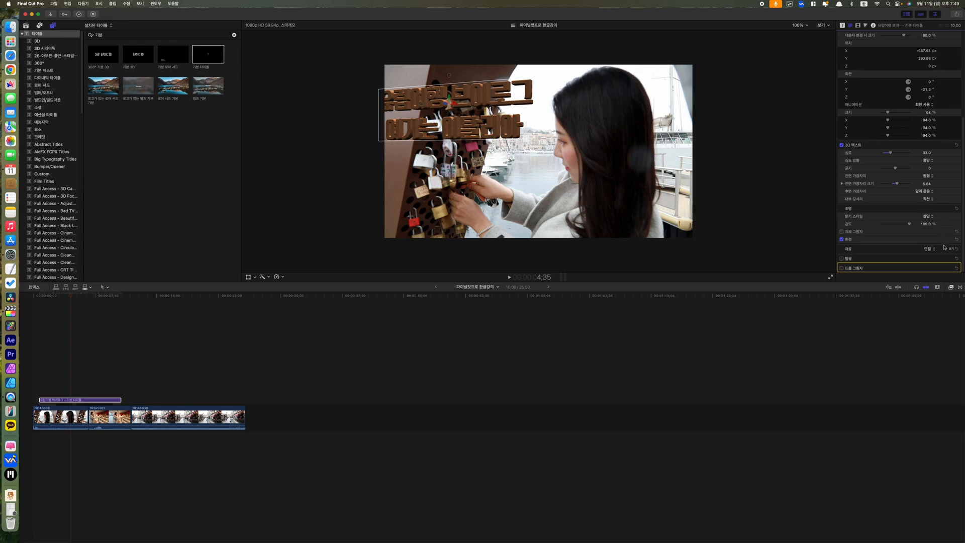
{"action": "scroll", "coordinate": [924, 243], "scroll_direction": "down", "scroll_amount": 3}
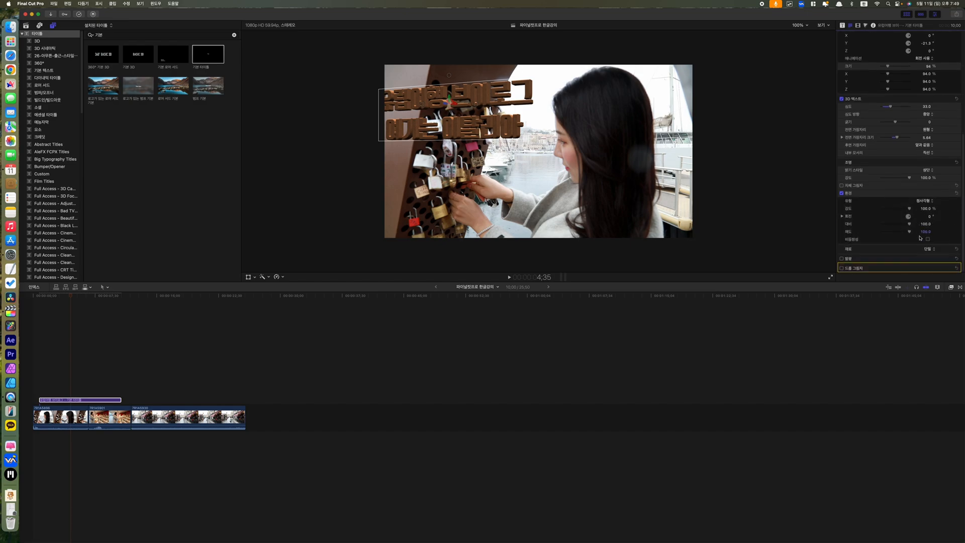
{"action": "left_click", "coordinate": [948, 249]}
{"action": "scroll", "coordinate": [925, 229], "scroll_direction": "down", "scroll_amount": 5}
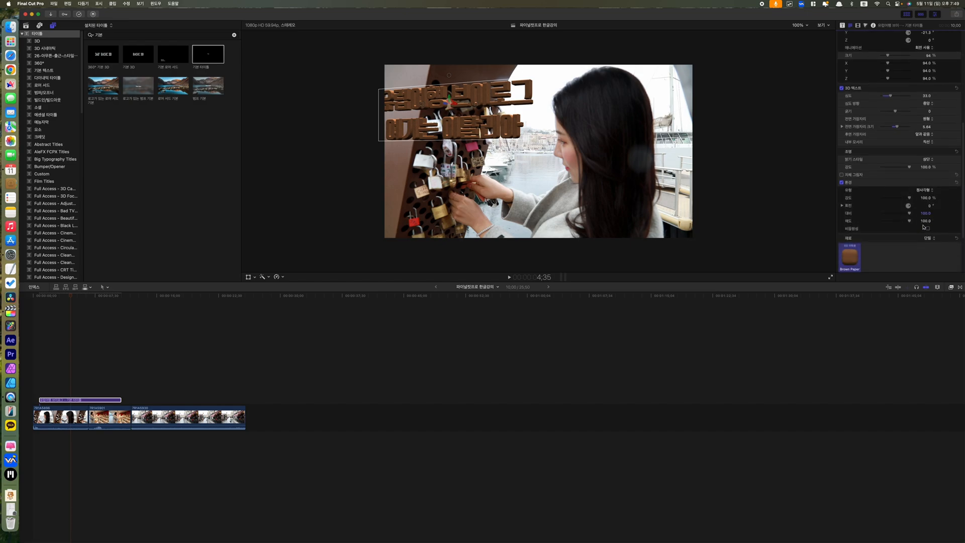
Try the Brown Paper material without its finish (마감) layer, restore the layer and look at its finish types
{"action": "left_click", "coordinate": [843, 234]}
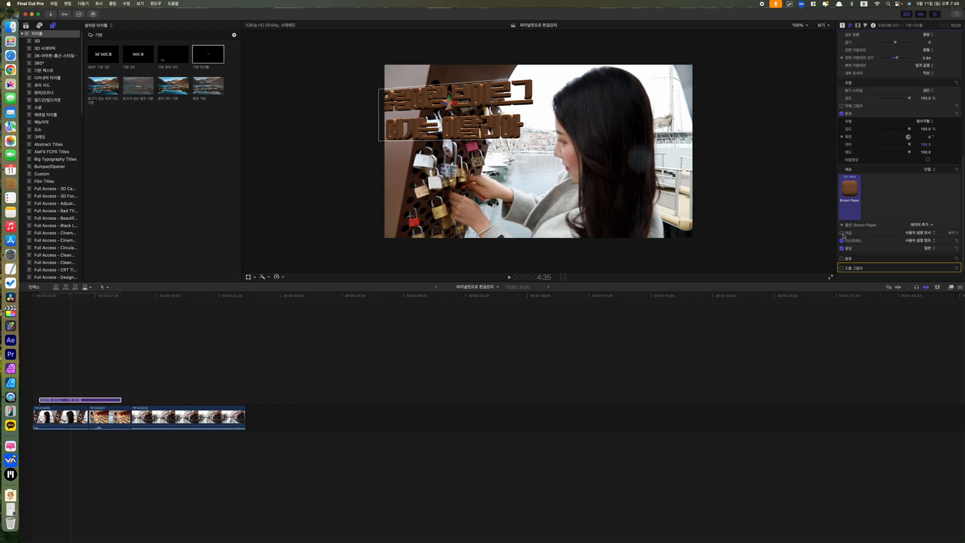
{"action": "left_click", "coordinate": [920, 232]}
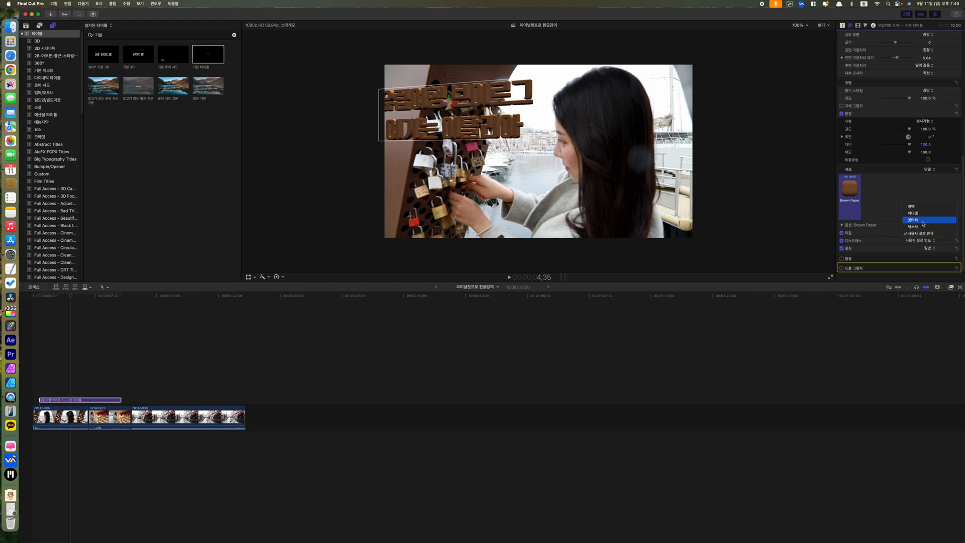
{"action": "left_click", "coordinate": [867, 193]}
Apply the metal (금속) material Nickel to the 3D title
{"action": "left_click", "coordinate": [854, 194]}
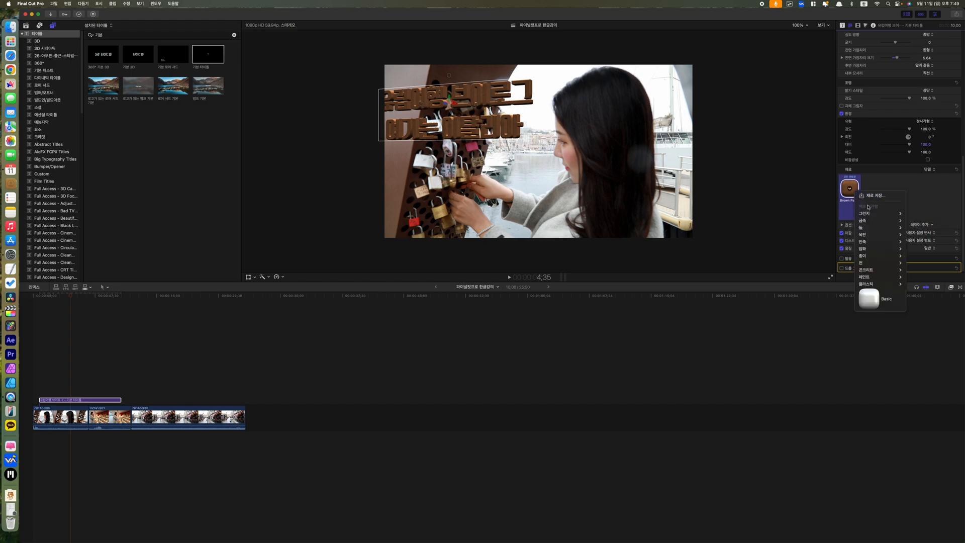
{"action": "mouse_move", "coordinate": [869, 220]}
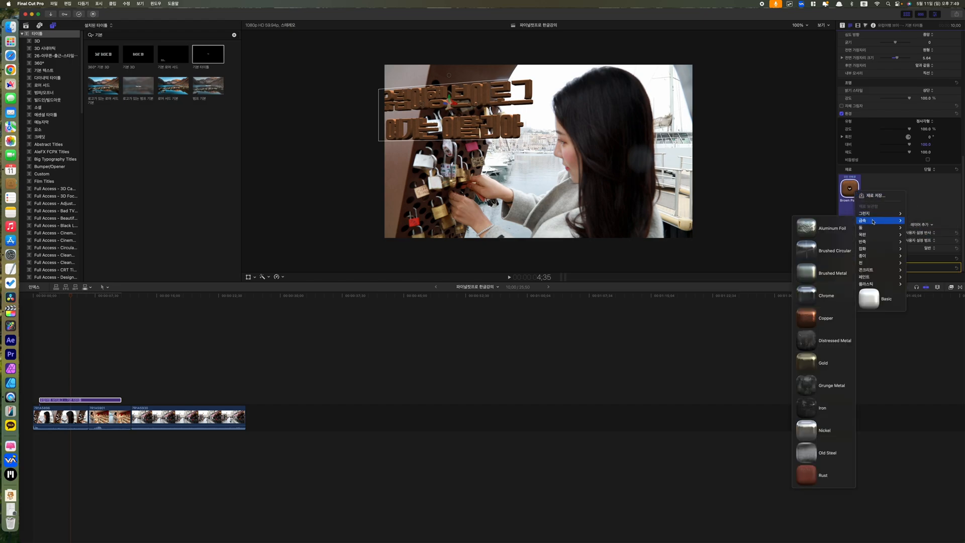
{"action": "left_click", "coordinate": [813, 430]}
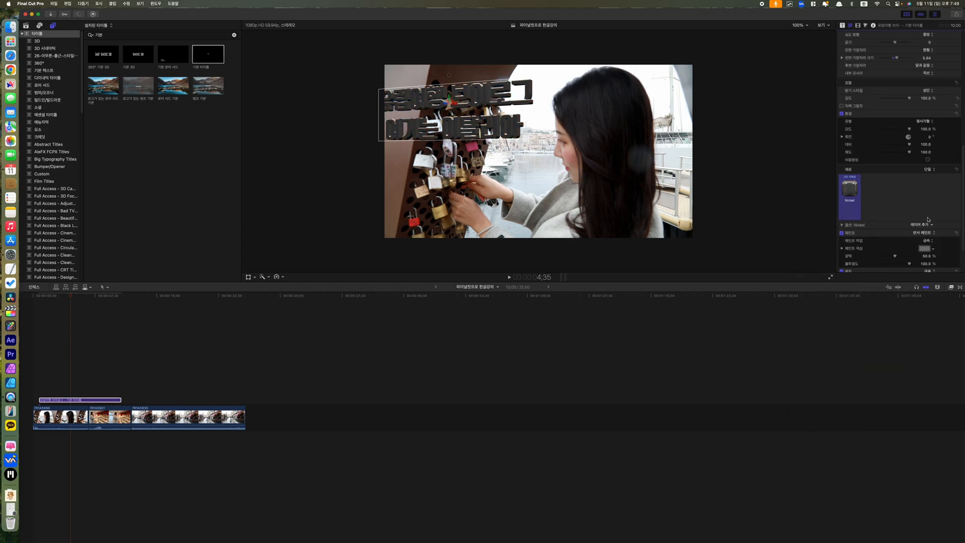
Set the Nickel material's paint shine (광택) to 11.88% and raise its metal substance's brightness to about 95%
{"action": "scroll", "coordinate": [931, 234], "scroll_direction": "down", "scroll_amount": 1}
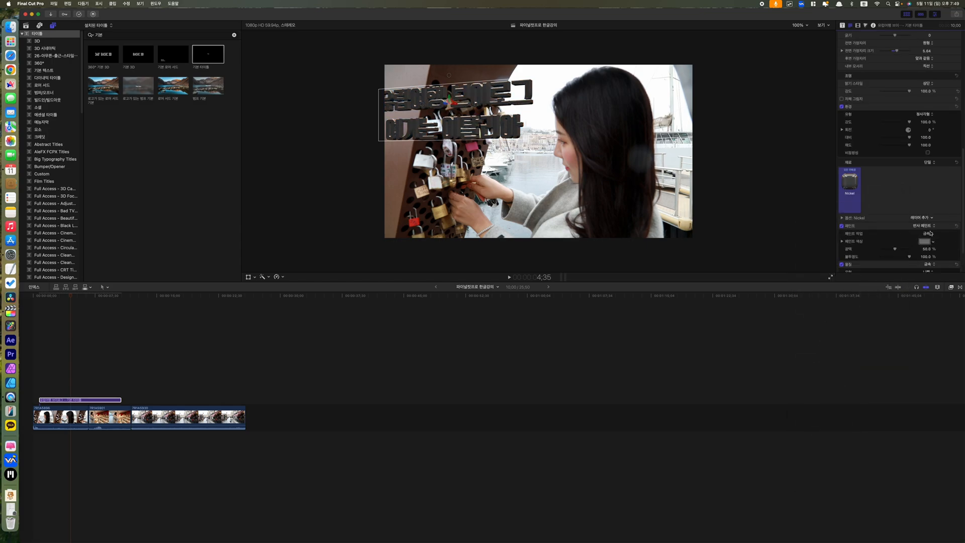
{"action": "left_click_drag", "start_coordinate": [901, 249], "coordinate": [927, 258]}
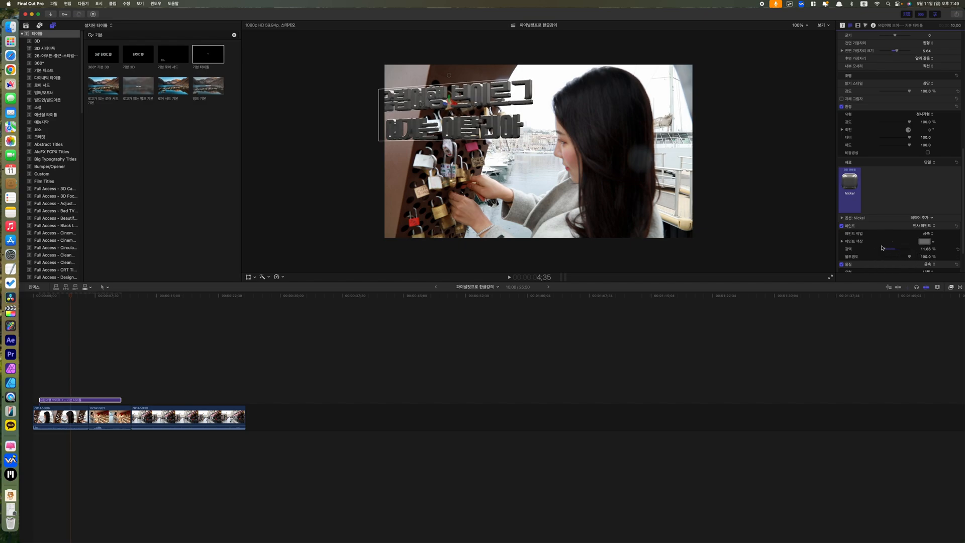
{"action": "scroll", "coordinate": [935, 232], "scroll_direction": "down", "scroll_amount": 3}
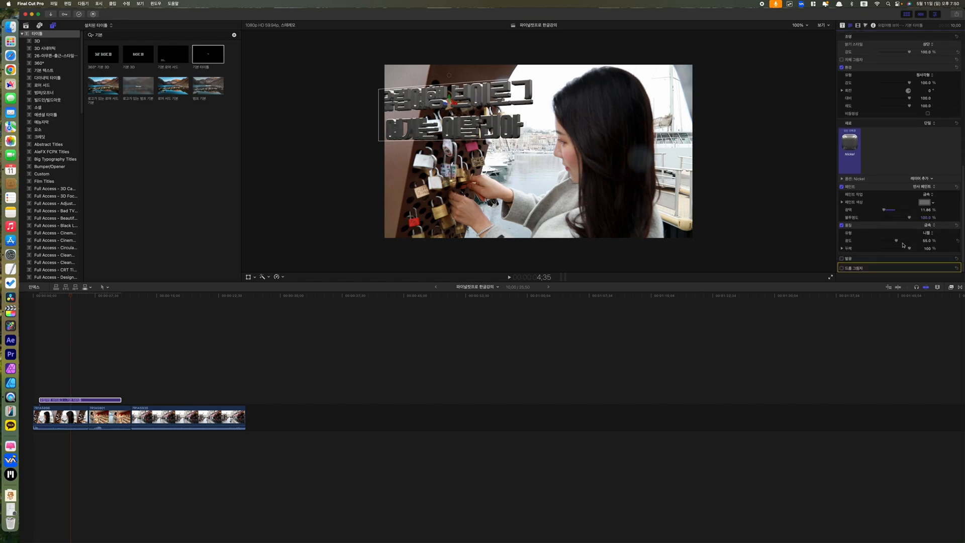
{"action": "mouse_move", "coordinate": [898, 241]}
{"action": "left_mouse_down"}
{"action": "mouse_move", "coordinate": [910, 242]}
{"action": "mouse_move", "coordinate": [893, 250]}
{"action": "mouse_move", "coordinate": [912, 250]}
{"action": "left_mouse_up"}
Shorten the basic title on the timeline so it ends together with the first video clip
{"action": "left_click_drag", "start_coordinate": [122, 400], "coordinate": [88, 400]}
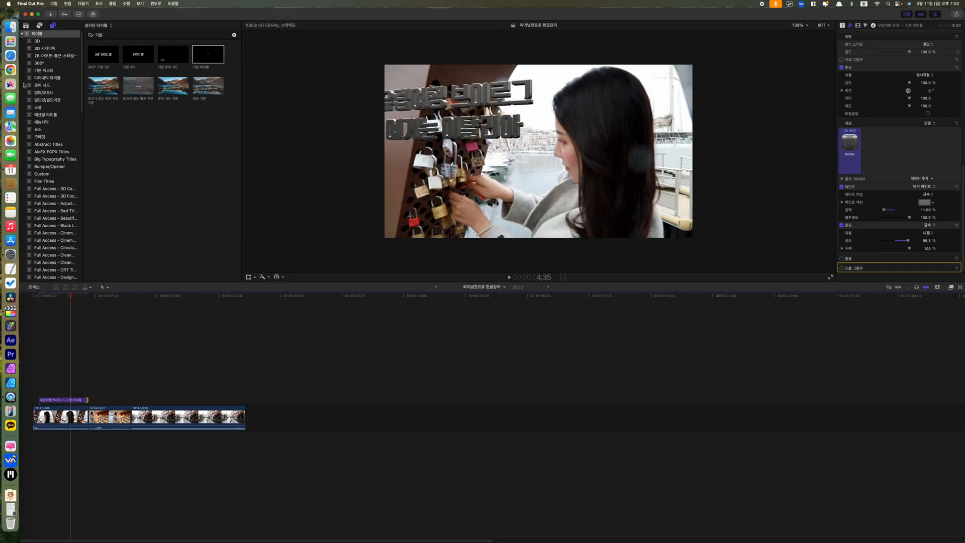
Browse the basic text (기본 텍스트) and dynamic title (다이내믹 타이틀) categories and clear the title search filter
{"action": "left_click", "coordinate": [23, 34]}
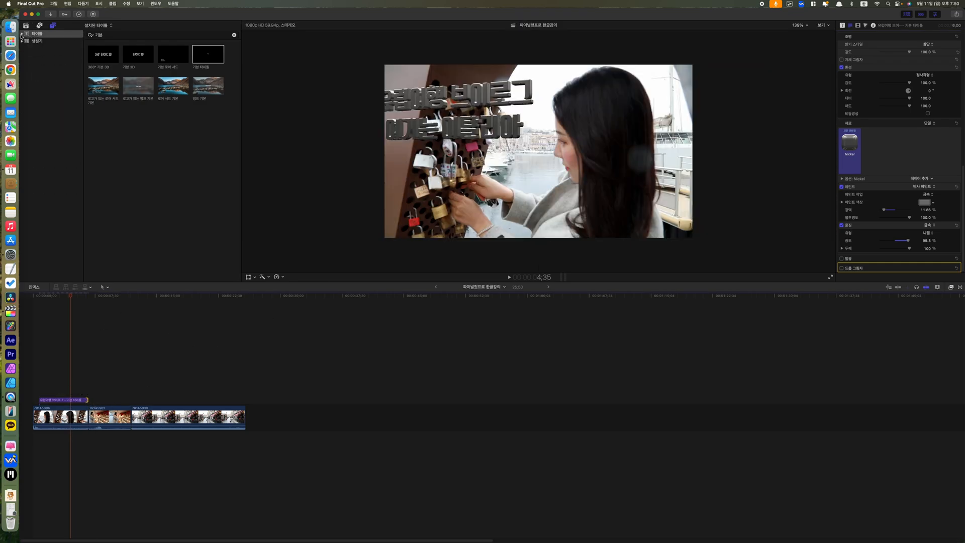
{"action": "left_click", "coordinate": [23, 33]}
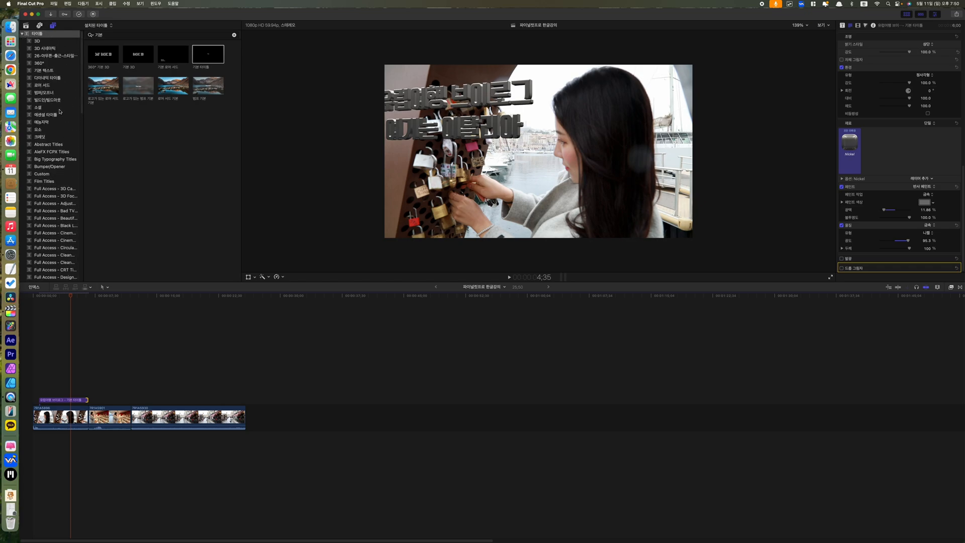
{"action": "left_click", "coordinate": [50, 71]}
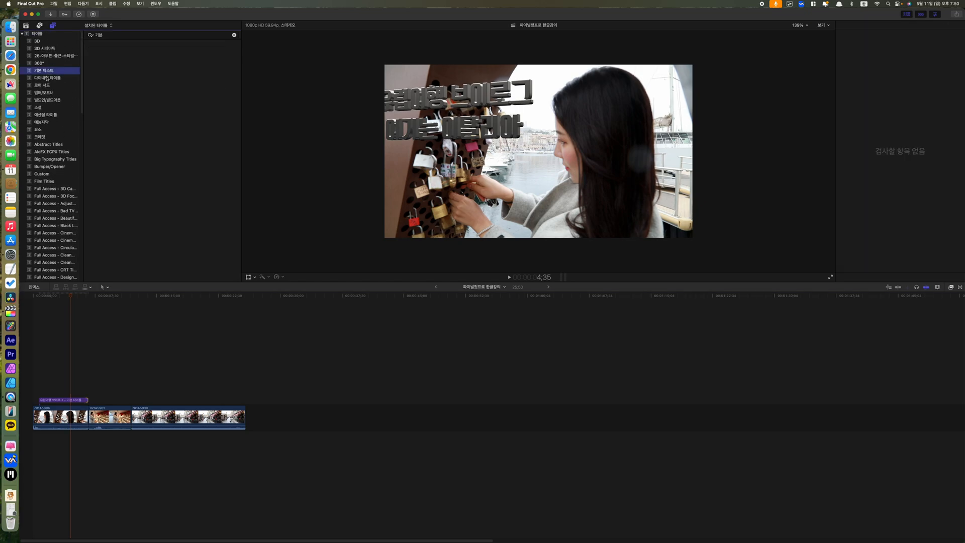
{"action": "left_click", "coordinate": [46, 79]}
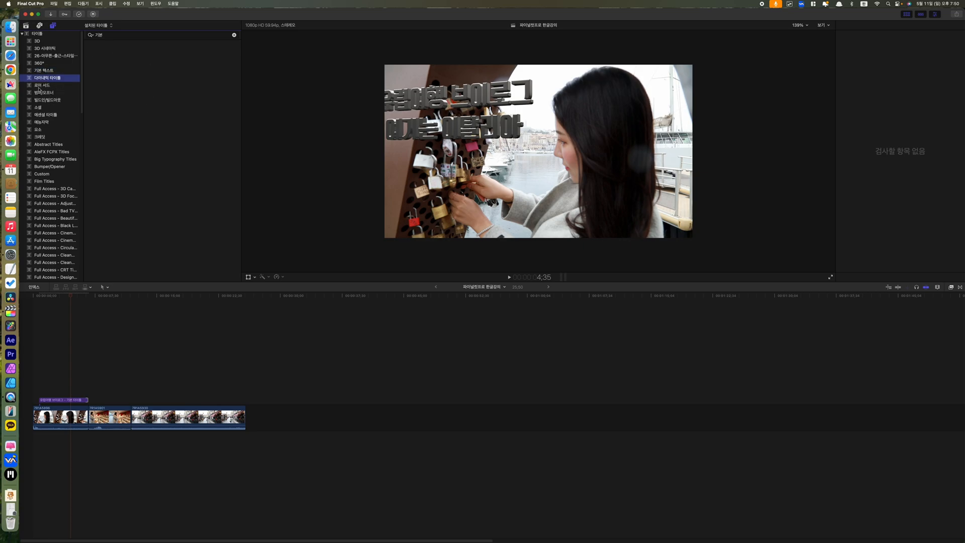
{"action": "left_click", "coordinate": [234, 34]}
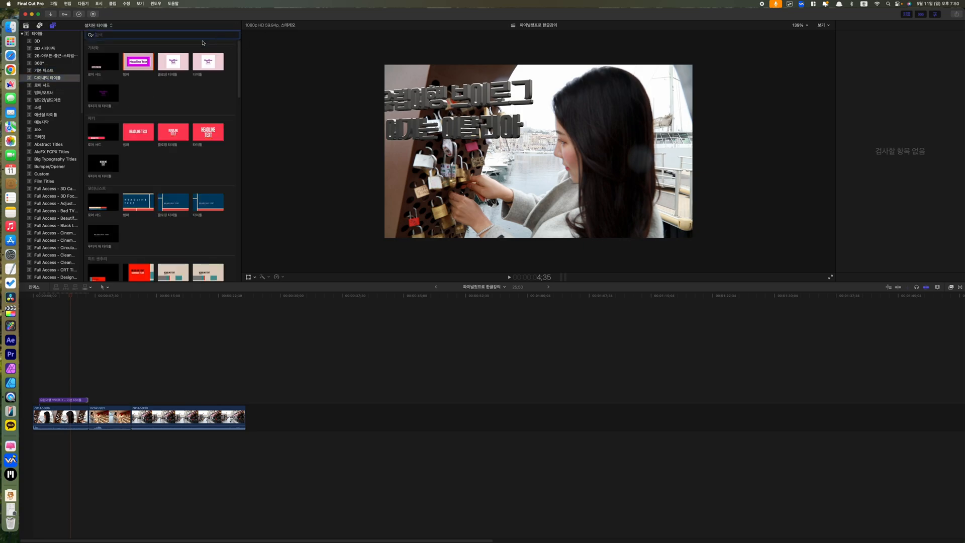
Add a white lower-third (로어 서드) title above the second video clip, directly after the basic title
{"action": "left_click", "coordinate": [44, 86]}
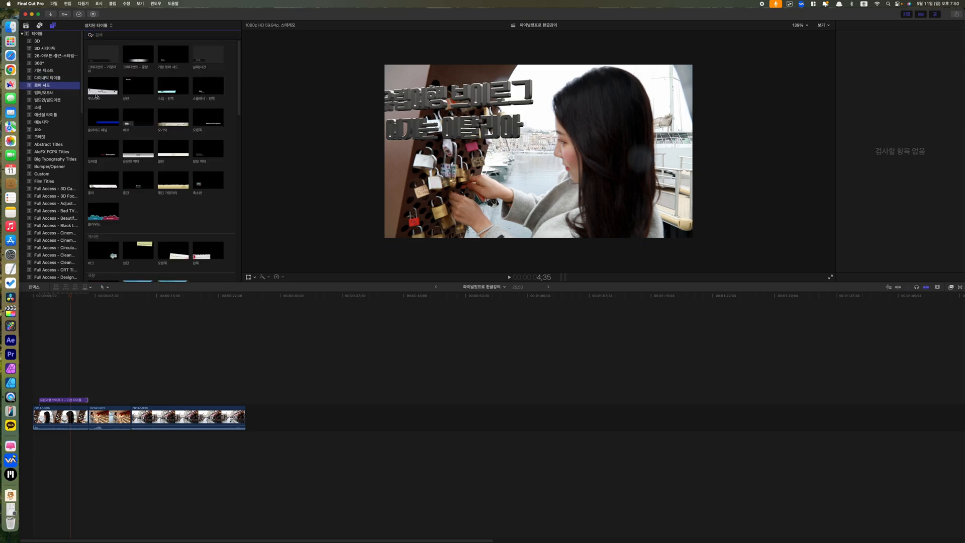
{"action": "left_click_drag", "start_coordinate": [98, 93], "coordinate": [93, 400]}
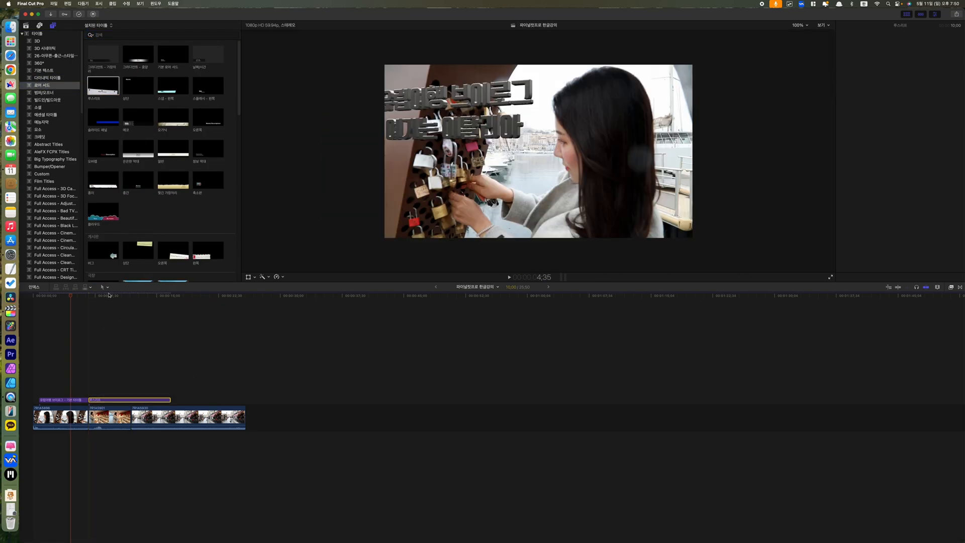
Replace the name line of the lower-third title above the second clip with "유럽여행"
{"action": "left_click_drag", "start_coordinate": [100, 296], "coordinate": [120, 297]}
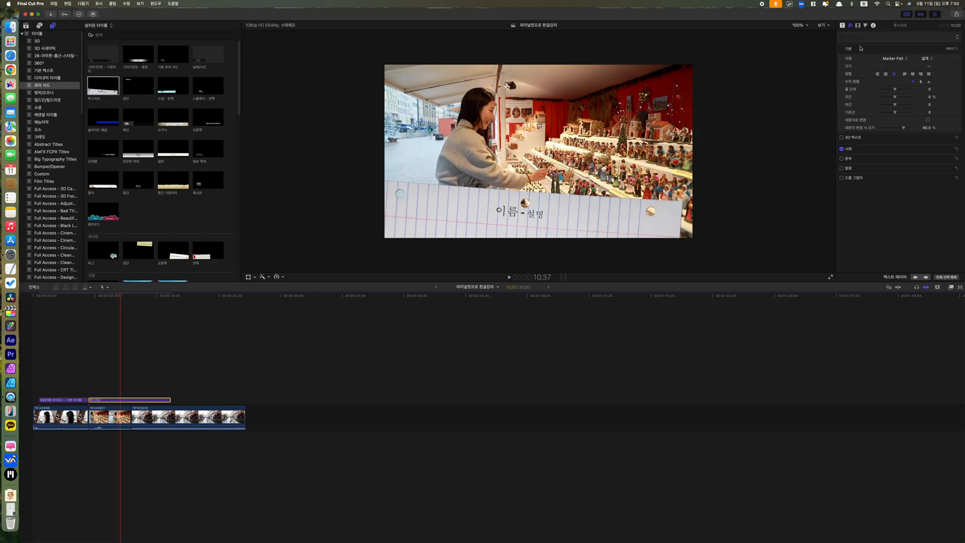
{"action": "left_click", "coordinate": [843, 25]}
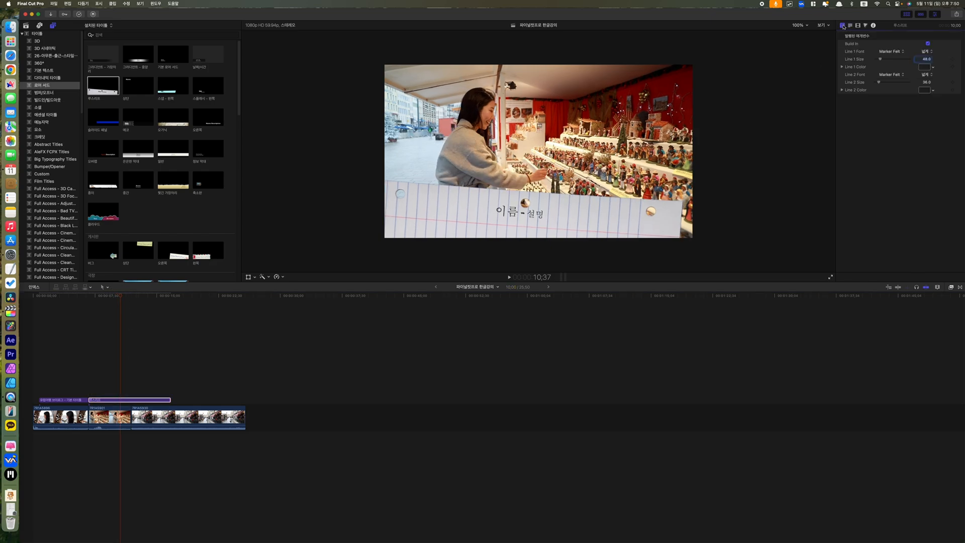
{"action": "left_click", "coordinate": [849, 25]}
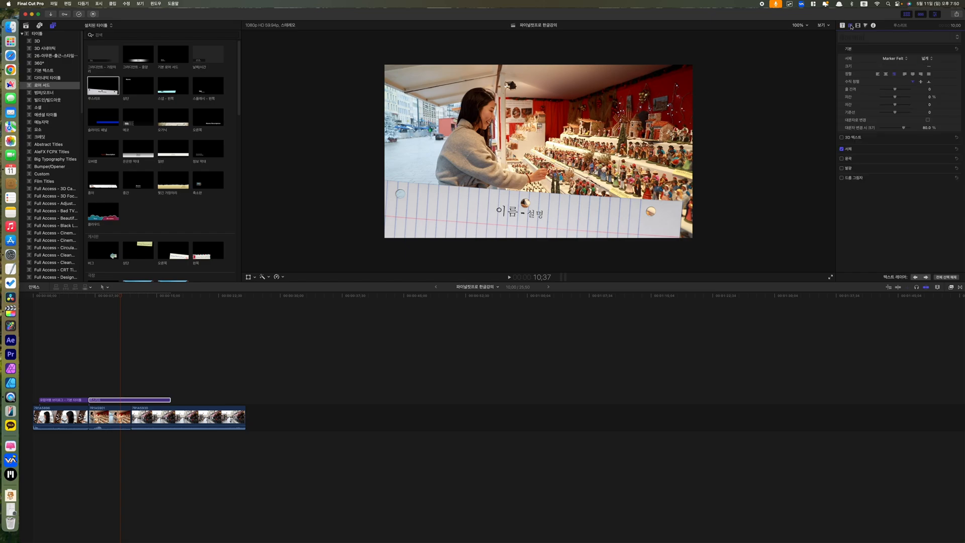
{"action": "left_click", "coordinate": [843, 26]}
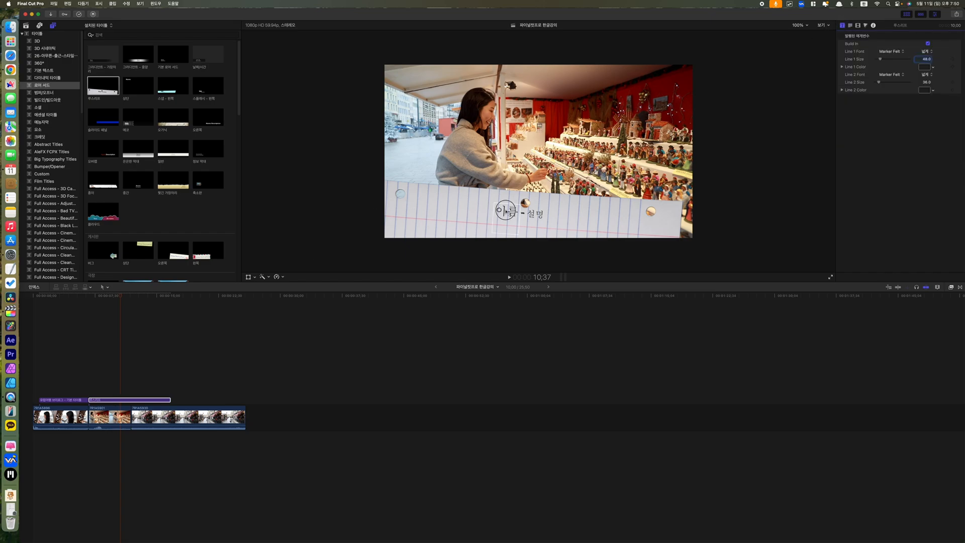
{"action": "left_click", "coordinate": [506, 212]}
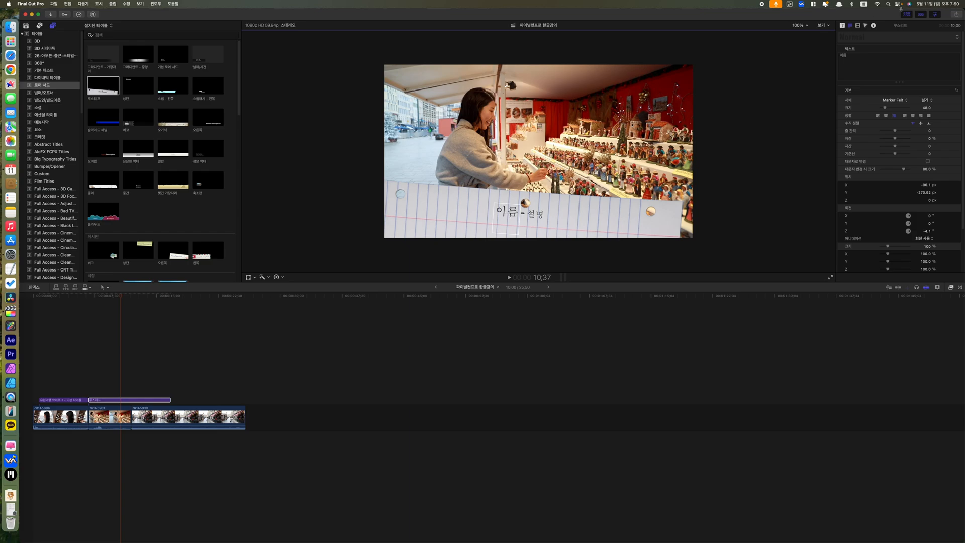
{"action": "double_click", "coordinate": [862, 56]}
{"action": "type", "text": "유"}
{"action": "type", "text": "럽영ㅎ"}
{"action": "key", "text": "BackSpace"}
{"action": "key", "text": "BackSpace"}
{"action": "type", "text": "여행"}
Replace the lower third's description line with "브이로그"
{"action": "left_click", "coordinate": [538, 217]}
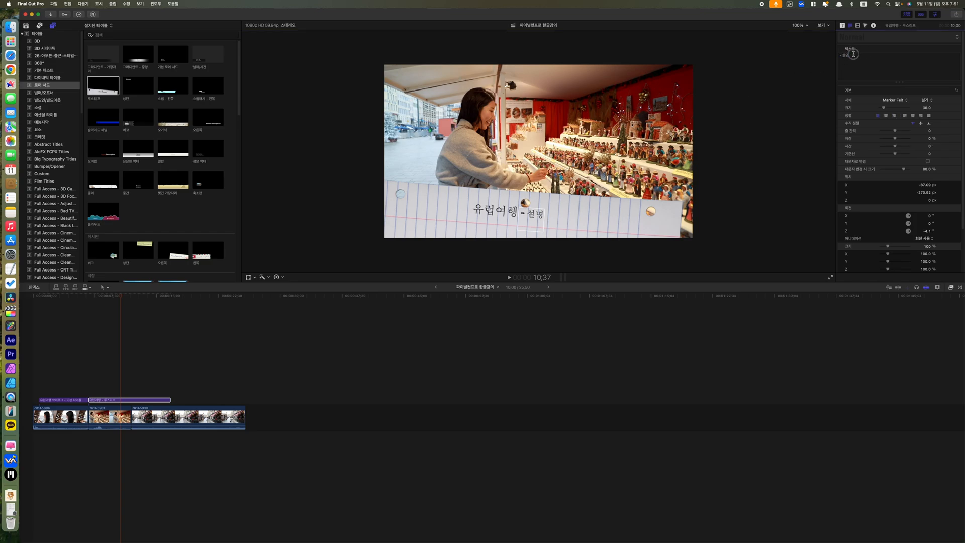
{"action": "left_click", "coordinate": [853, 54]}
{"action": "key", "text": "BackSpace"}
{"action": "key", "text": "BackSpace"}
{"action": "type", "text": "브이로그"}
Play back the lower third from its start, and shorten it so it ends together with the second video clip
{"action": "left_click", "coordinate": [93, 295]}
{"action": "key", "text": "space"}
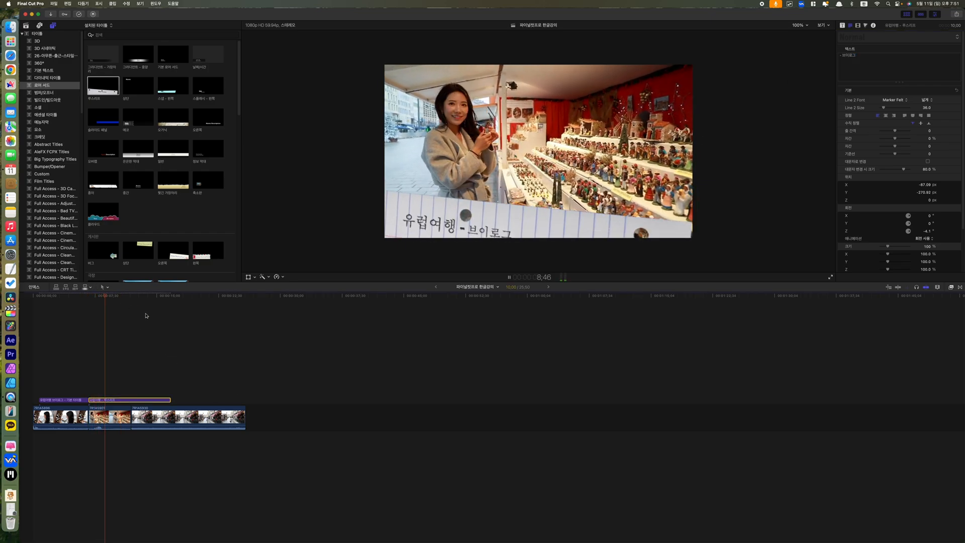
{"action": "key", "text": "space"}
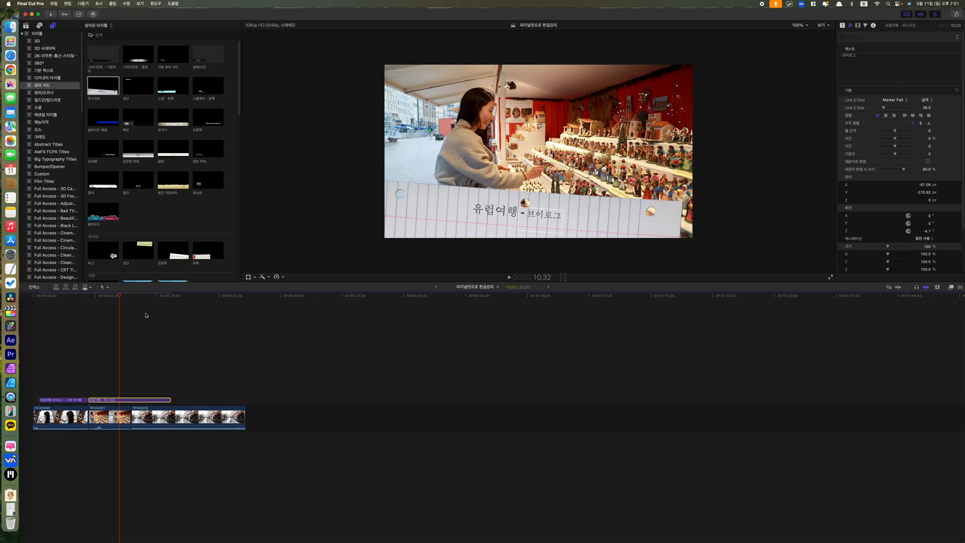
{"action": "left_click", "coordinate": [171, 93]}
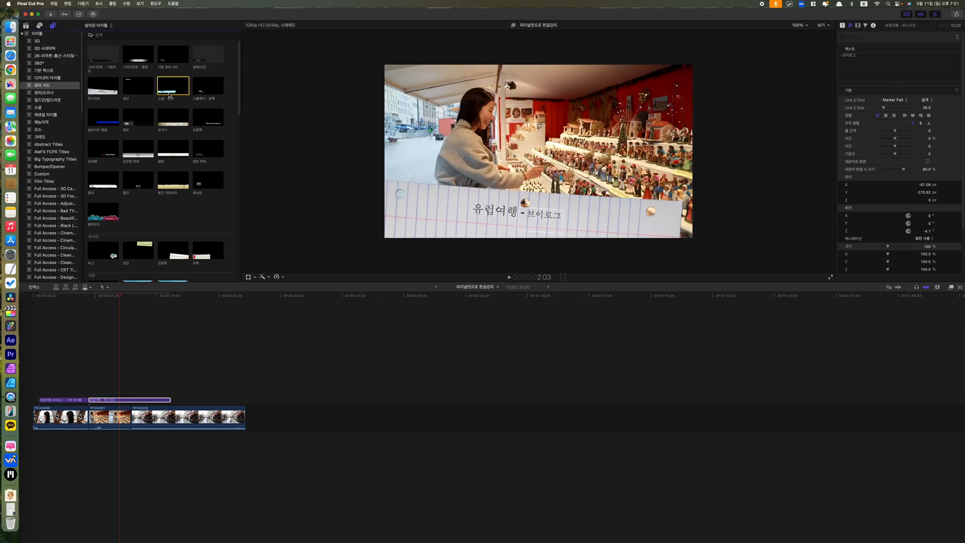
{"action": "left_click_drag", "start_coordinate": [170, 401], "coordinate": [129, 401]}
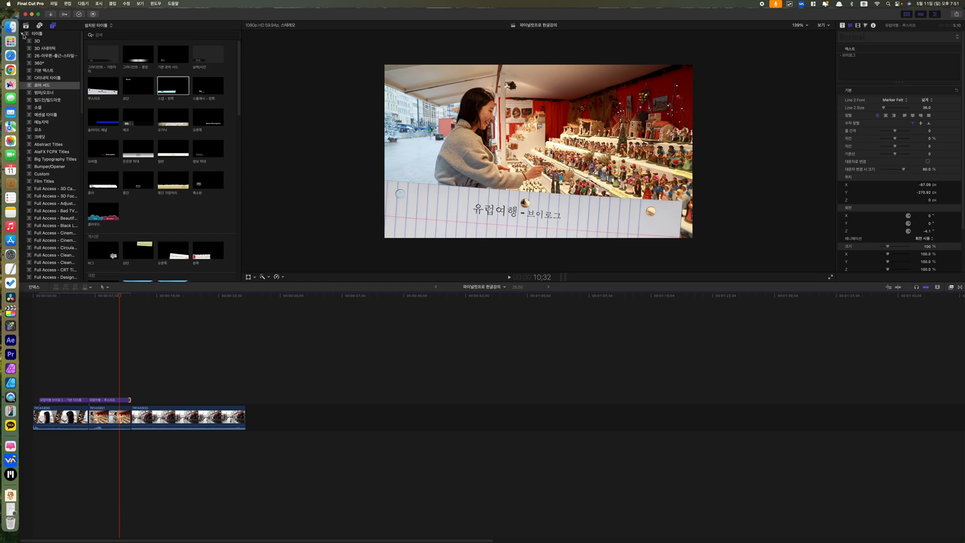
Add the solid blue 360° color generator from the generators (생성기) to the end of the timeline and preview it
{"action": "left_click", "coordinate": [37, 33]}
{"action": "left_click", "coordinate": [22, 33]}
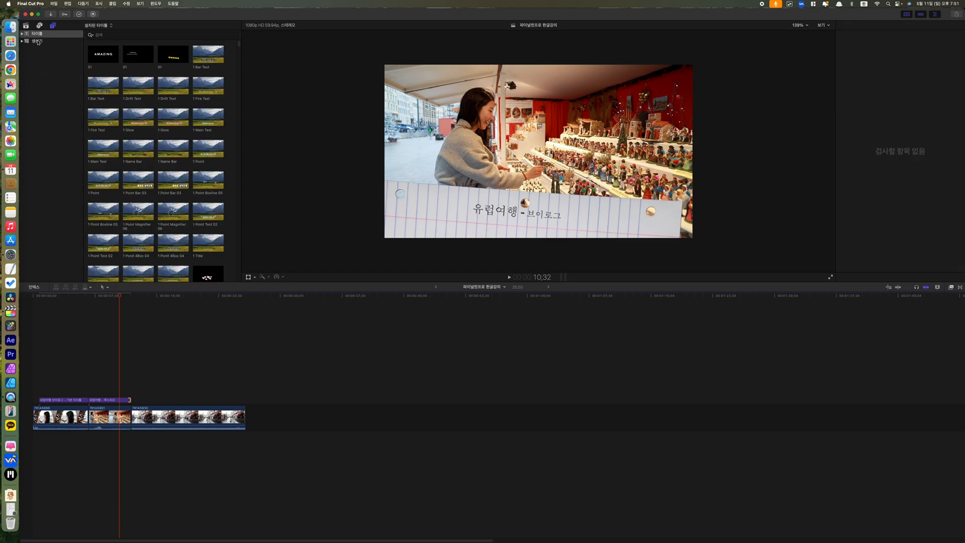
{"action": "left_click", "coordinate": [37, 42]}
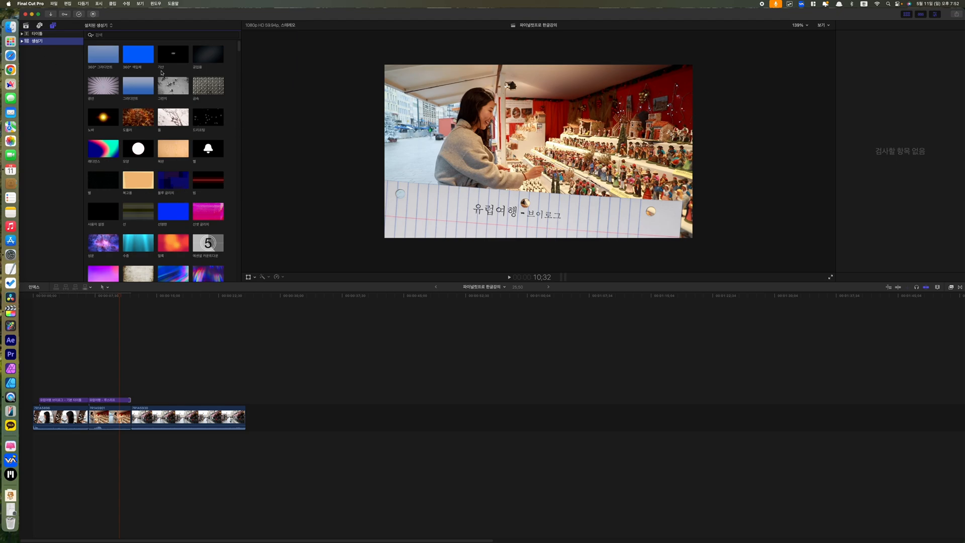
{"action": "left_click_drag", "start_coordinate": [138, 54], "coordinate": [246, 413]}
{"action": "left_click", "coordinate": [274, 296]}
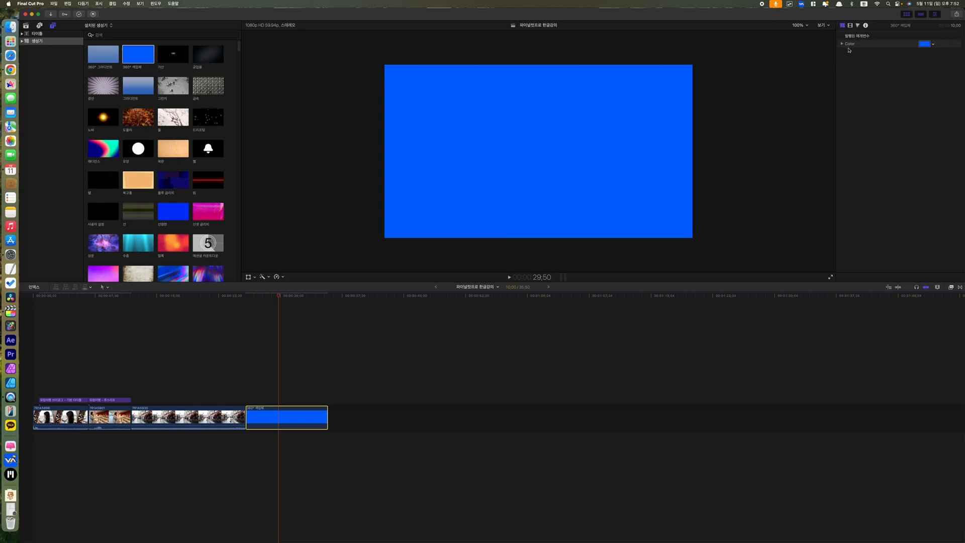
Change the 360° color generator's color to magenta purple
{"action": "left_click", "coordinate": [924, 44]}
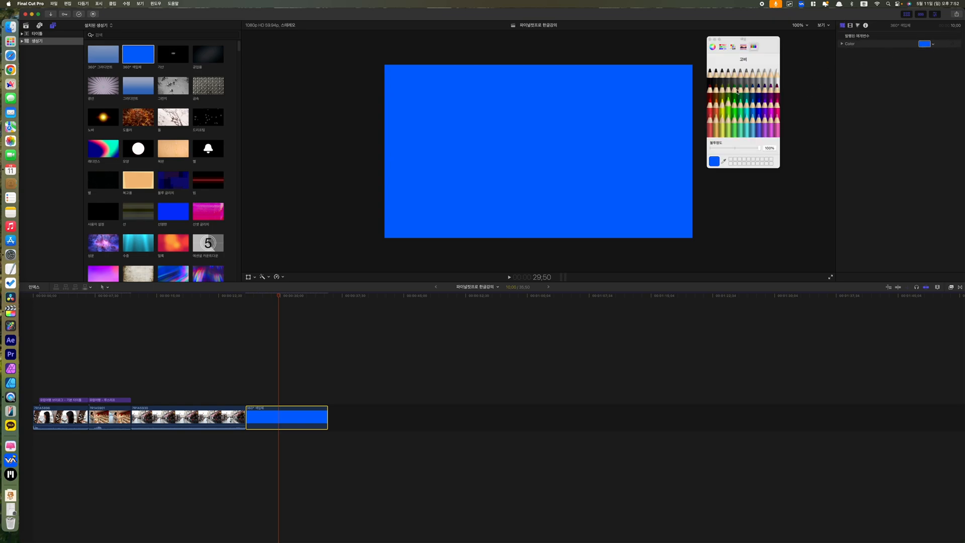
{"action": "left_click", "coordinate": [777, 88]}
{"action": "left_click", "coordinate": [765, 86]}
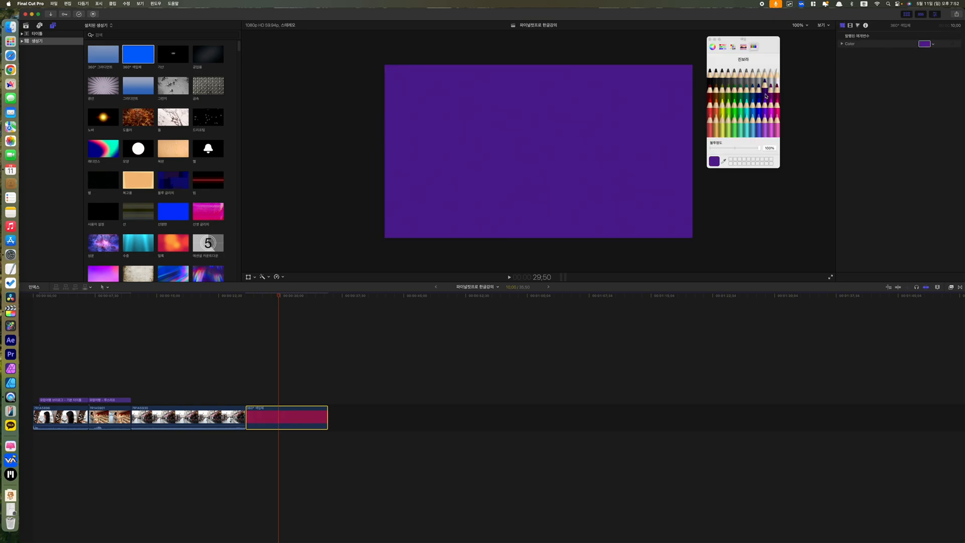
{"action": "left_click", "coordinate": [771, 83]}
{"action": "left_click", "coordinate": [710, 39]}
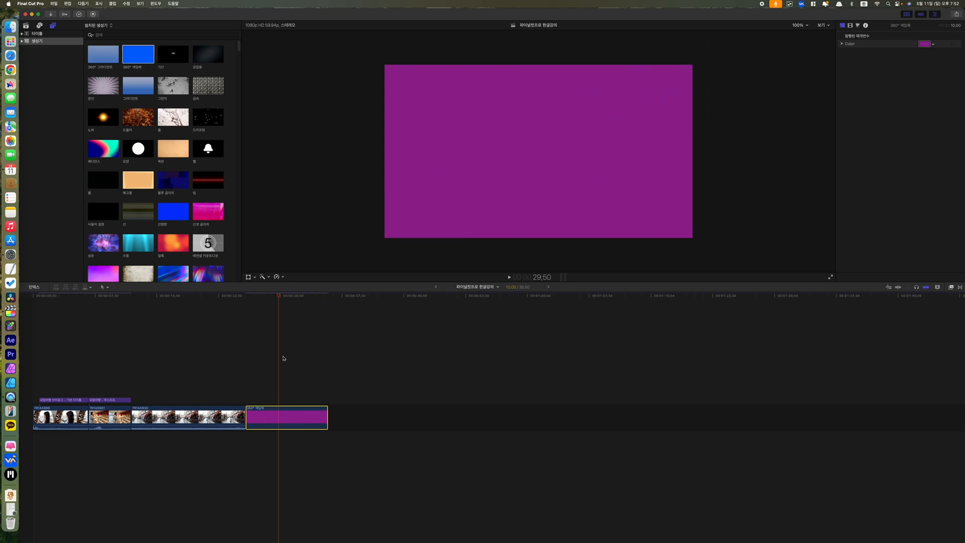
Add the blue light-streak generator (오로라 1) directly after the purple color generator and preview it
{"action": "scroll", "coordinate": [194, 195], "scroll_direction": "down", "scroll_amount": 4}
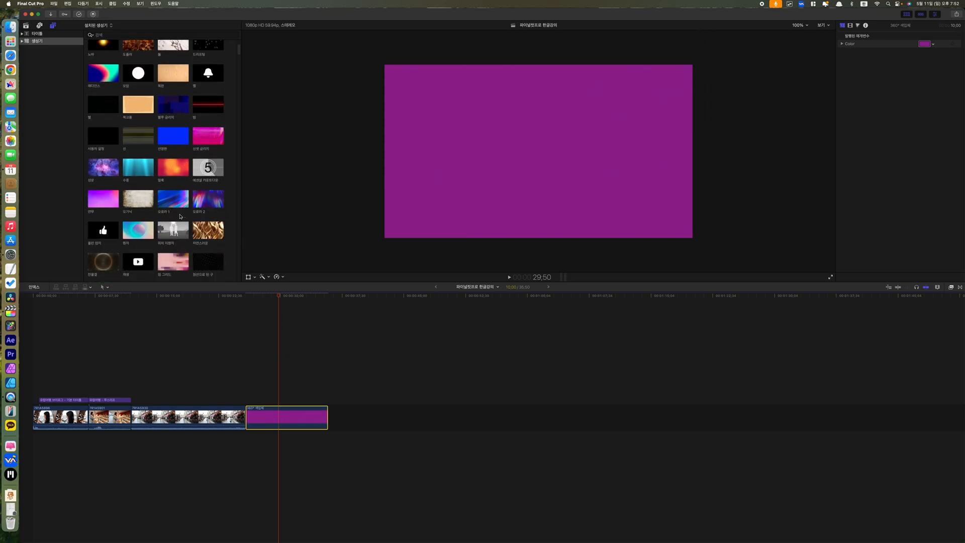
{"action": "left_click_drag", "start_coordinate": [171, 199], "coordinate": [342, 418]}
{"action": "left_click_drag", "start_coordinate": [342, 301], "coordinate": [368, 299]}
Browse the generators for a media template, add Lovely Moments SC 09 to the end of the timeline and preview it
{"action": "scroll", "coordinate": [169, 200], "scroll_direction": "down", "scroll_amount": 10}
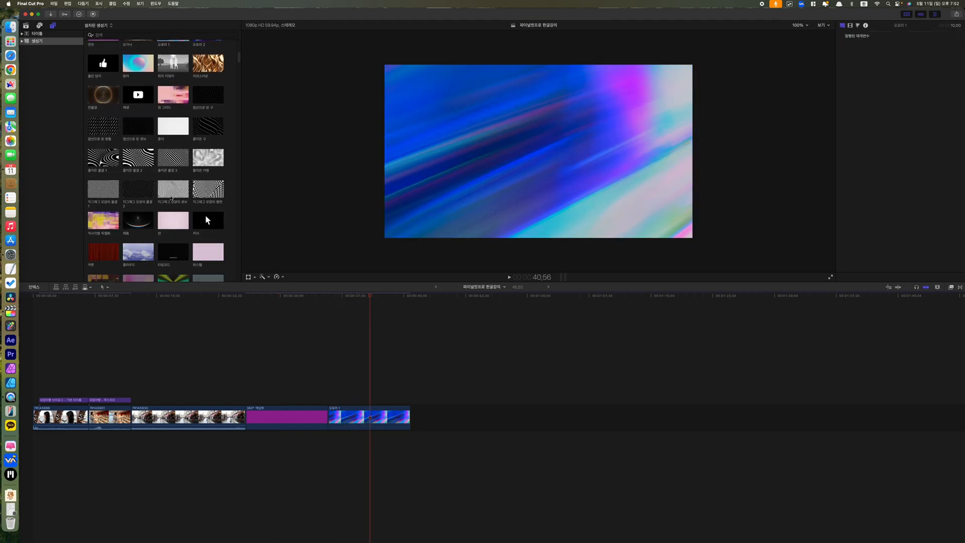
{"action": "scroll", "coordinate": [172, 197], "scroll_direction": "down", "scroll_amount": 7}
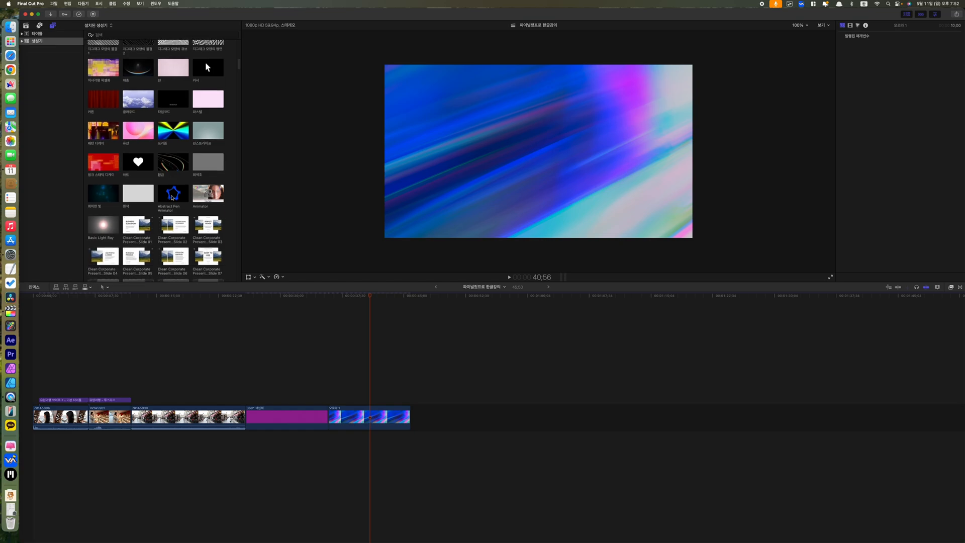
{"action": "scroll", "coordinate": [175, 231], "scroll_direction": "down", "scroll_amount": 2}
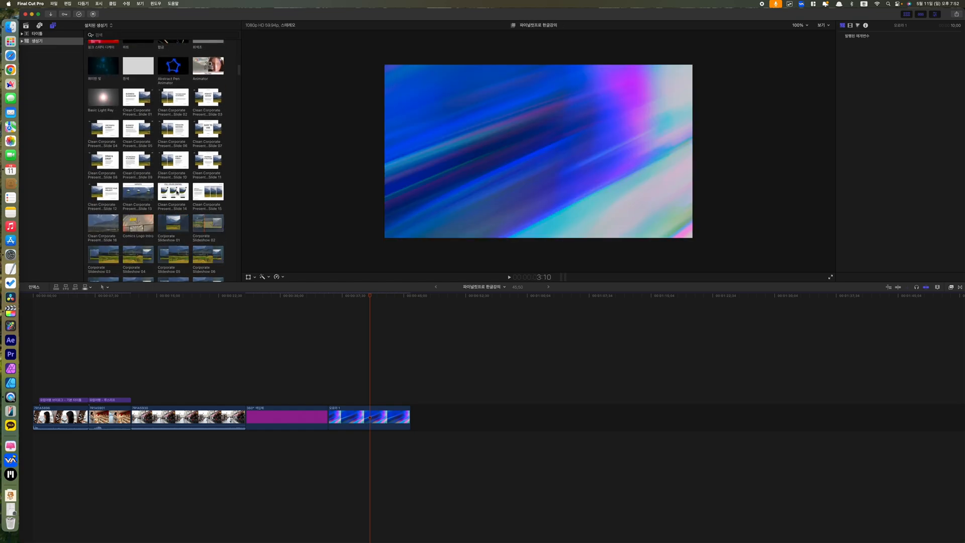
{"action": "scroll", "coordinate": [202, 195], "scroll_direction": "down", "scroll_amount": 4}
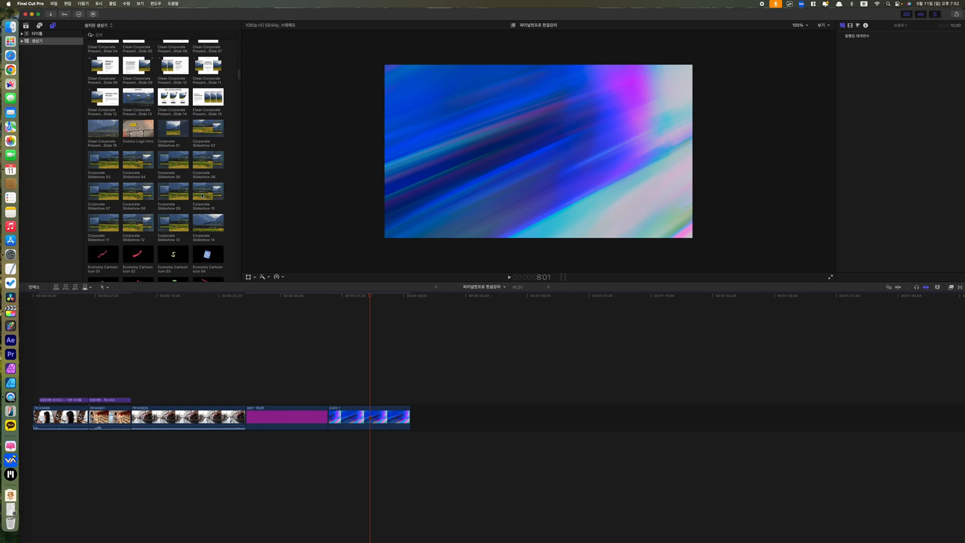
{"action": "scroll", "coordinate": [202, 195], "scroll_direction": "up", "scroll_amount": 3}
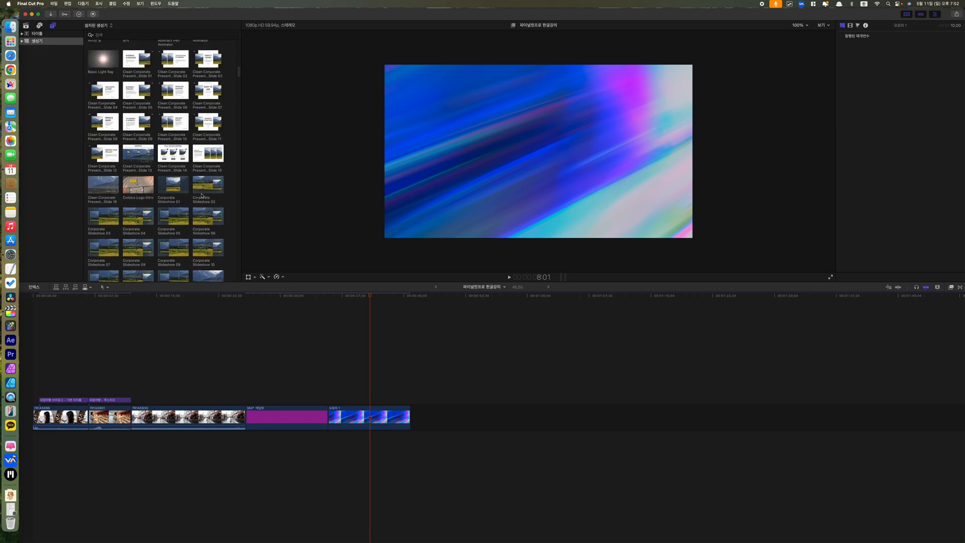
{"action": "scroll", "coordinate": [202, 195], "scroll_direction": "up", "scroll_amount": 1}
{"action": "scroll", "coordinate": [201, 196], "scroll_direction": "down", "scroll_amount": 6}
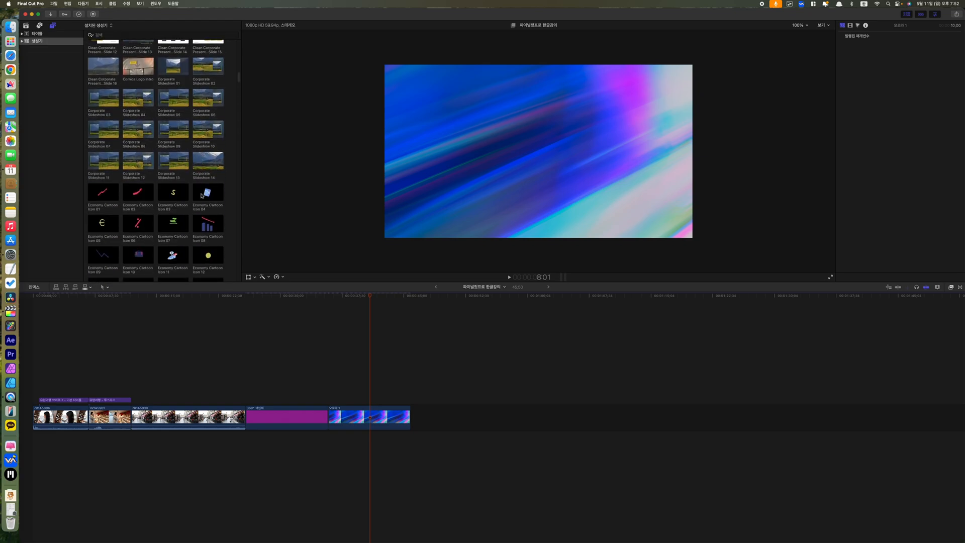
{"action": "scroll", "coordinate": [202, 195], "scroll_direction": "down", "scroll_amount": 20}
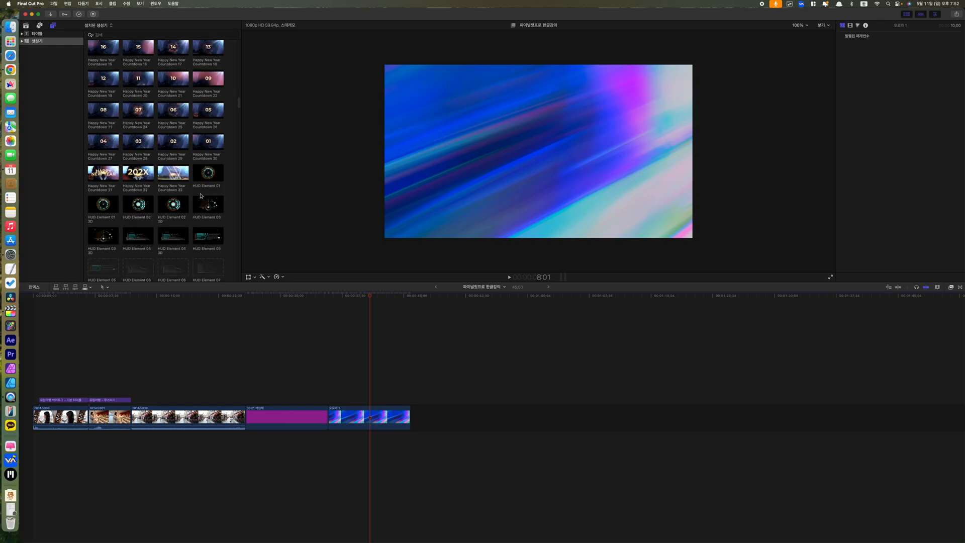
{"action": "scroll", "coordinate": [201, 195], "scroll_direction": "down", "scroll_amount": 8}
{"action": "scroll", "coordinate": [142, 216], "scroll_direction": "down", "scroll_amount": 1}
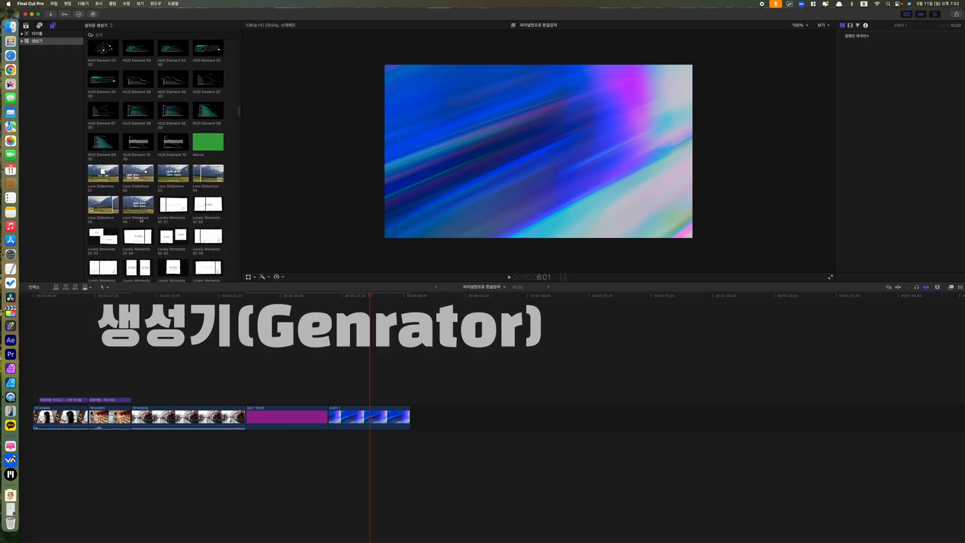
{"action": "scroll", "coordinate": [173, 245], "scroll_direction": "down", "scroll_amount": 1}
{"action": "left_click_drag", "start_coordinate": [173, 254], "coordinate": [430, 421]}
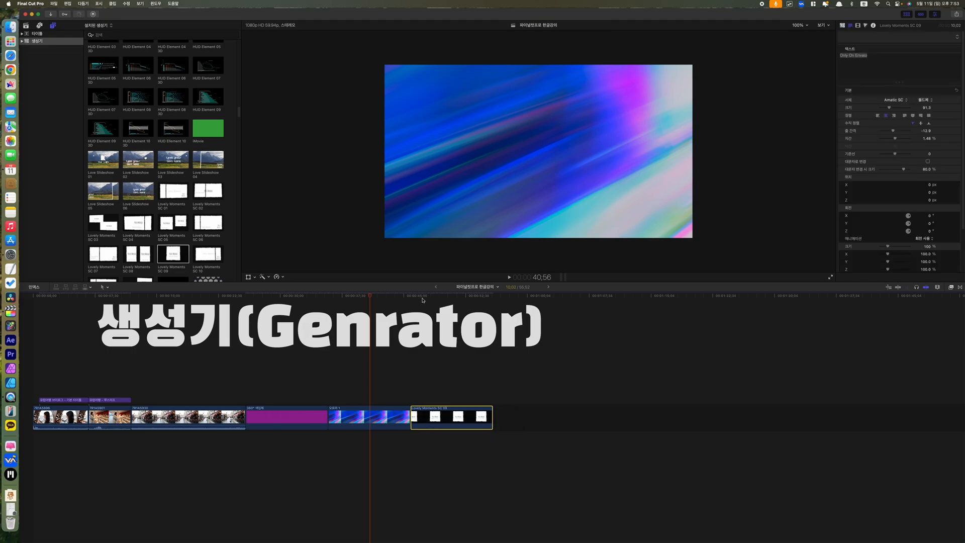
{"action": "left_click_drag", "start_coordinate": [411, 296], "coordinate": [457, 297]}
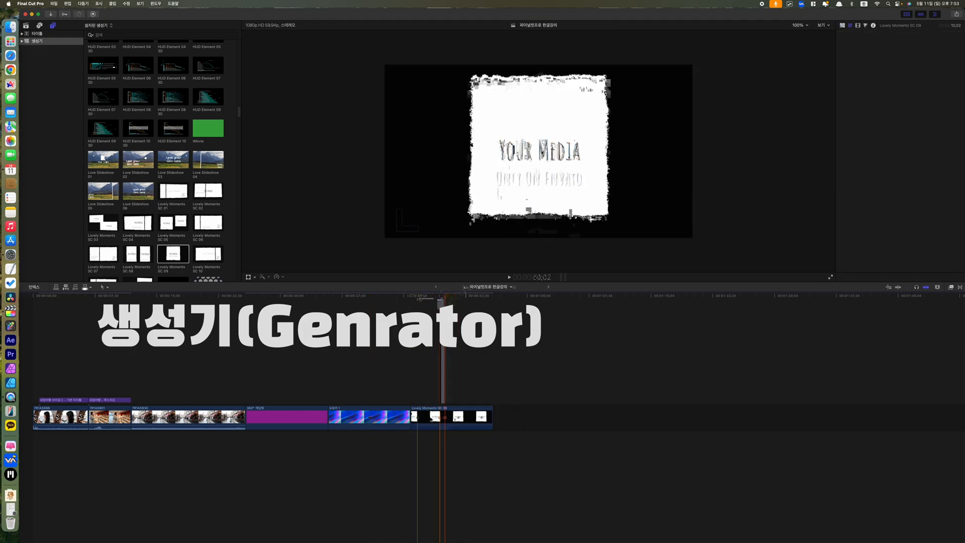
{"action": "left_click", "coordinate": [445, 417]}
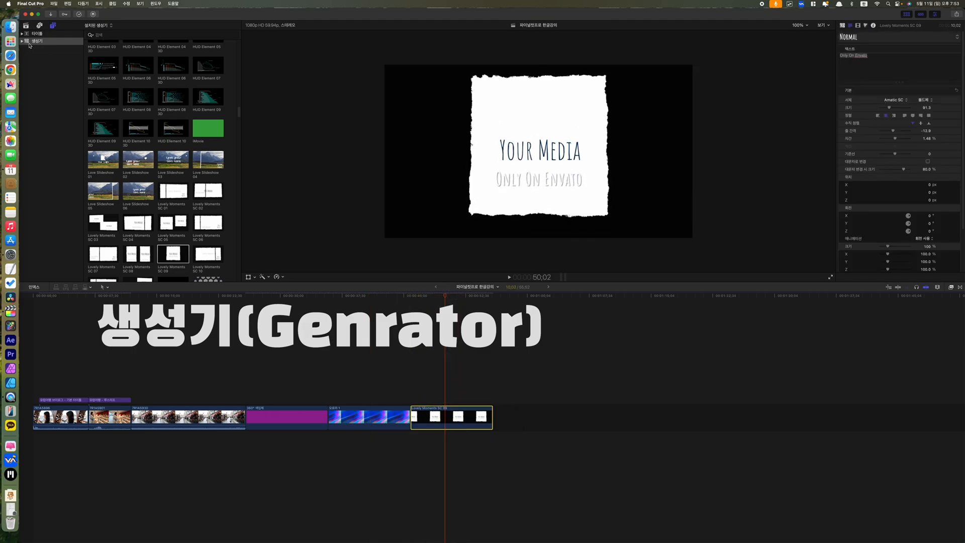
Fill the Lovely Moments SC 09 template's Media slot with travel clip 7R1A5901 from the library and preview the result
{"action": "left_click", "coordinate": [27, 26]}
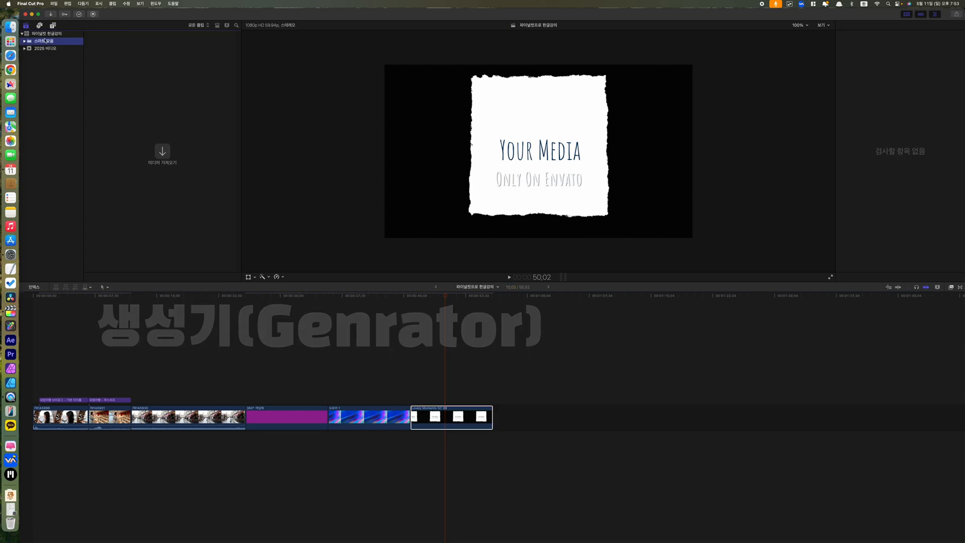
{"action": "left_click", "coordinate": [477, 421]}
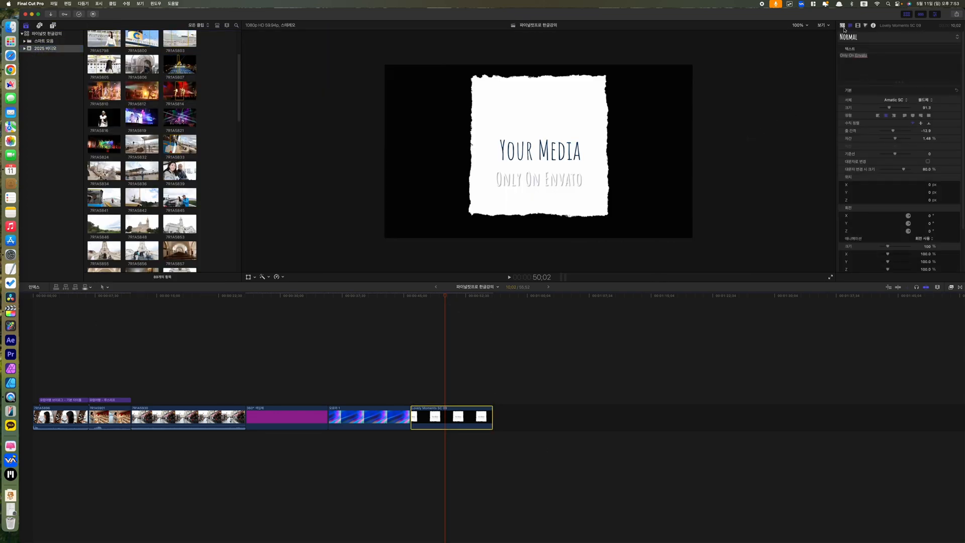
{"action": "left_click", "coordinate": [843, 26]}
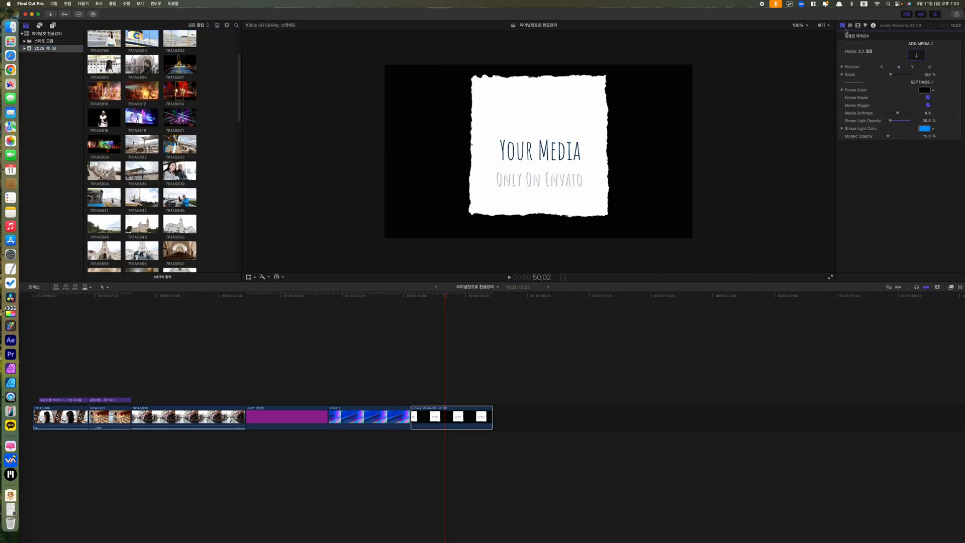
{"action": "left_click", "coordinate": [916, 57]}
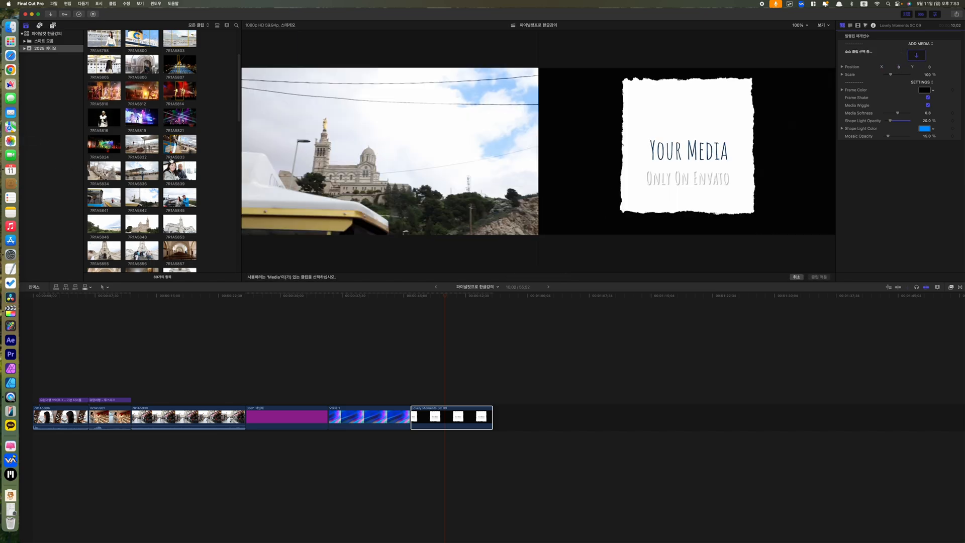
{"action": "scroll", "coordinate": [185, 215], "scroll_direction": "down", "scroll_amount": 5}
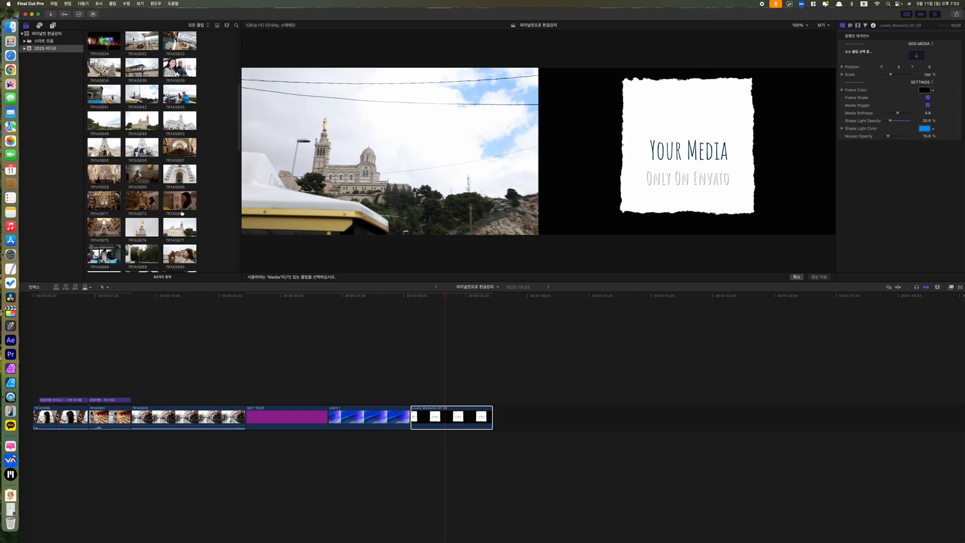
{"action": "scroll", "coordinate": [182, 213], "scroll_direction": "down", "scroll_amount": 5}
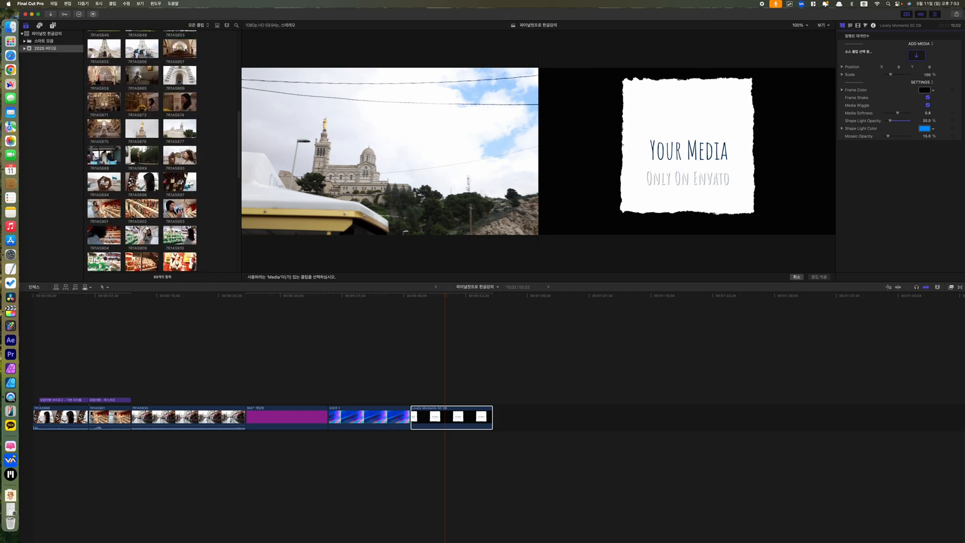
{"action": "left_click", "coordinate": [177, 235]}
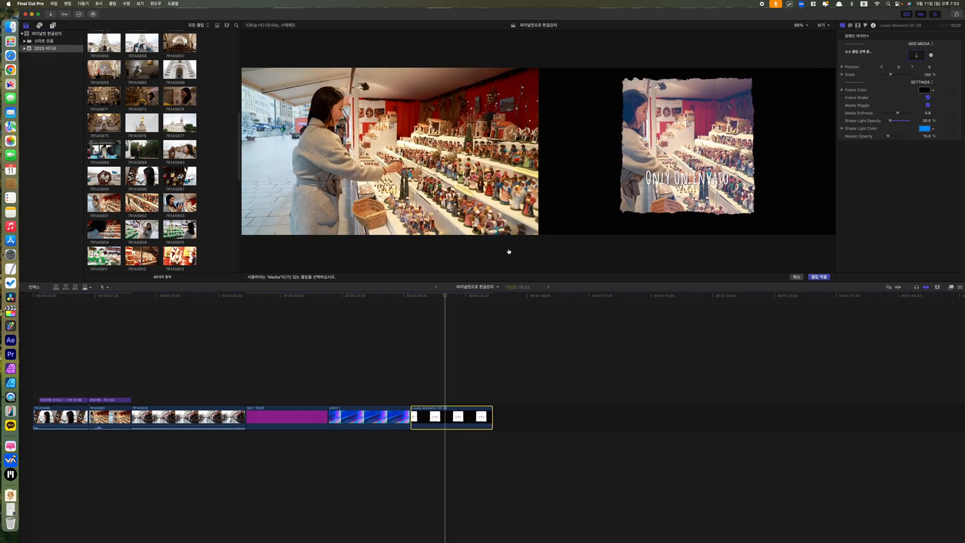
{"action": "left_click", "coordinate": [823, 277]}
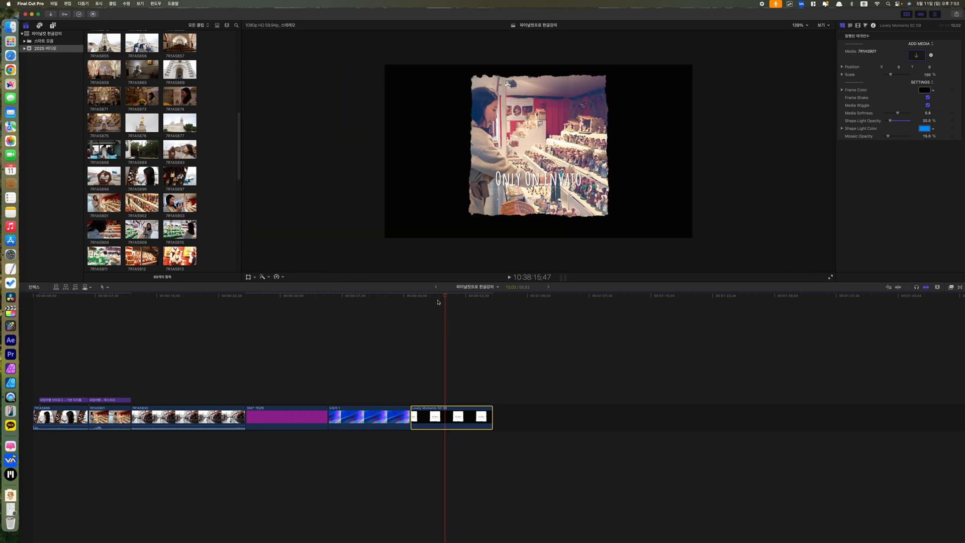
{"action": "left_click", "coordinate": [423, 299]}
{"action": "left_click_drag", "start_coordinate": [422, 298], "coordinate": [451, 305]}
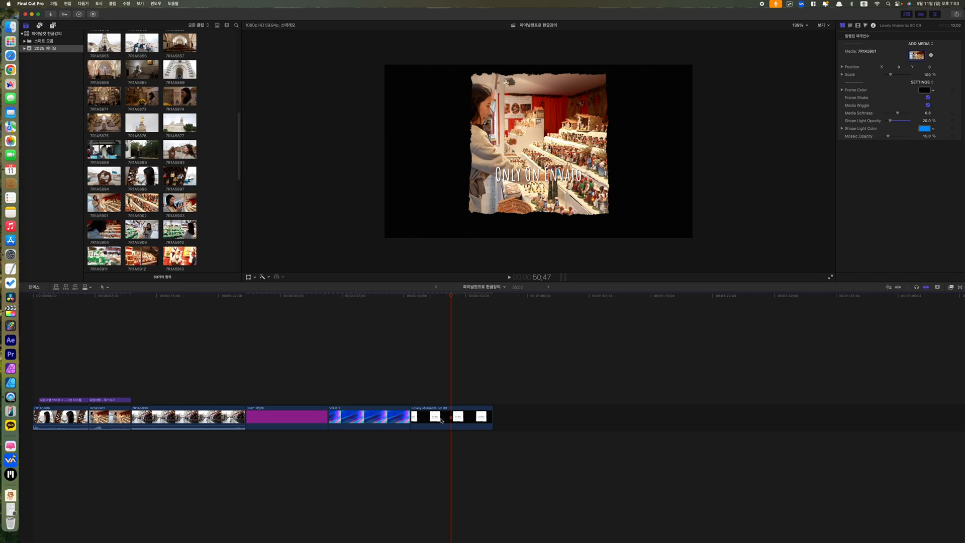
Stack the Lovely Moments SC 09 template above the blue 오로라 1 generator, preview it and try white as the Frame Color
{"action": "left_click_drag", "start_coordinate": [442, 421], "coordinate": [389, 386]}
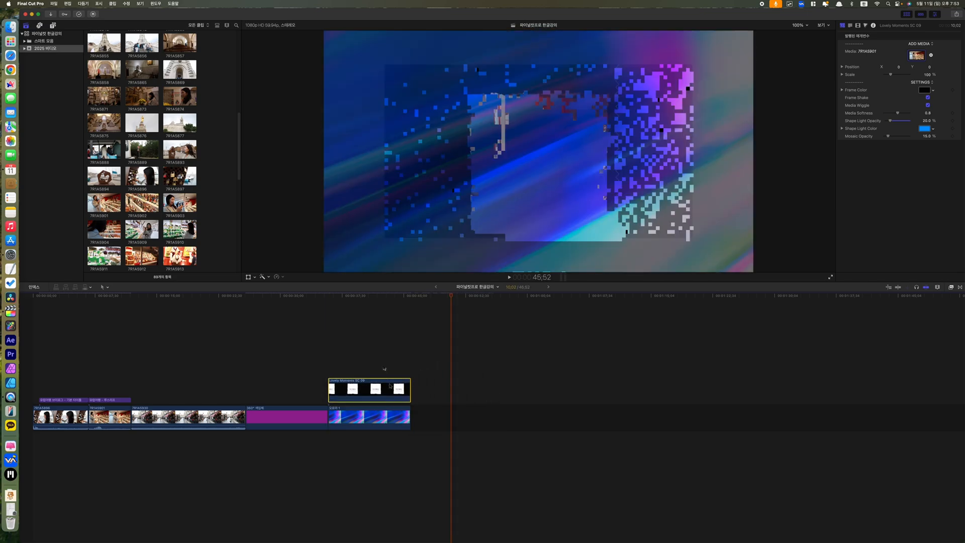
{"action": "left_click_drag", "start_coordinate": [338, 298], "coordinate": [355, 310]}
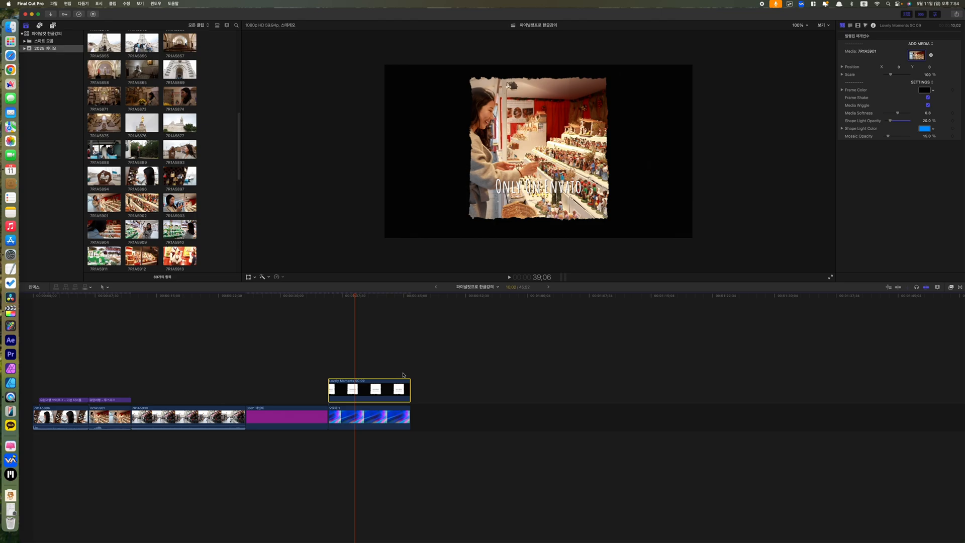
{"action": "left_click", "coordinate": [927, 89]}
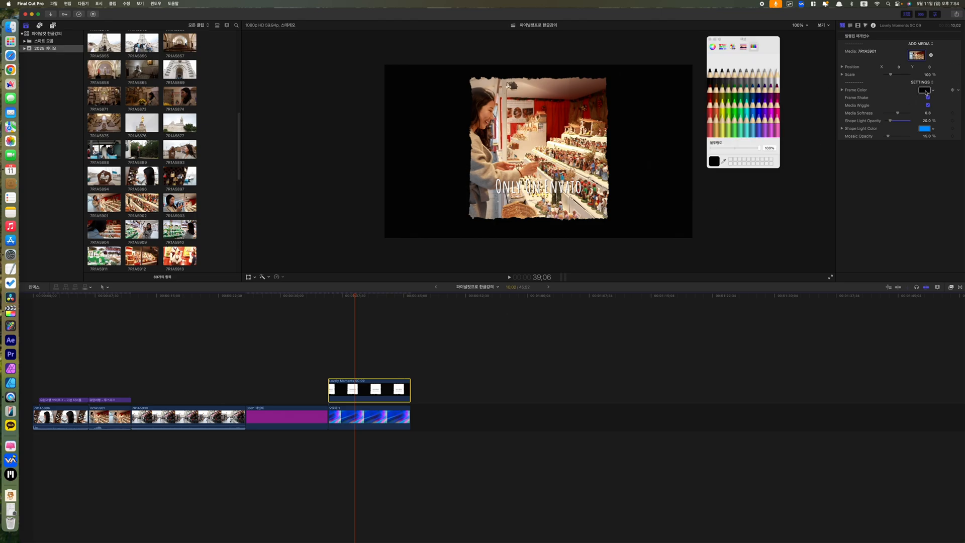
{"action": "left_click", "coordinate": [777, 76]}
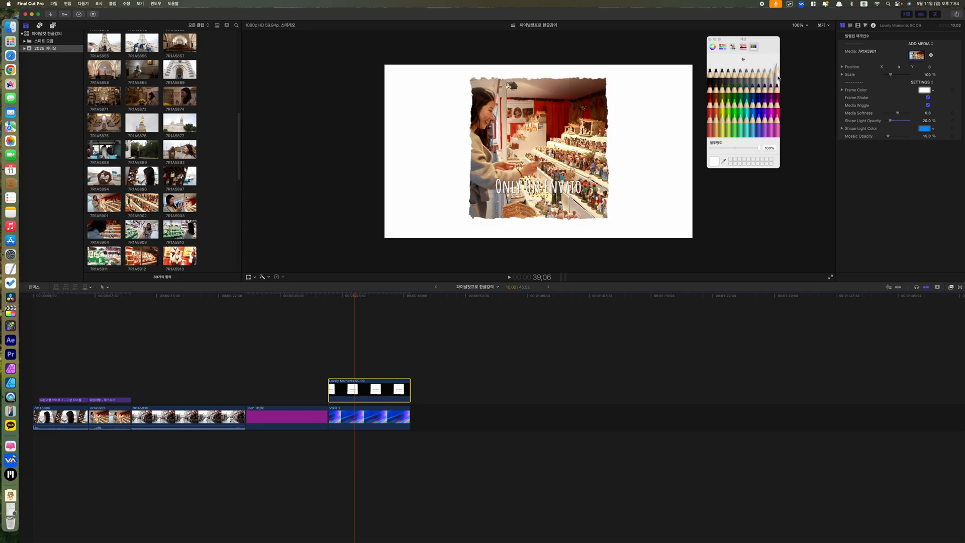
Restore the template's black Frame Color and move it back to the end of the main storyline, directly after 오로라 1
{"action": "left_click", "coordinate": [709, 72]}
{"action": "left_click", "coordinate": [927, 84]}
{"action": "left_click", "coordinate": [927, 84]}
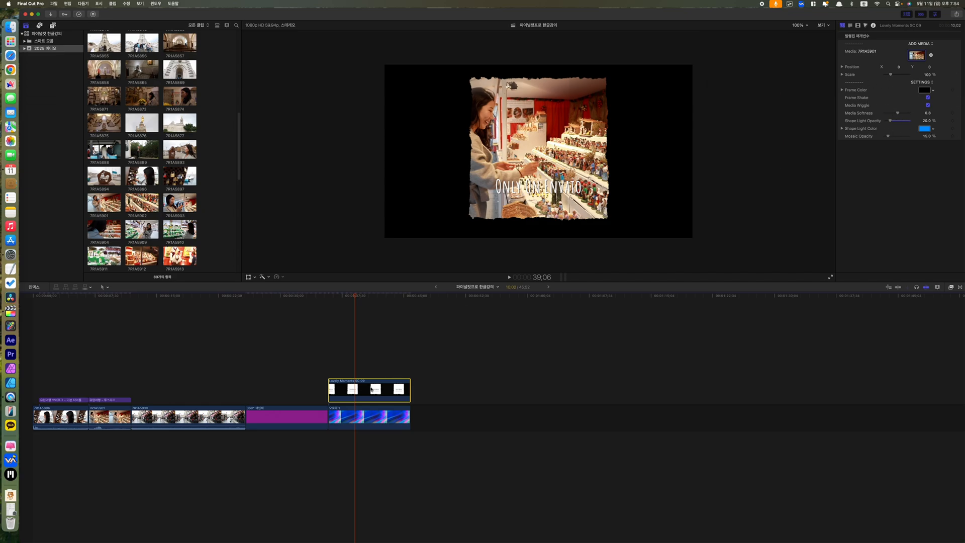
{"action": "left_click_drag", "start_coordinate": [369, 390], "coordinate": [462, 412]}
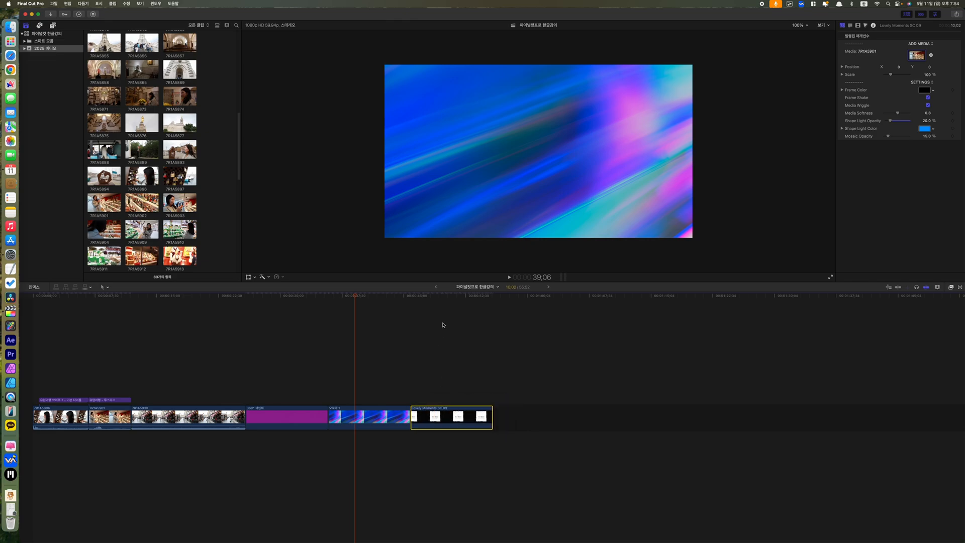
{"action": "left_click", "coordinate": [444, 297]}
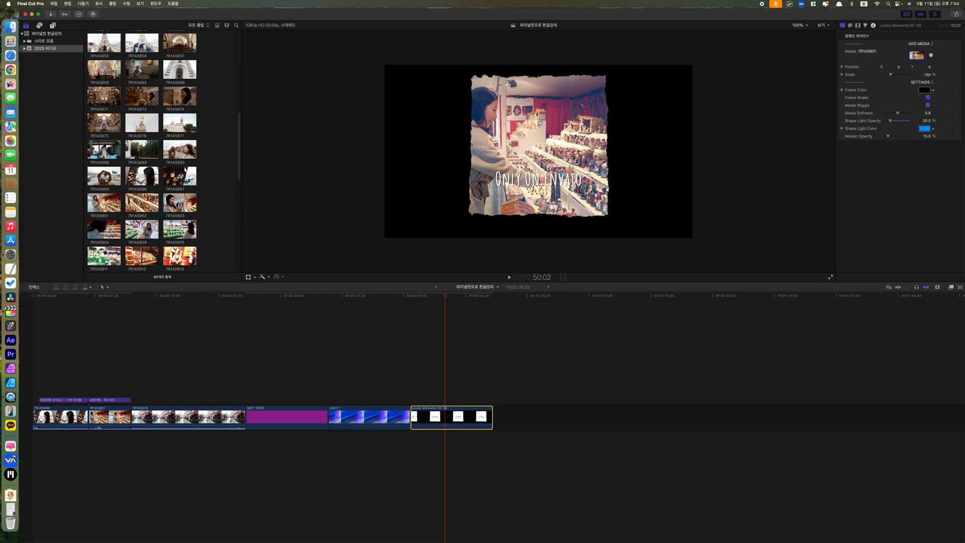
Browse the installed generators and preview the black-and-white striped wave backgrounds 1, 2 and 3
{"action": "left_click", "coordinate": [53, 26]}
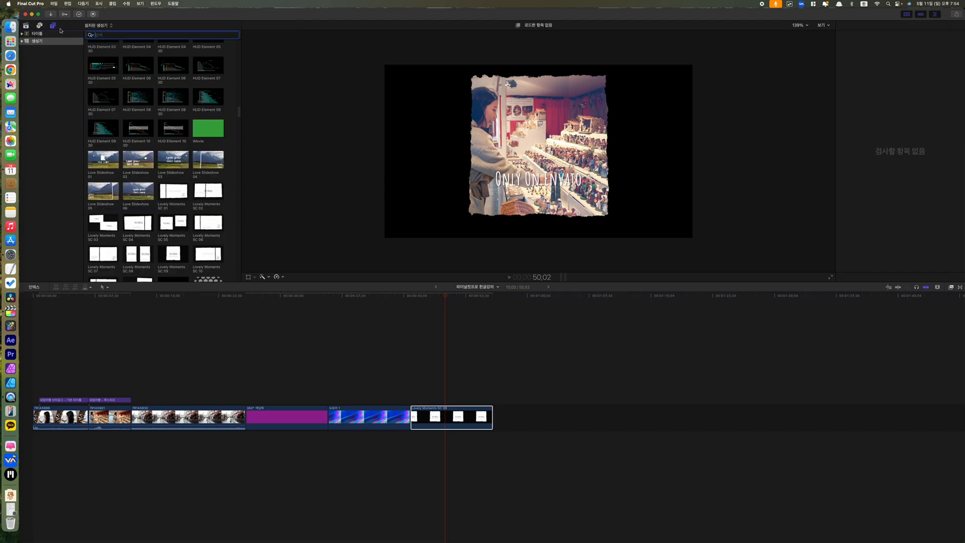
{"action": "scroll", "coordinate": [164, 157], "scroll_direction": "down", "scroll_amount": 2}
{"action": "scroll", "coordinate": [165, 157], "scroll_direction": "up", "scroll_amount": 5}
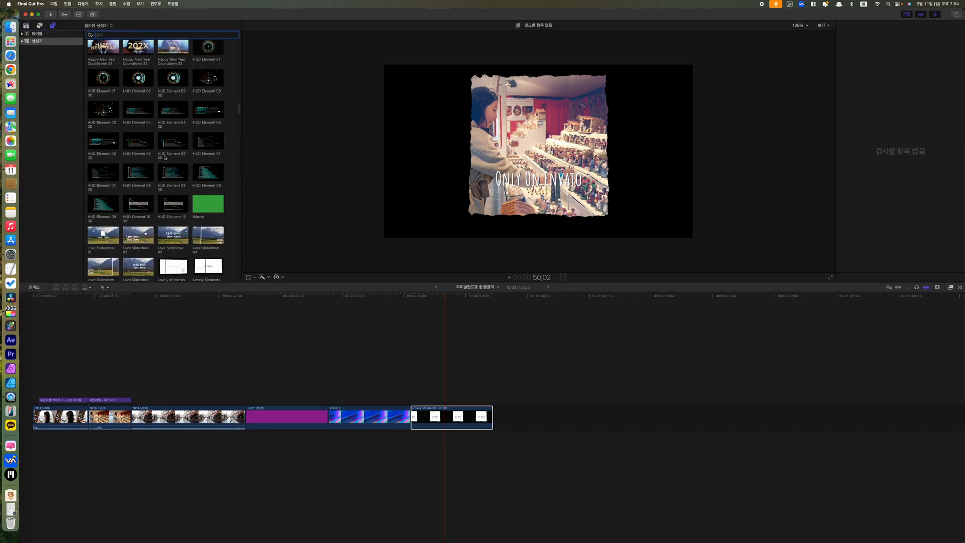
{"action": "scroll", "coordinate": [164, 157], "scroll_direction": "down", "scroll_amount": 4}
{"action": "scroll", "coordinate": [164, 157], "scroll_direction": "down", "scroll_amount": 15}
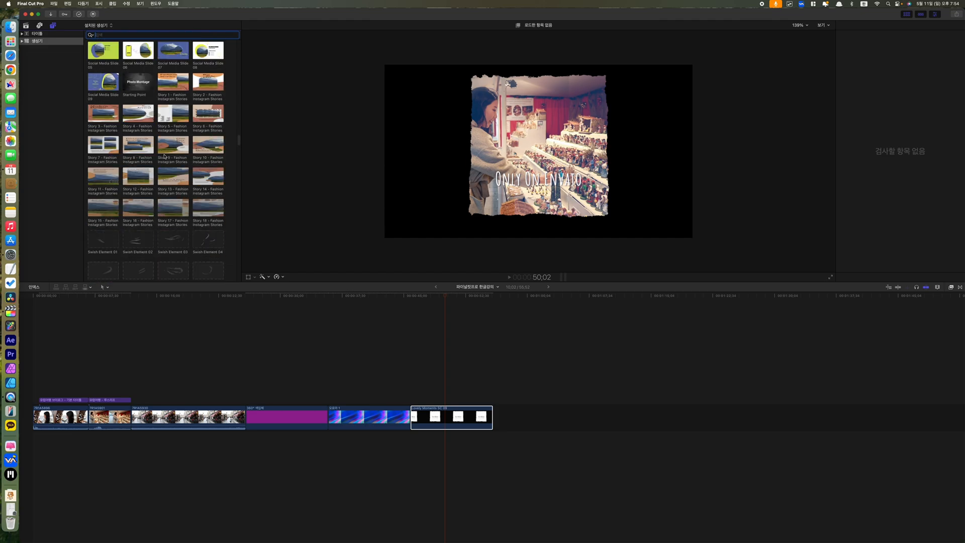
{"action": "scroll", "coordinate": [165, 157], "scroll_direction": "down", "scroll_amount": 15}
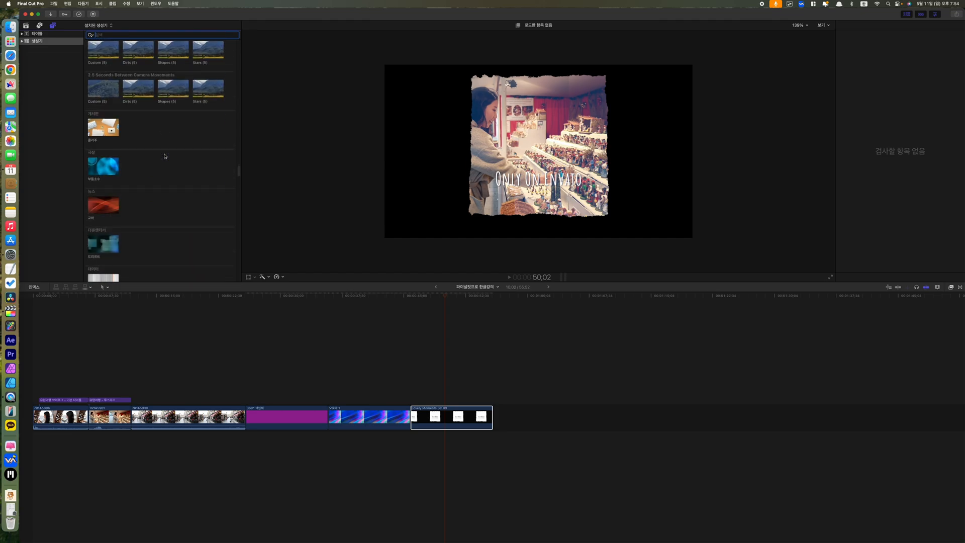
{"action": "mouse_move", "coordinate": [239, 174]}
{"action": "left_mouse_down"}
{"action": "mouse_move", "coordinate": [243, 275]}
{"action": "mouse_move", "coordinate": [248, 71]}
{"action": "left_mouse_up"}
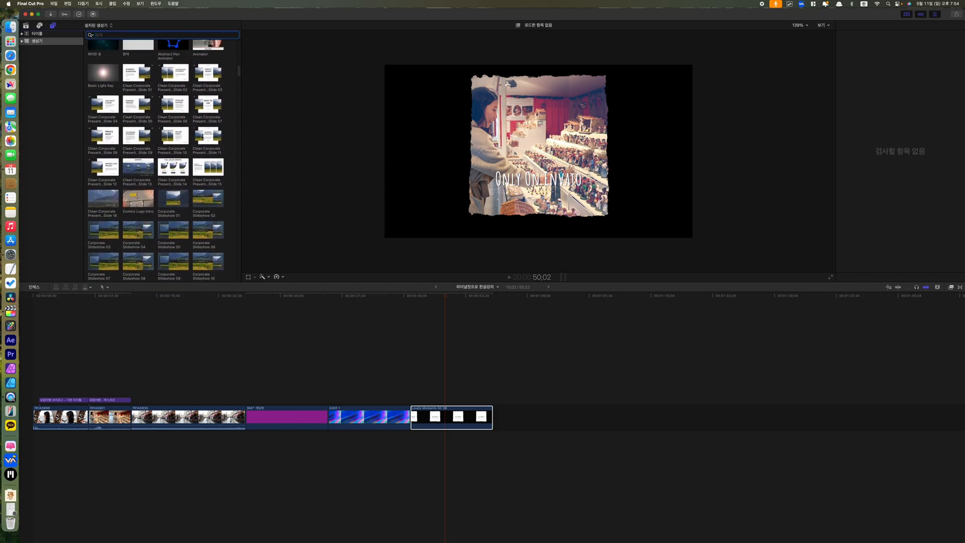
{"action": "scroll", "coordinate": [196, 151], "scroll_direction": "up", "scroll_amount": 10}
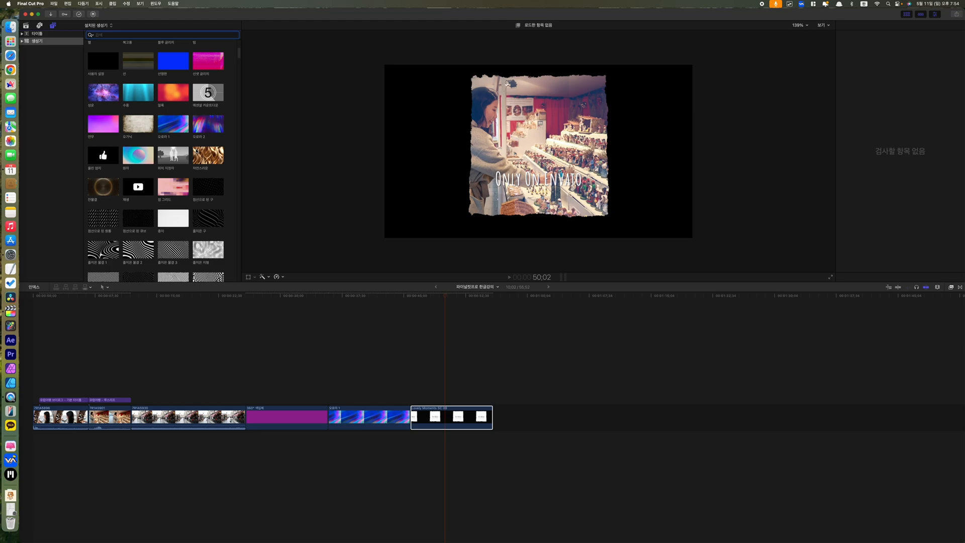
{"action": "left_click", "coordinate": [130, 204]}
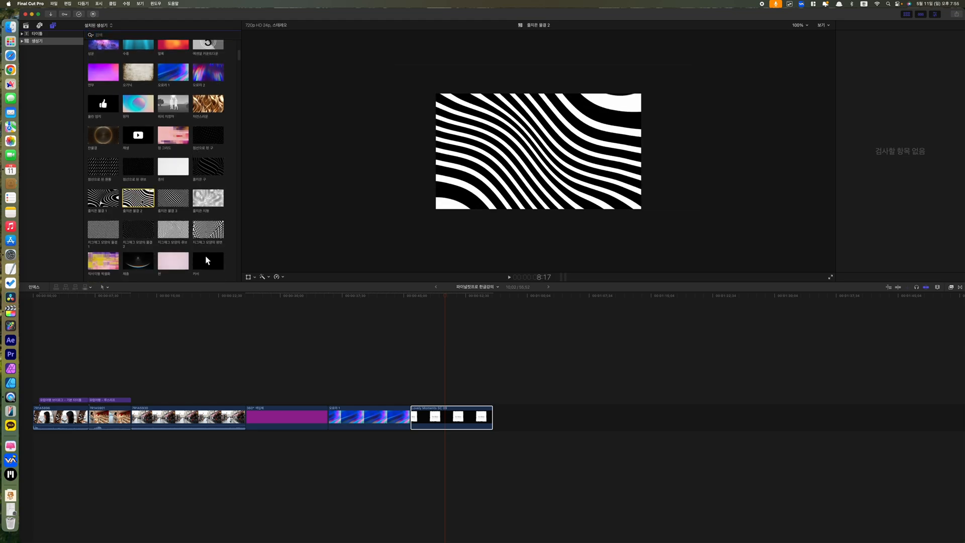
{"action": "left_click", "coordinate": [173, 200]}
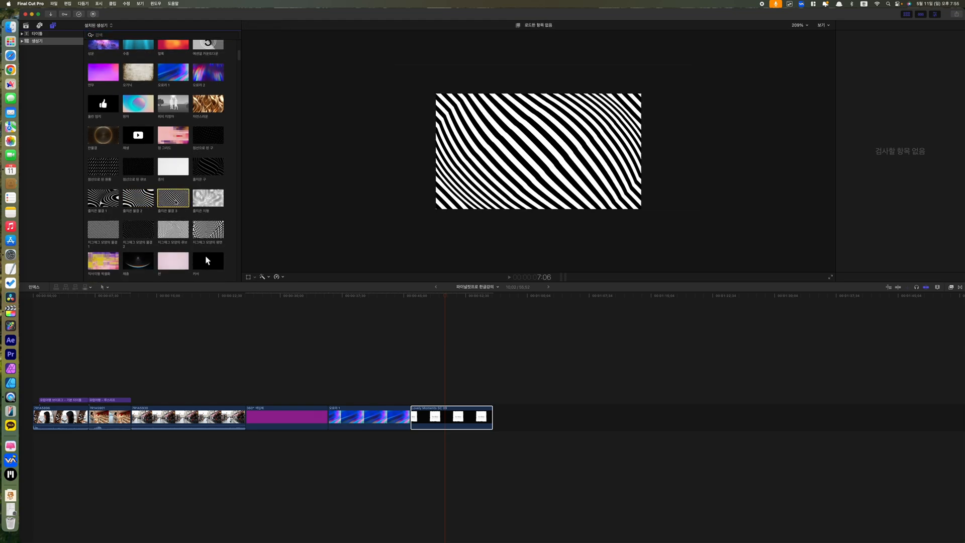
{"action": "left_click", "coordinate": [103, 198]}
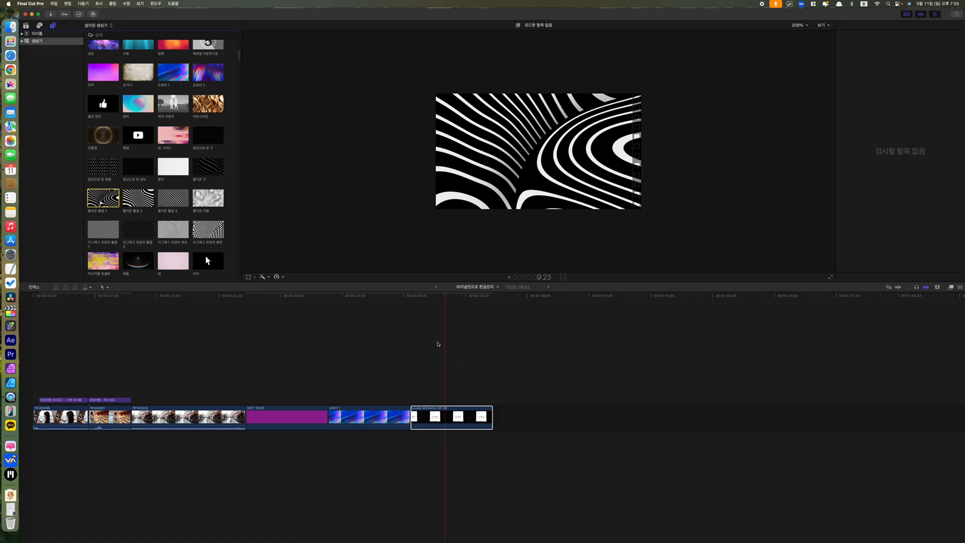
Delete the purple color, 오로라 1 and Lovely Moments SC 09 generators from the timeline and place the playhead within the third clip
{"action": "left_click", "coordinate": [436, 301]}
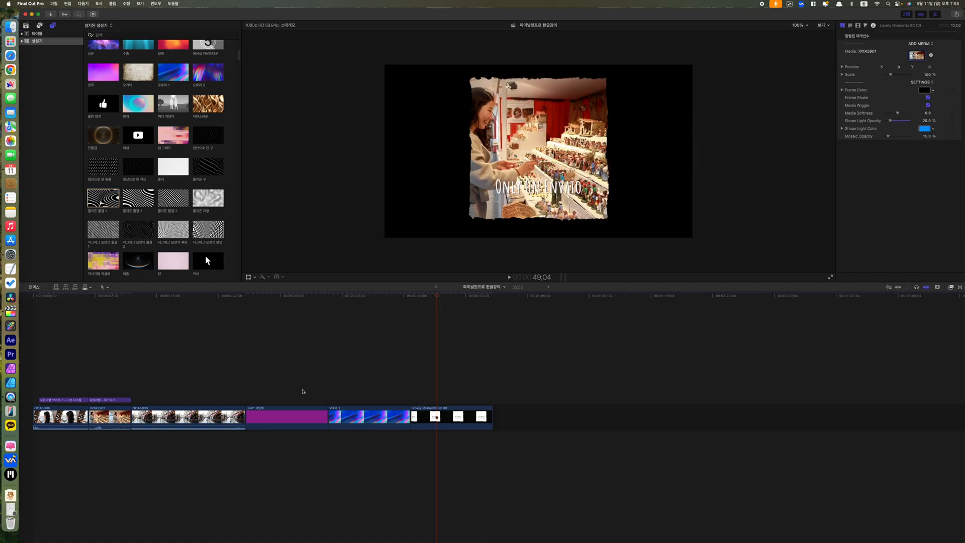
{"action": "left_click_drag", "start_coordinate": [293, 377], "coordinate": [435, 428]}
{"action": "key", "text": "BackSpace"}
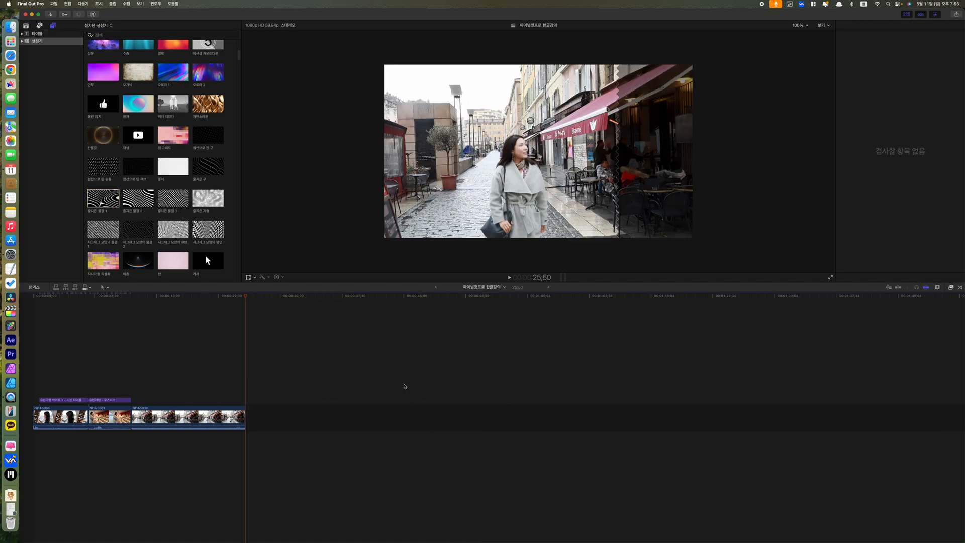
{"action": "left_click", "coordinate": [206, 298]}
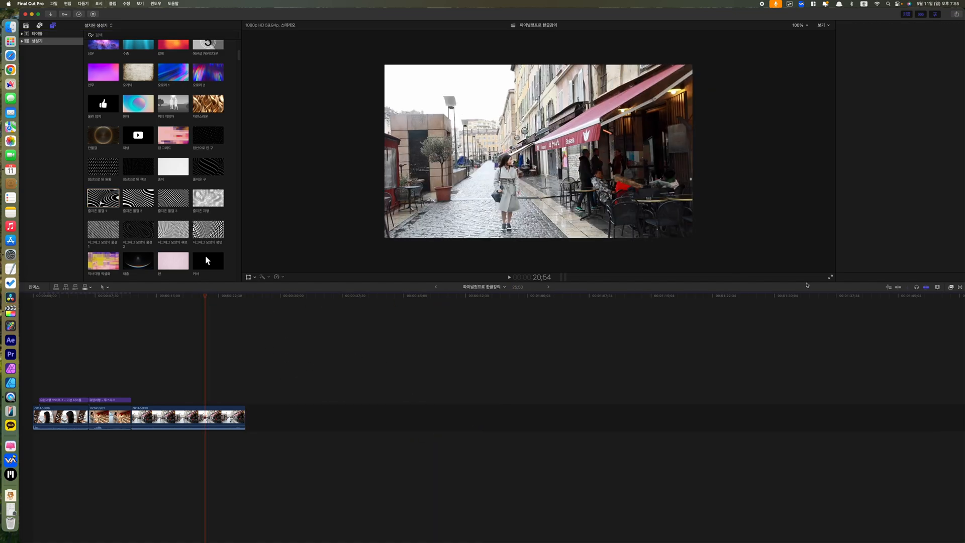
Show all installed transitions, add 교차 디졸브 (cross dissolve) between the second and third video clips, and preview it
{"action": "key", "text": "super+4"}
{"action": "left_click", "coordinate": [951, 287]}
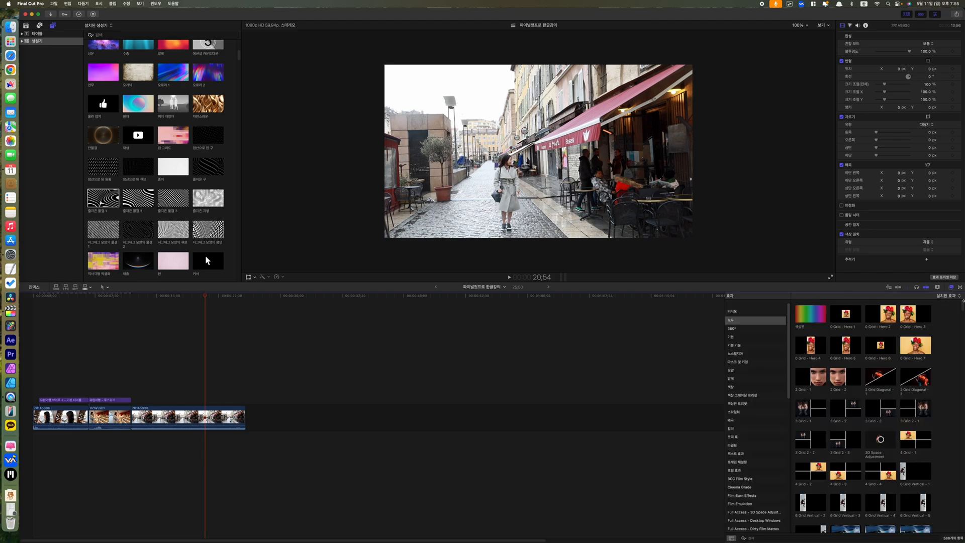
{"action": "left_click", "coordinate": [960, 287]}
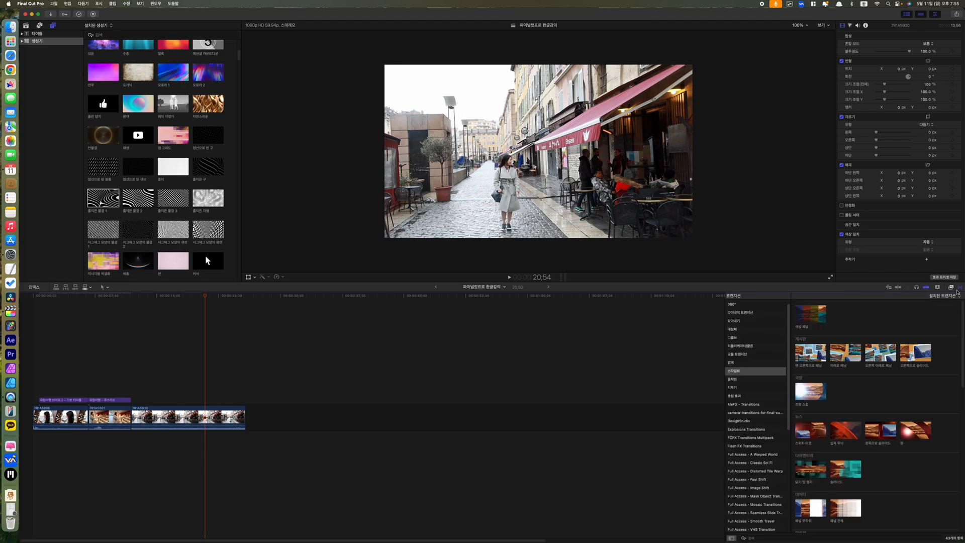
{"action": "scroll", "coordinate": [753, 346], "scroll_direction": "up", "scroll_amount": 1}
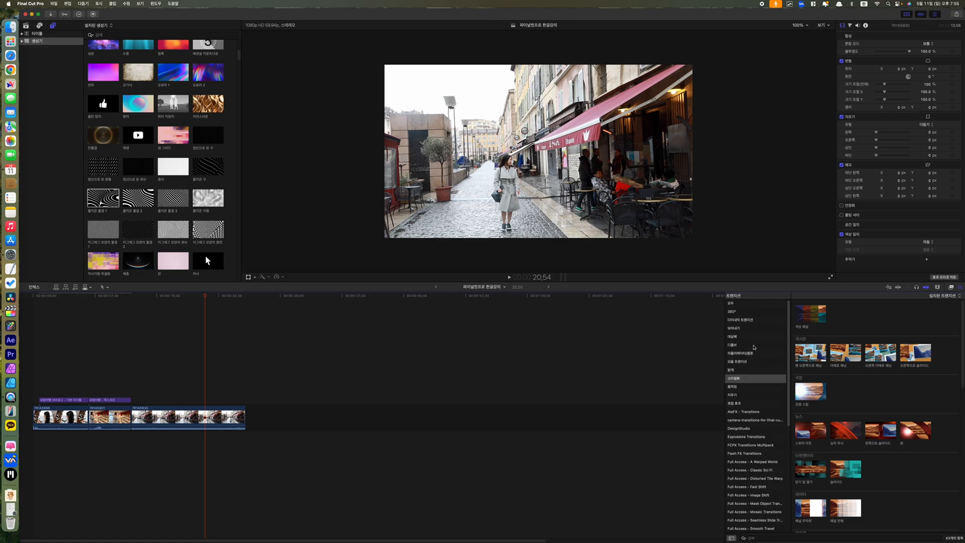
{"action": "left_click", "coordinate": [740, 304]}
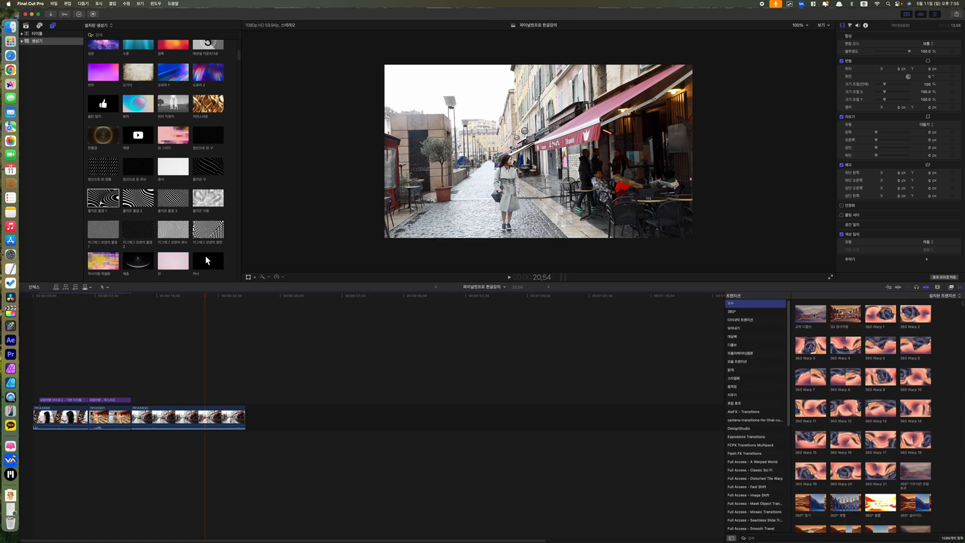
{"action": "left_click_drag", "start_coordinate": [815, 316], "coordinate": [122, 425]}
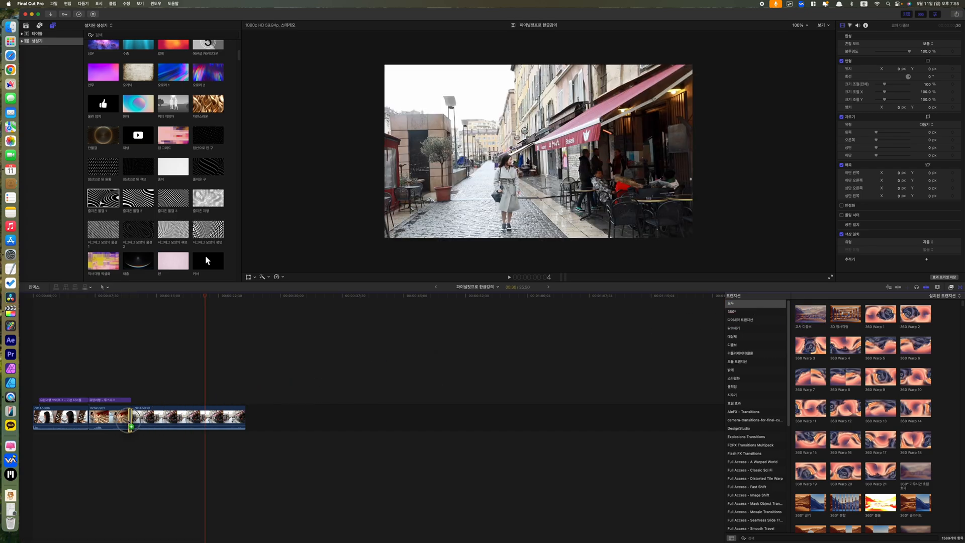
{"action": "left_click", "coordinate": [124, 296]}
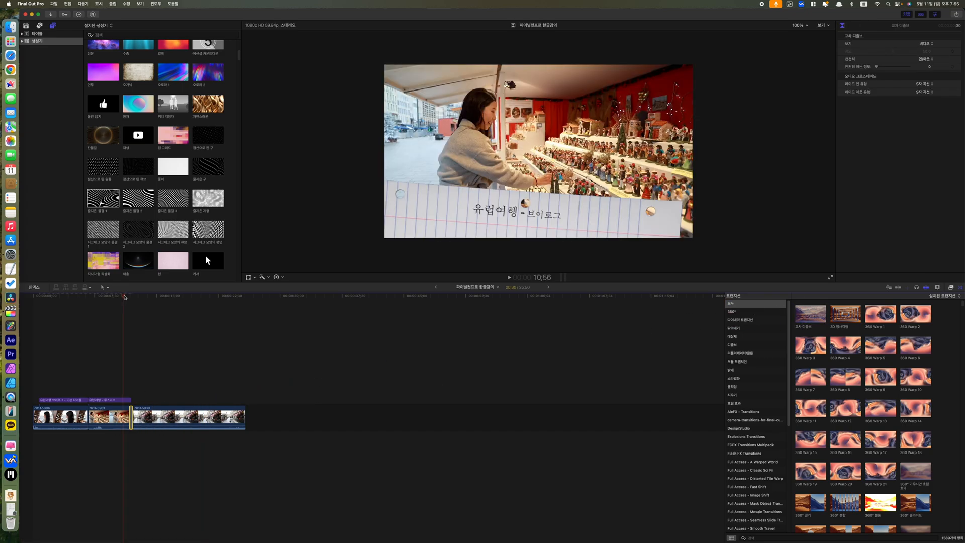
{"action": "key", "text": "space"}
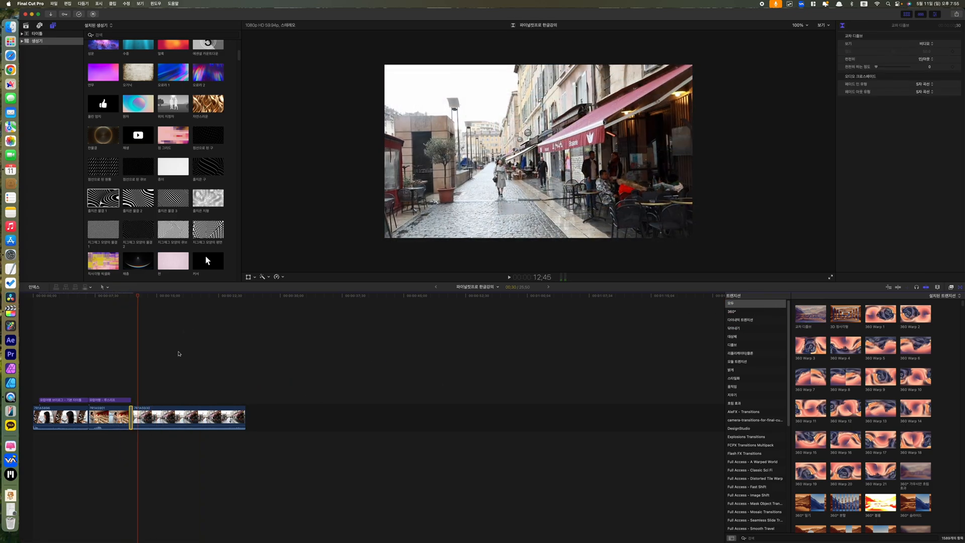
Trim the end of the second title so it stops before the cross dissolve, and preview the dissolve between the second and third clips
{"action": "left_click_drag", "start_coordinate": [129, 401], "coordinate": [123, 400]}
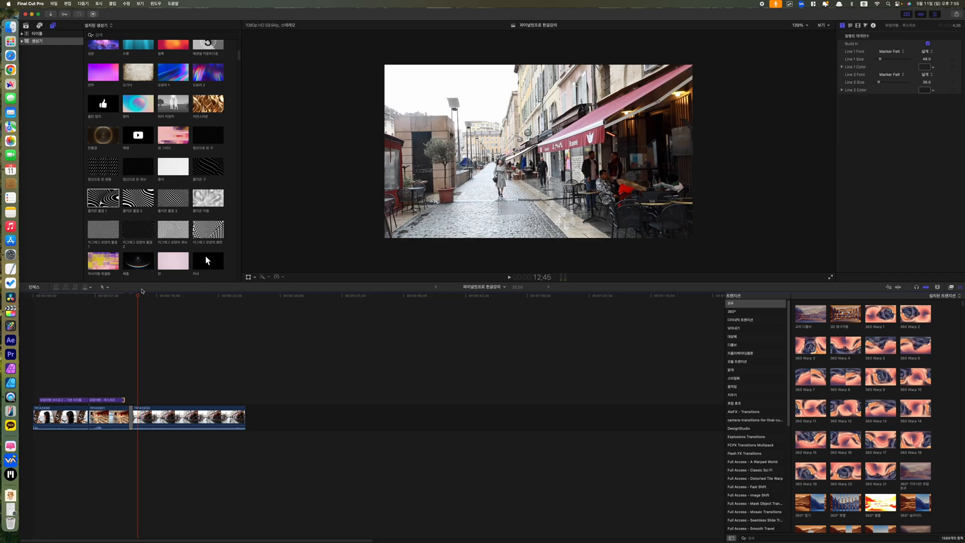
{"action": "left_click", "coordinate": [132, 296]}
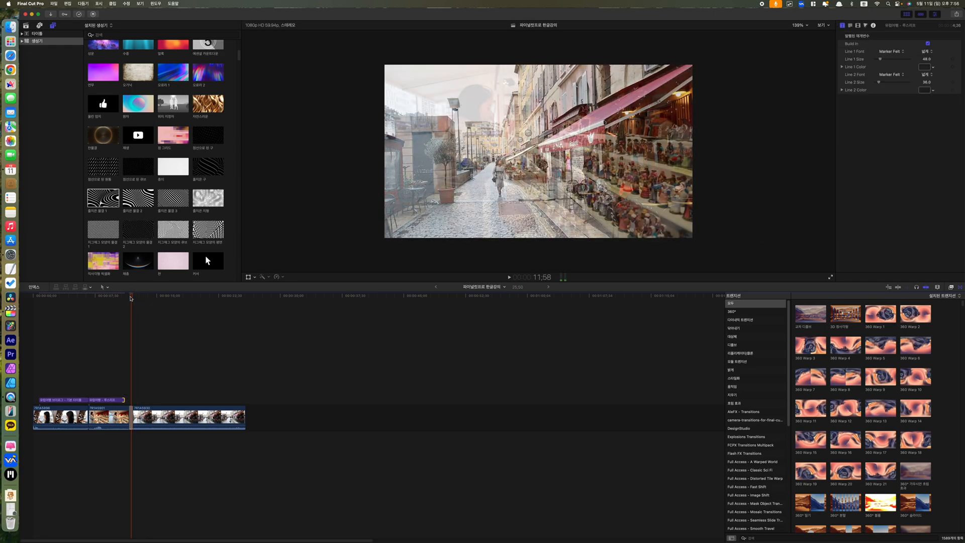
{"action": "key", "text": "space"}
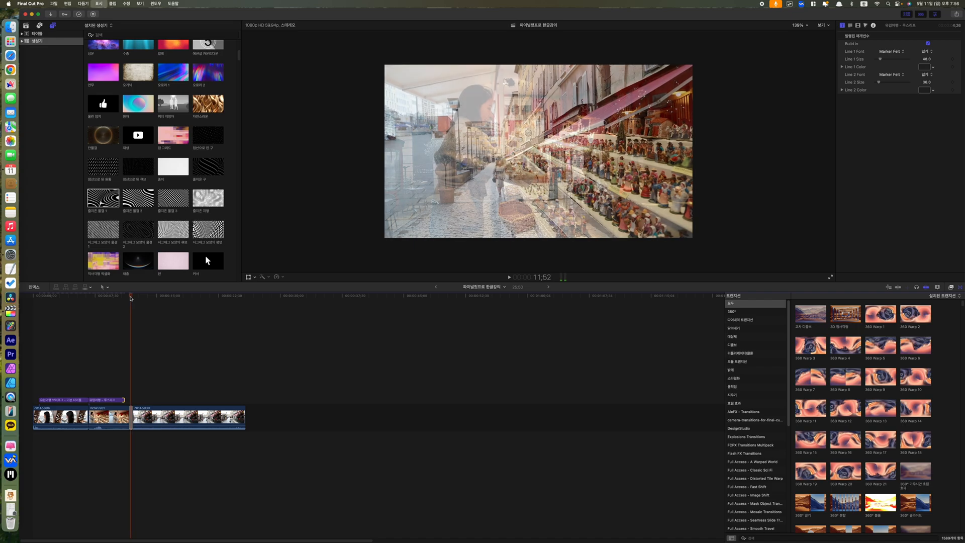
{"action": "key", "text": "space"}
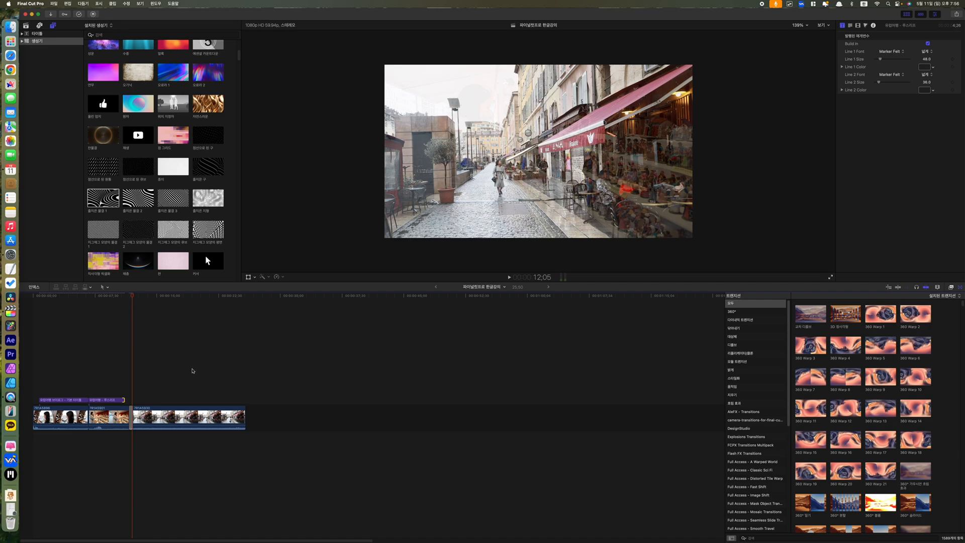
Delete both titles above the storyline and the cross dissolve between the second and third clips
{"action": "left_click_drag", "start_coordinate": [66, 369], "coordinate": [128, 401]}
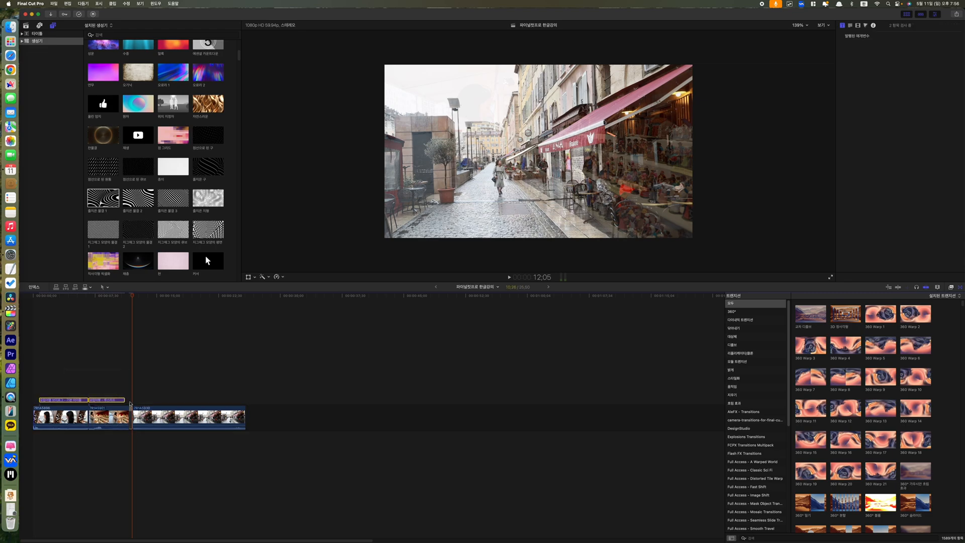
{"action": "key", "text": "Delete"}
{"action": "left_click", "coordinate": [128, 419]}
{"action": "left_click", "coordinate": [131, 419]}
{"action": "key", "text": "Delete"}
Extend the second clip's end to the limit of its source media, 5;43 long, and advance the playhead by 3;25
{"action": "left_click_drag", "start_coordinate": [185, 426], "coordinate": [135, 419]}
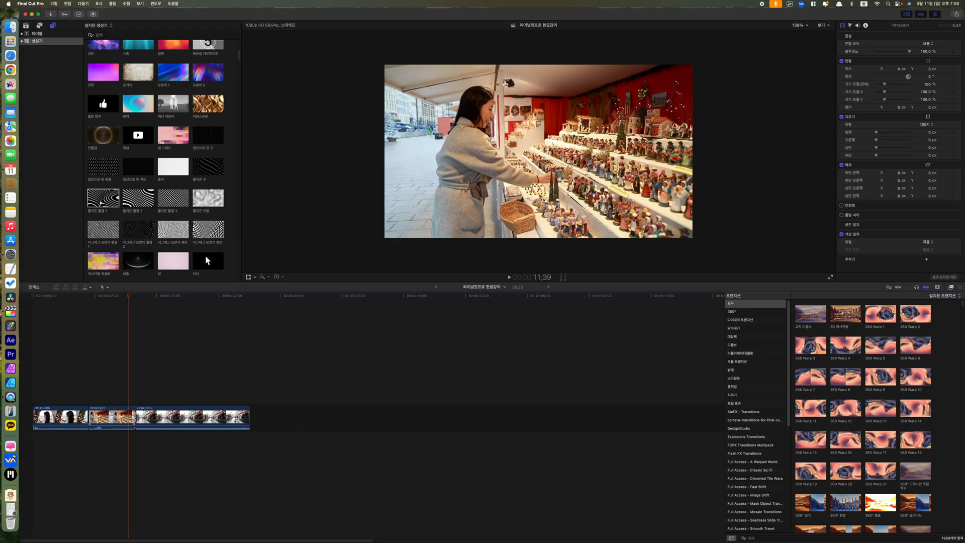
{"action": "key", "text": "plus"}
{"action": "type", "text": "325"}
{"action": "key", "text": "Return"}
{"action": "left_click", "coordinate": [130, 411]}
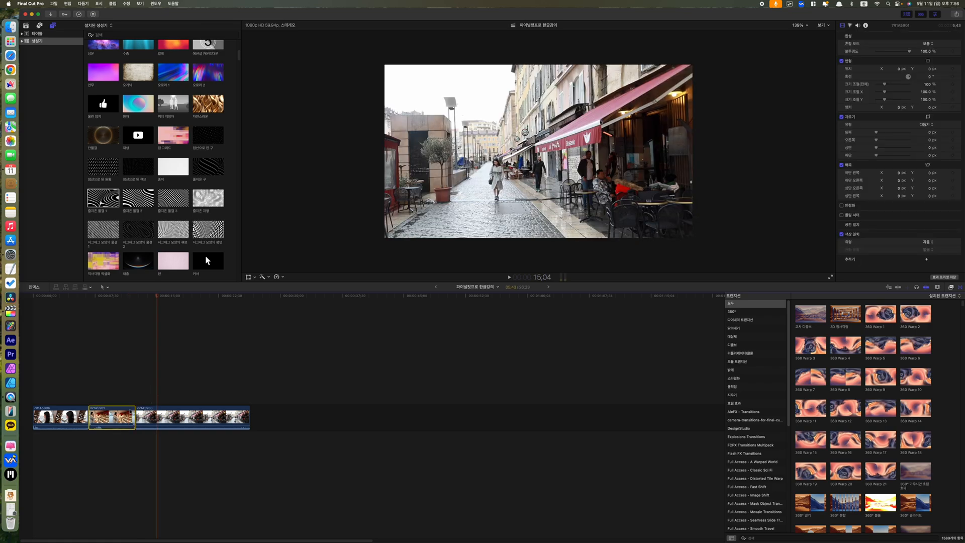
Extend the third clip's start back to the beginning of its source media, making the clip 18;35 long
{"action": "key", "text": "super+equal"}
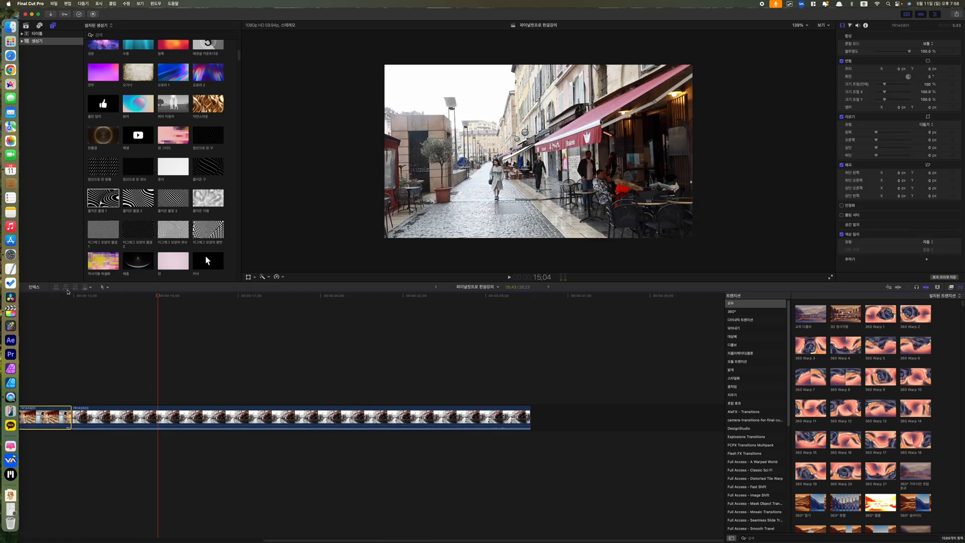
{"action": "left_click_drag", "start_coordinate": [68, 293], "coordinate": [442, 324]}
{"action": "left_click", "coordinate": [443, 418]}
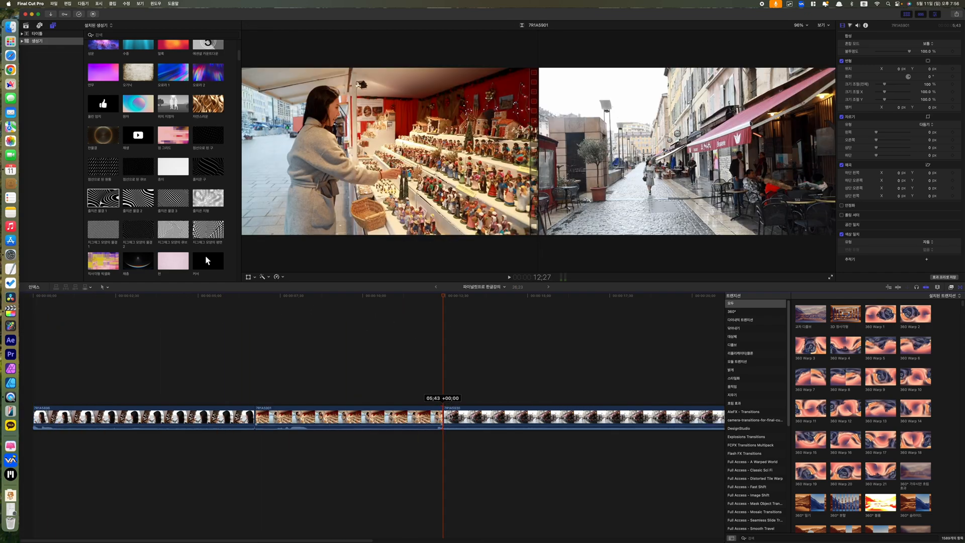
{"action": "left_click", "coordinate": [443, 418]}
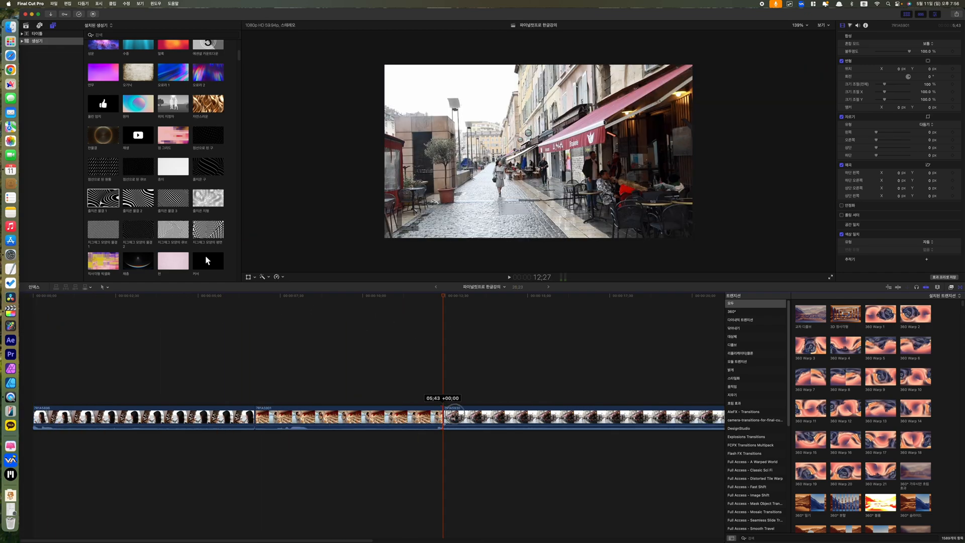
{"action": "left_click", "coordinate": [441, 417]}
{"action": "left_click", "coordinate": [445, 419]}
{"action": "left_click_drag", "start_coordinate": [446, 418], "coordinate": [211, 416]}
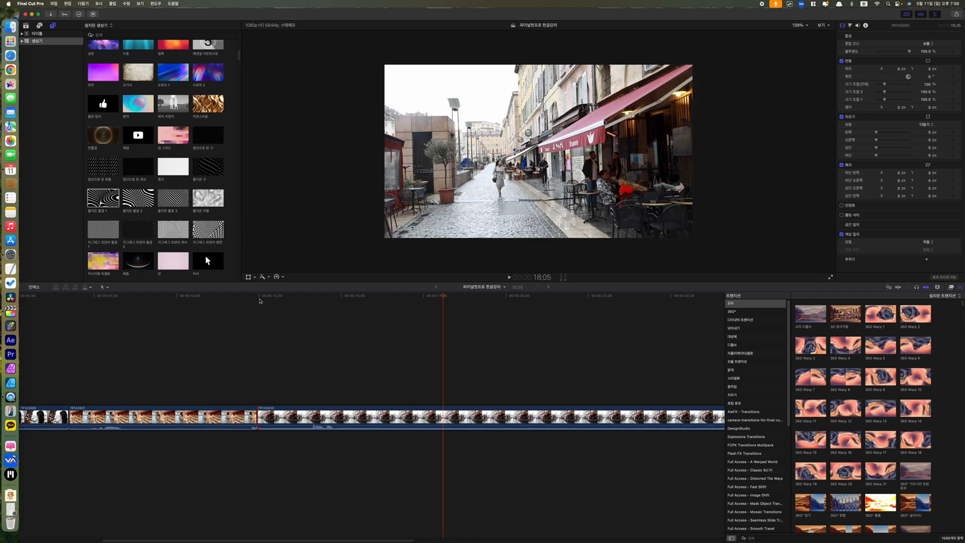
Check the cut between the second and third clips, try to add 교차 디졸브 there, and cancel creating the transition
{"action": "mouse_move", "coordinate": [259, 297]}
{"action": "left_mouse_down"}
{"action": "mouse_move", "coordinate": [224, 296]}
{"action": "mouse_move", "coordinate": [249, 296]}
{"action": "left_mouse_up"}
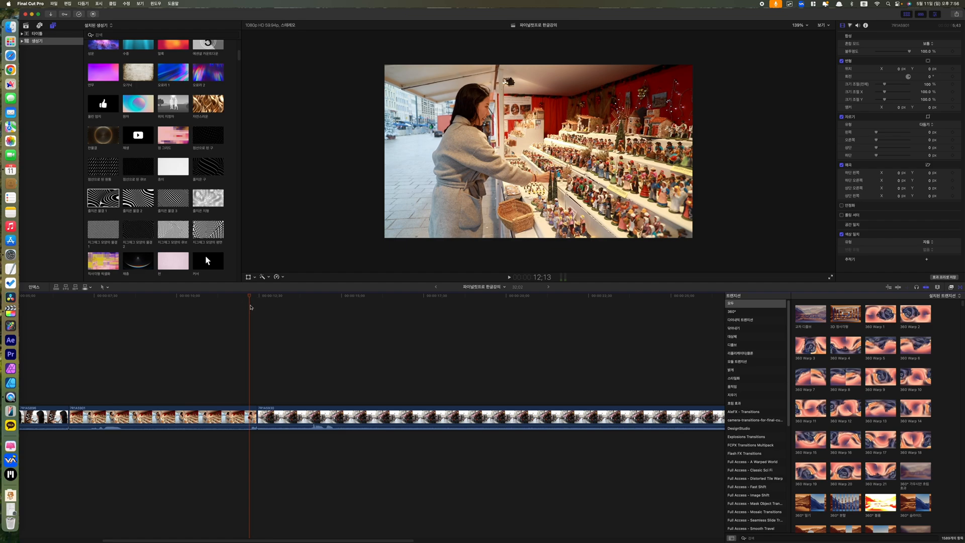
{"action": "left_click", "coordinate": [256, 296]}
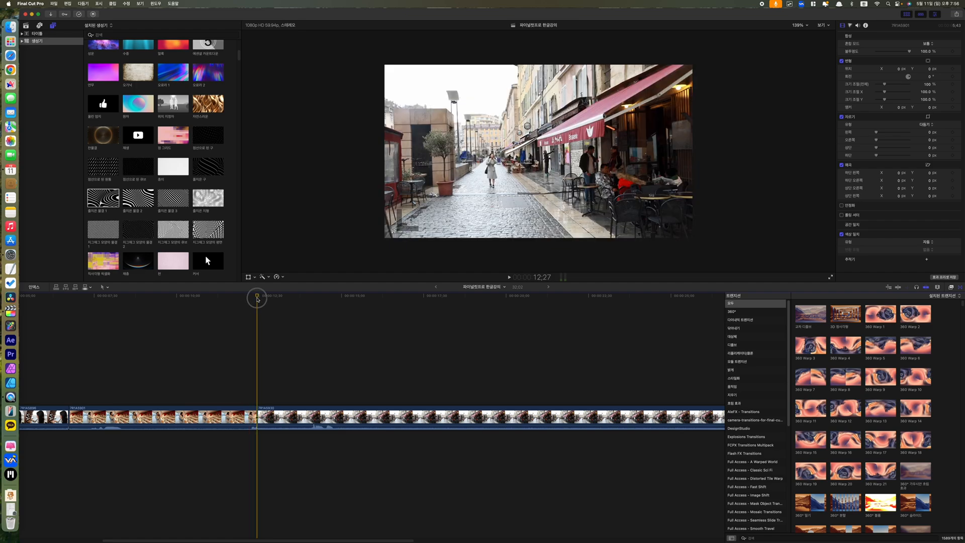
{"action": "left_click_drag", "start_coordinate": [256, 296], "coordinate": [247, 296]}
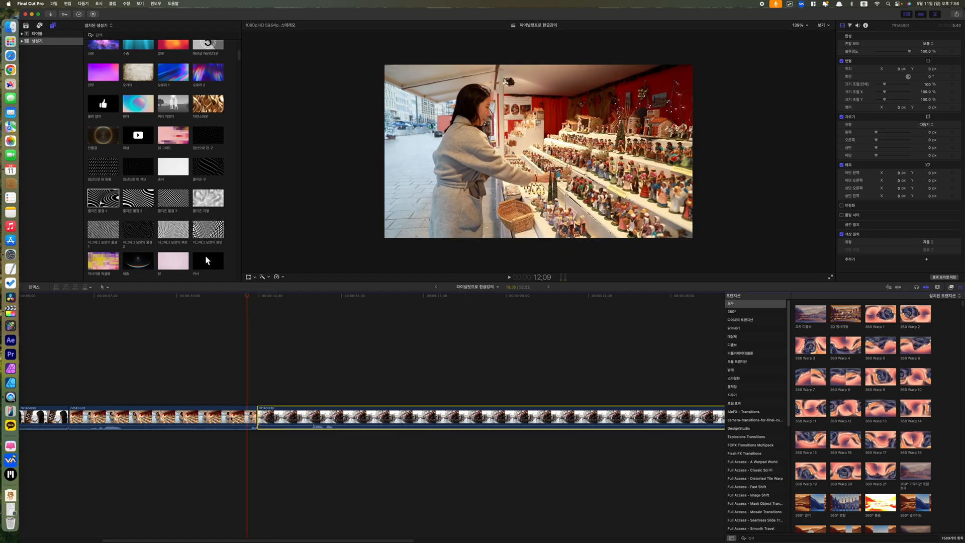
{"action": "left_click", "coordinate": [211, 416]}
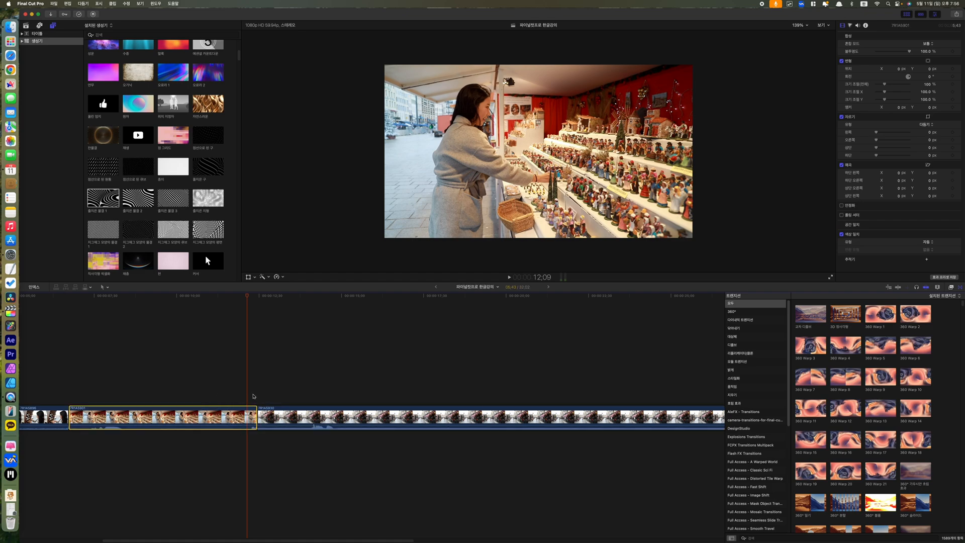
{"action": "left_click", "coordinate": [272, 409]}
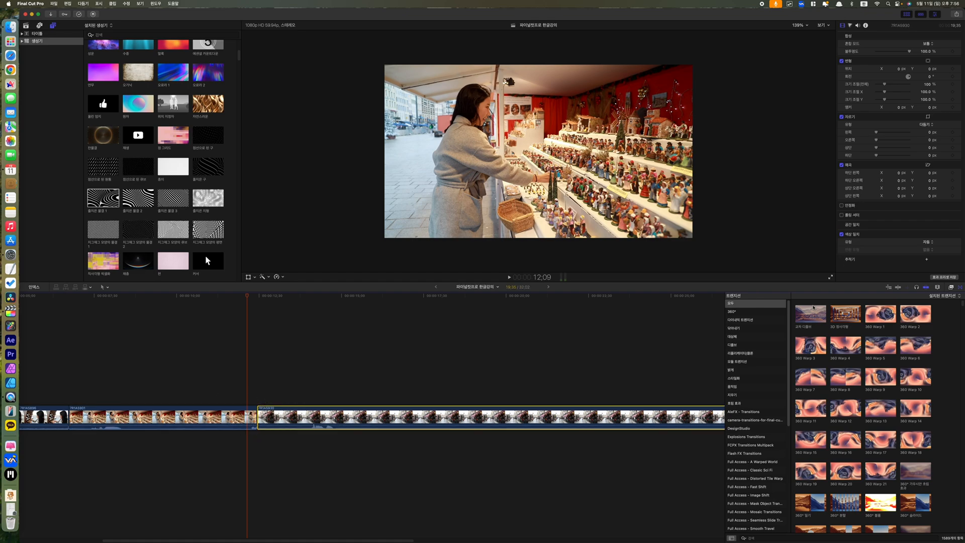
{"action": "left_click_drag", "start_coordinate": [814, 307], "coordinate": [264, 413]}
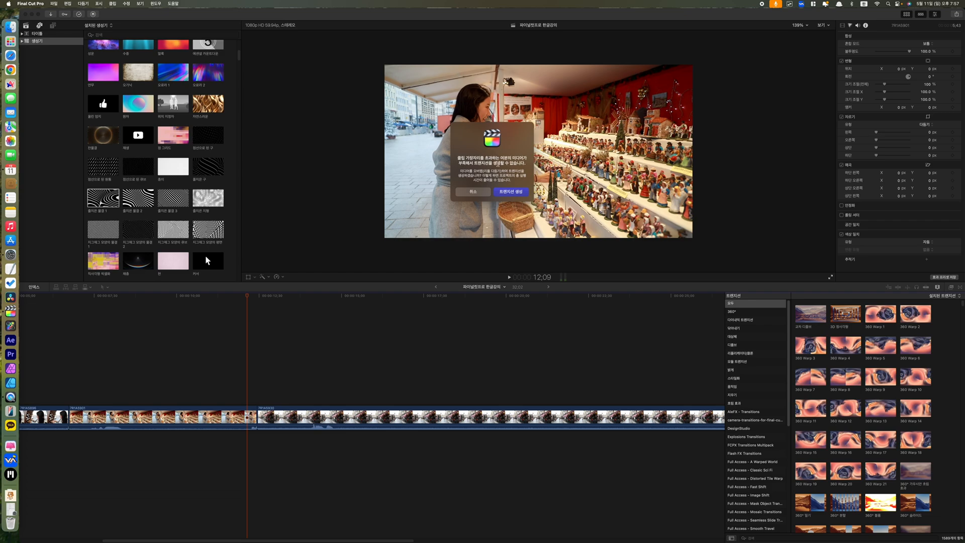
{"action": "left_click", "coordinate": [475, 192]}
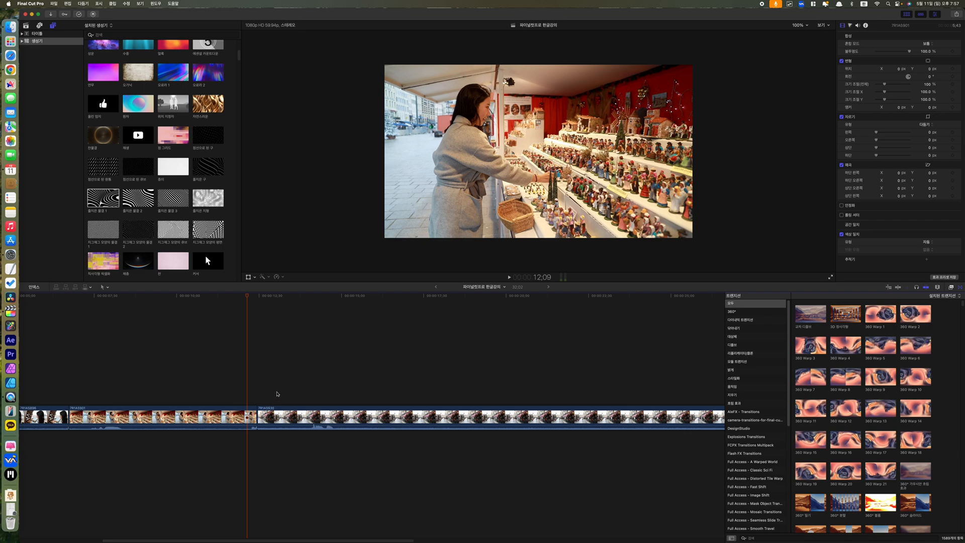
Lift the third clip above the storyline so it overlaps the second clip's end, and return it directly after the second clip
{"action": "left_click_drag", "start_coordinate": [283, 423], "coordinate": [265, 391]}
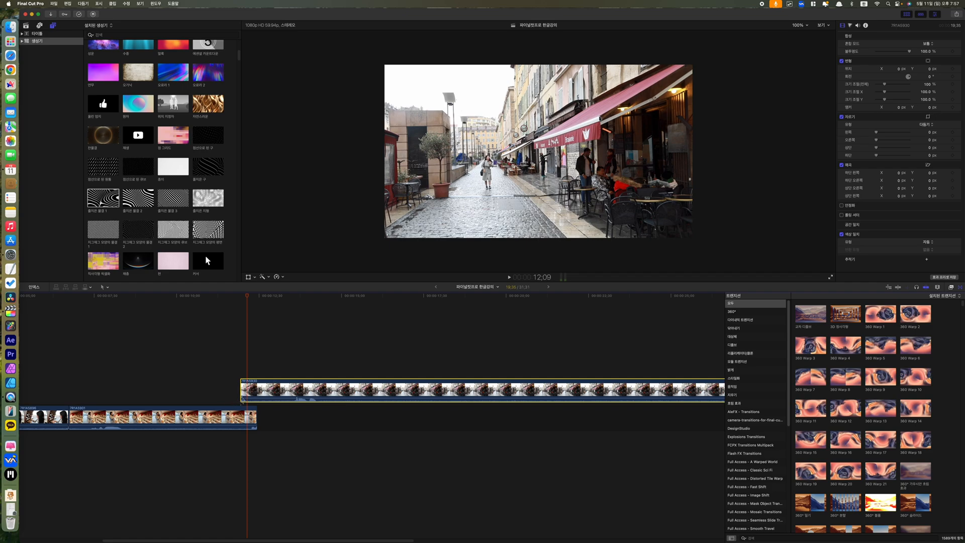
{"action": "left_click_drag", "start_coordinate": [282, 391], "coordinate": [304, 420]}
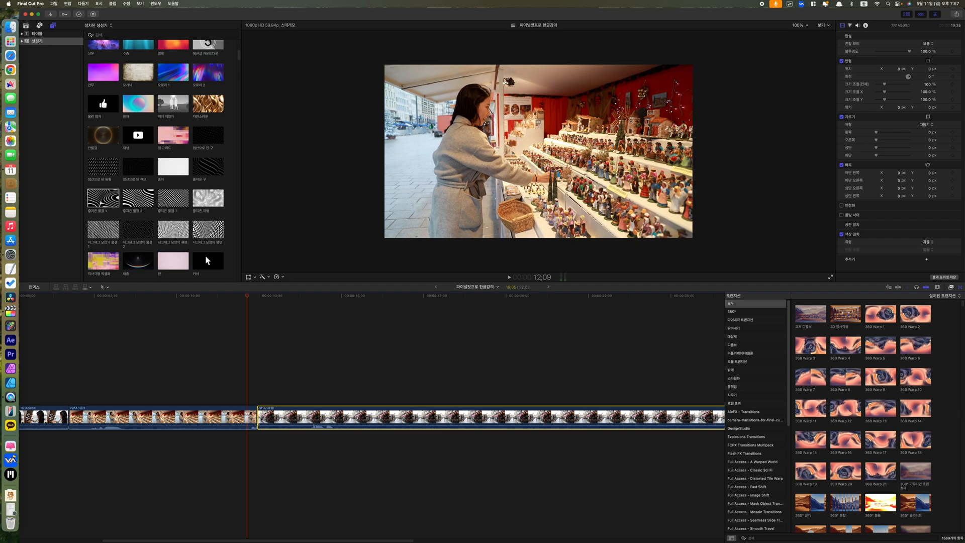
{"action": "left_click", "coordinate": [257, 418]}
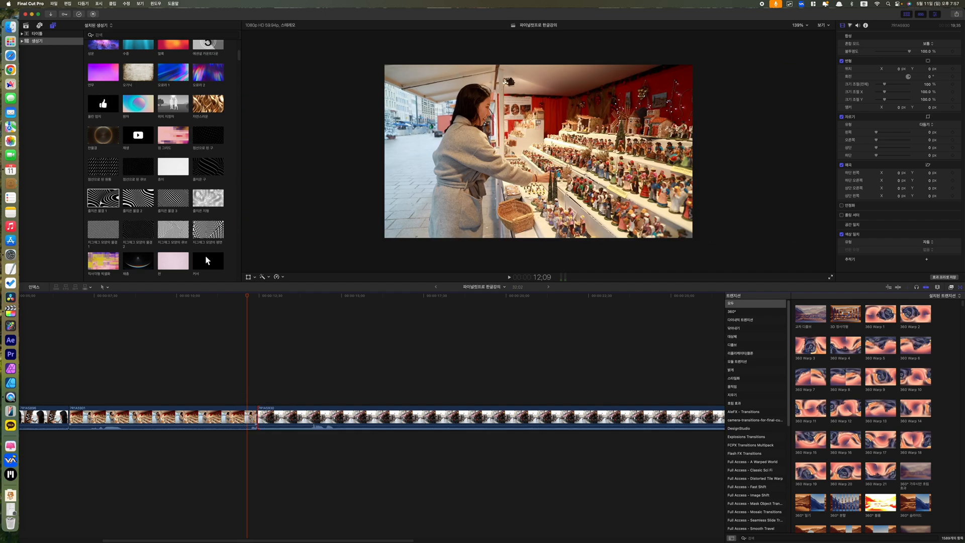
{"action": "left_click", "coordinate": [255, 418]}
Overwrite the third clip onto the main storyline overlapping the second clip's end, and add 교차 디졸브 at their cut
{"action": "left_click_drag", "start_coordinate": [279, 417], "coordinate": [262, 390]}
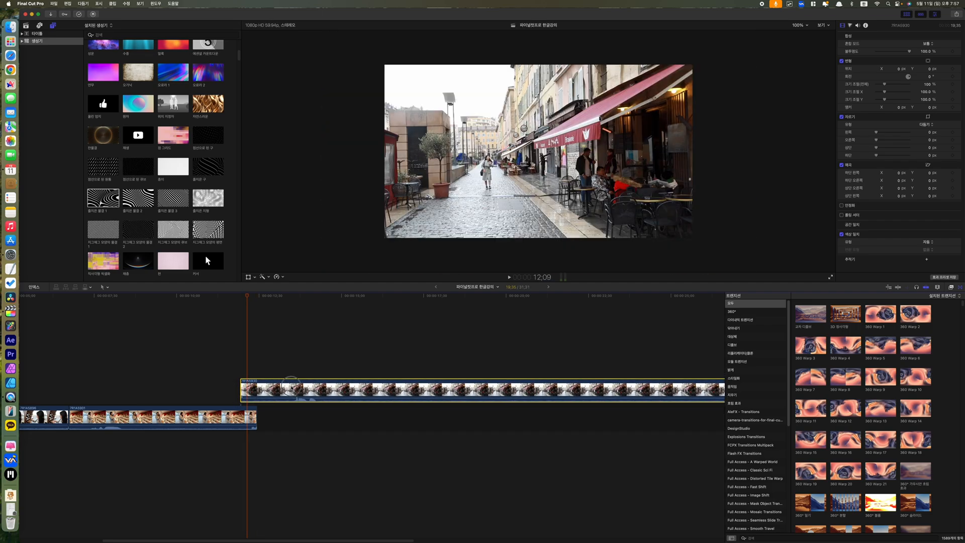
{"action": "key", "text": "alt+super+Down"}
{"action": "left_click_drag", "start_coordinate": [256, 417], "coordinate": [263, 416]}
{"action": "left_click_drag", "start_coordinate": [811, 319], "coordinate": [263, 416]}
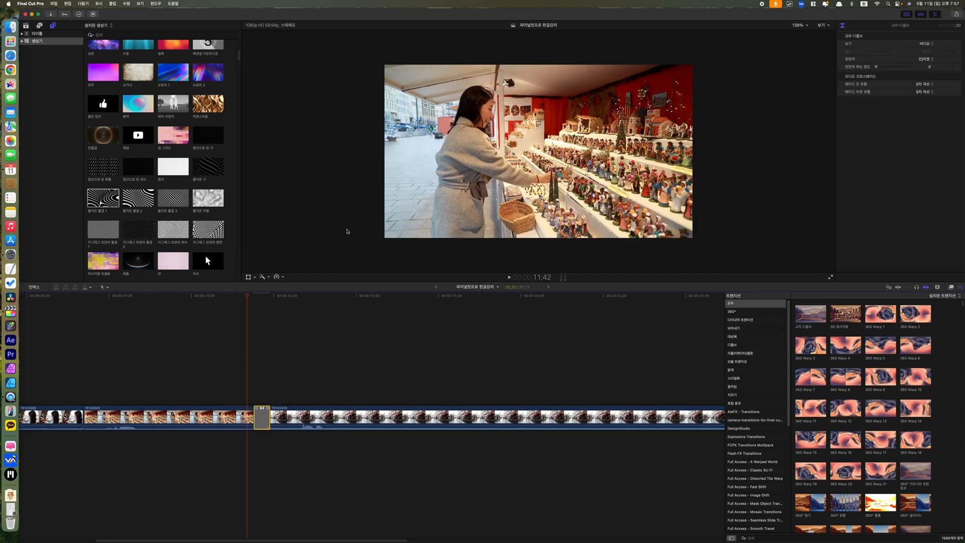
Place the playhead before the new dissolve, and examine the clips' overlapping media in the precision editor before closing it
{"action": "left_click_drag", "start_coordinate": [247, 302], "coordinate": [226, 313]}
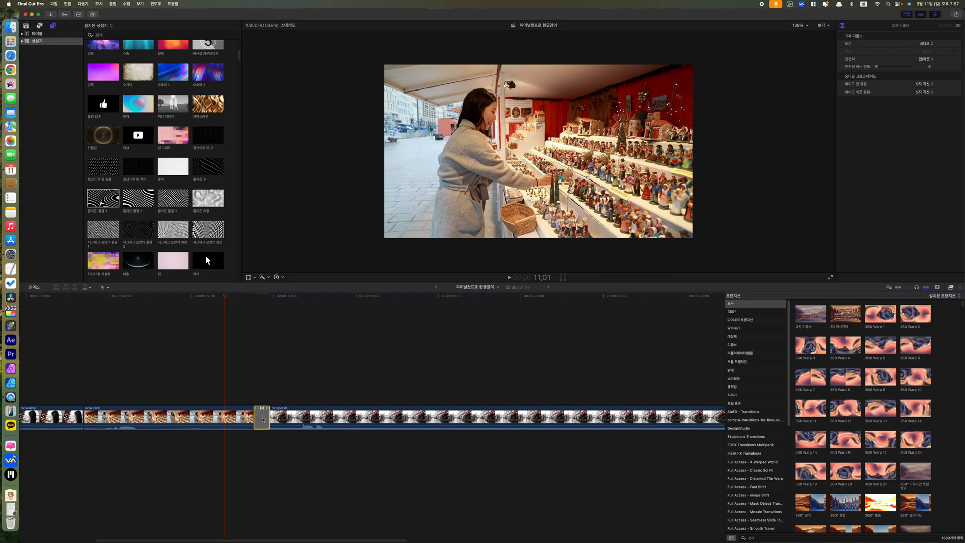
{"action": "left_click_drag", "start_coordinate": [262, 419], "coordinate": [264, 451]}
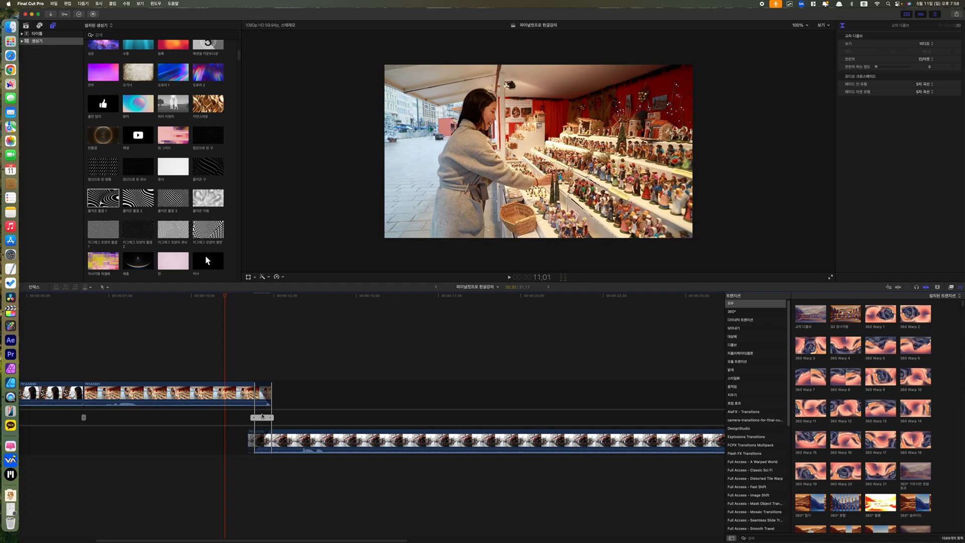
{"action": "double_click", "coordinate": [262, 418]}
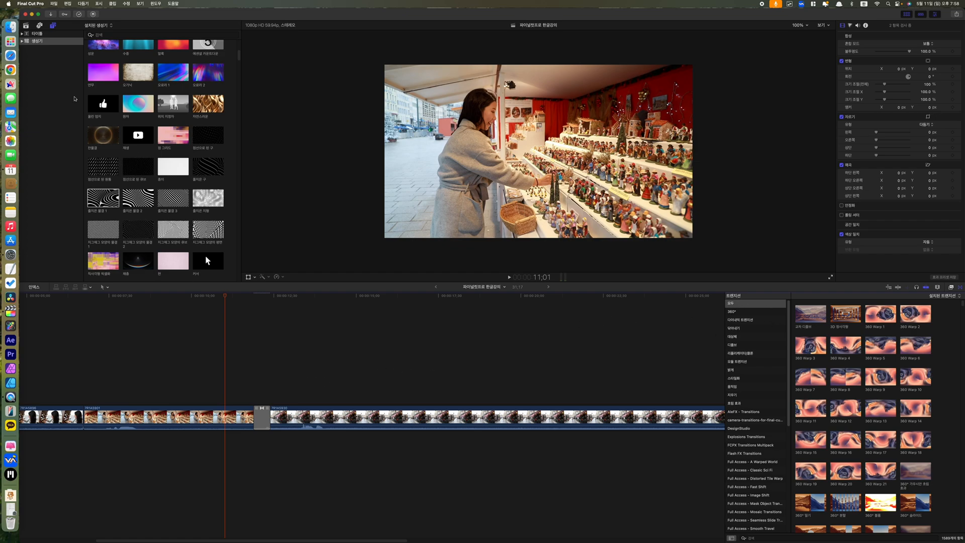
Connect media clips 7R1A5915 and 7R1A5924 above the third clip, trimming the first to 4;21 and placing the second directly after it
{"action": "left_click", "coordinate": [25, 25]}
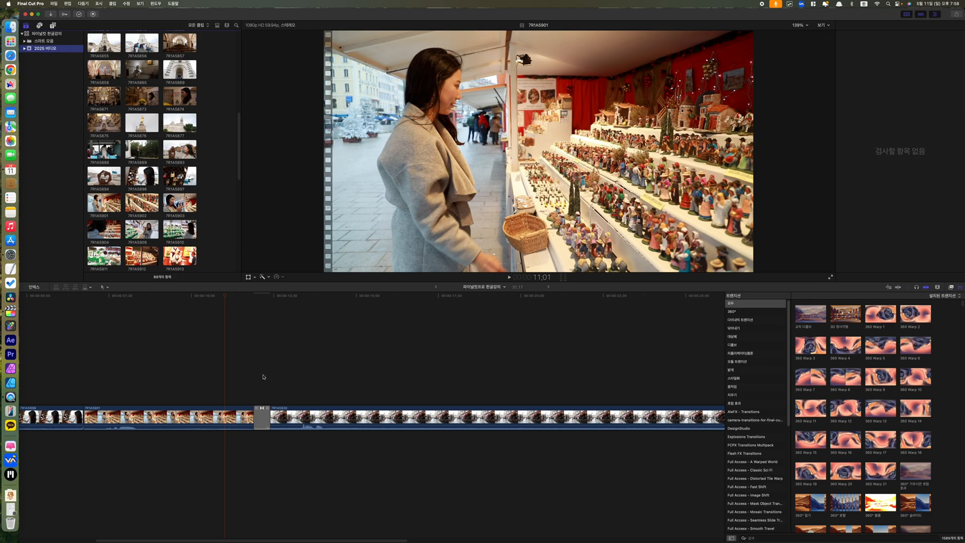
{"action": "left_click", "coordinate": [143, 186]}
{"action": "scroll", "coordinate": [142, 186], "scroll_direction": "down", "scroll_amount": 5}
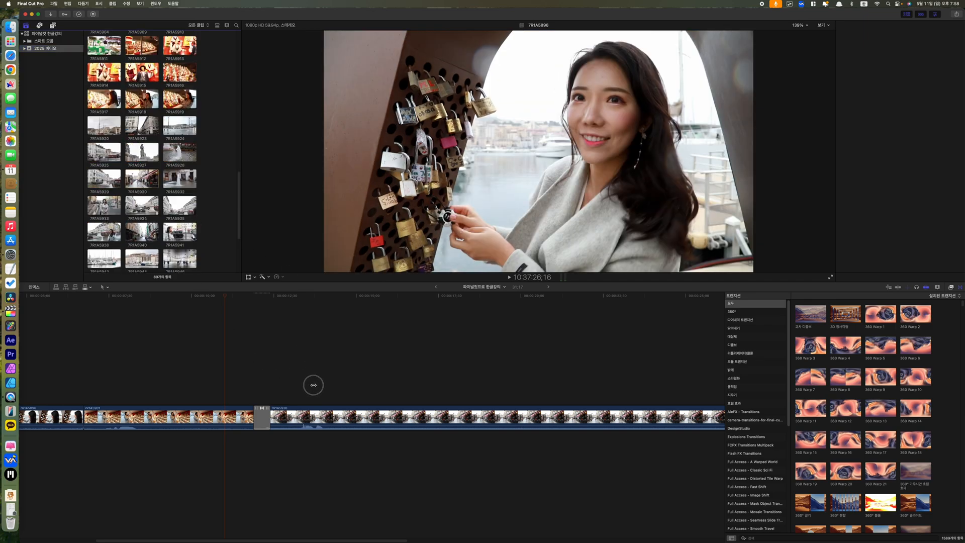
{"action": "left_click_drag", "start_coordinate": [179, 148], "coordinate": [352, 390]}
{"action": "left_click_drag", "start_coordinate": [179, 202], "coordinate": [579, 390]}
{"action": "left_click_drag", "start_coordinate": [518, 390], "coordinate": [469, 390]}
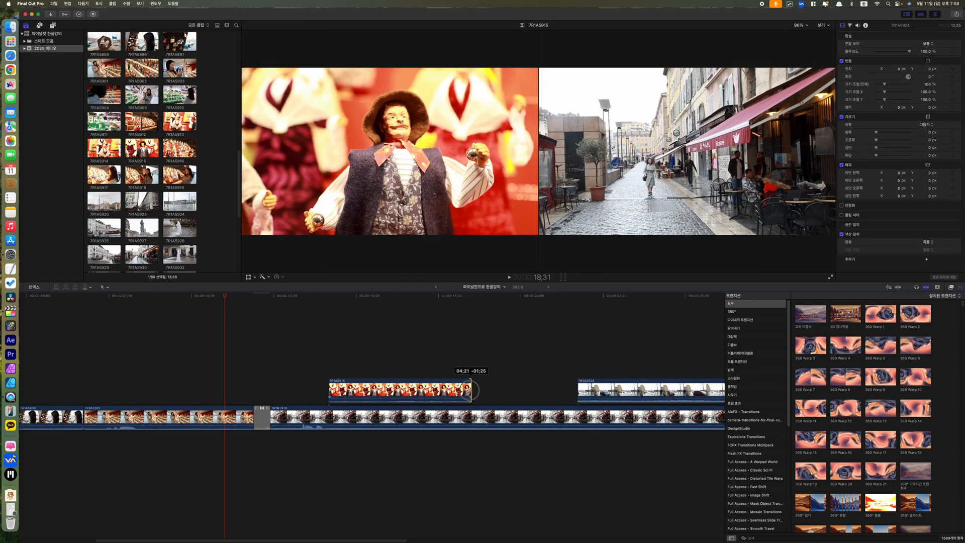
{"action": "left_click_drag", "start_coordinate": [600, 392], "coordinate": [504, 391]}
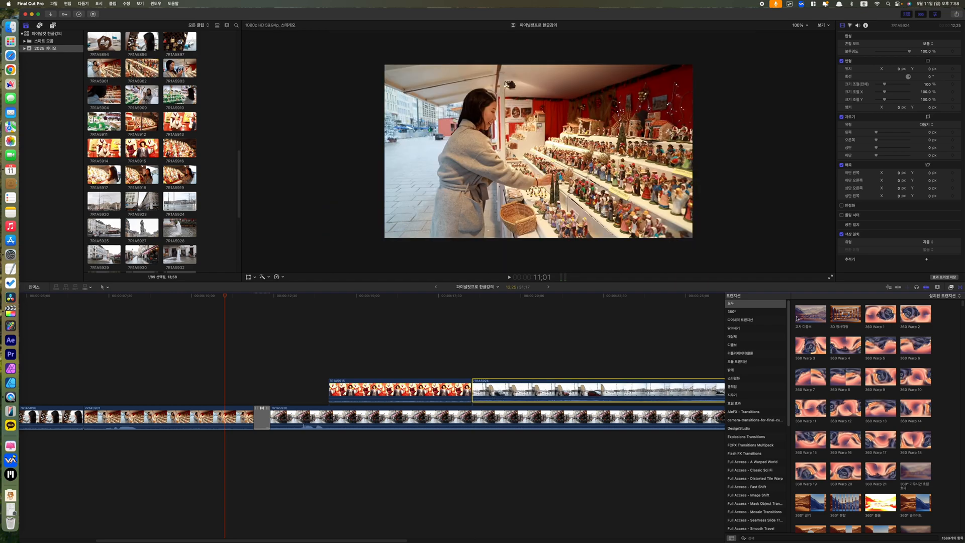
Add 교차 디졸브 between the two connected clips, move the resulting storyline earlier as one unit, and delete it
{"action": "left_click_drag", "start_coordinate": [799, 316], "coordinate": [475, 394]}
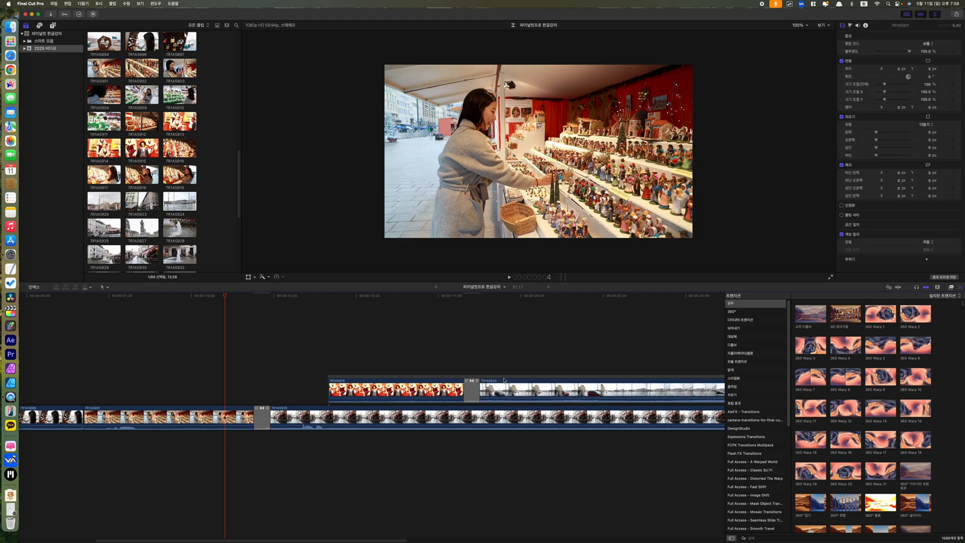
{"action": "left_click_drag", "start_coordinate": [416, 378], "coordinate": [383, 373]}
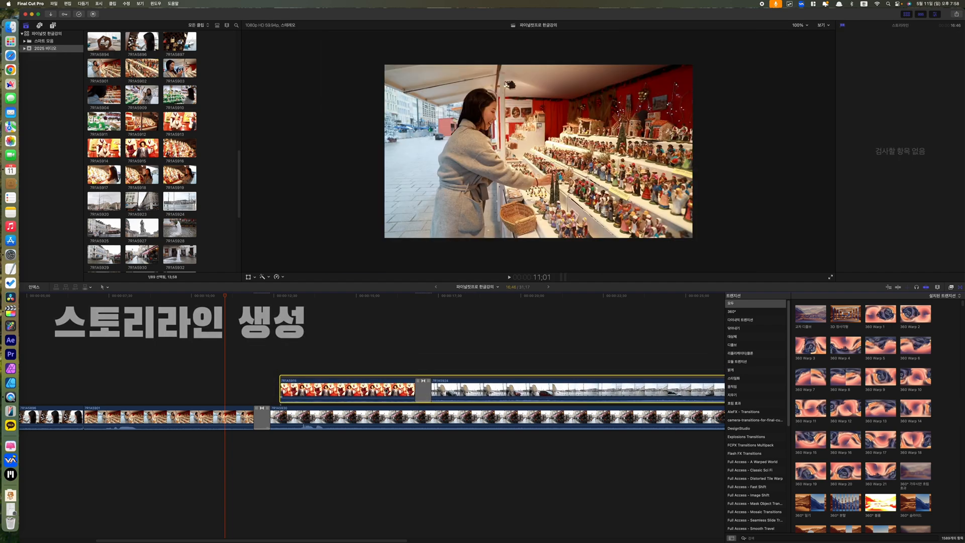
{"action": "key", "text": "super+minus"}
{"action": "key", "text": "Delete"}
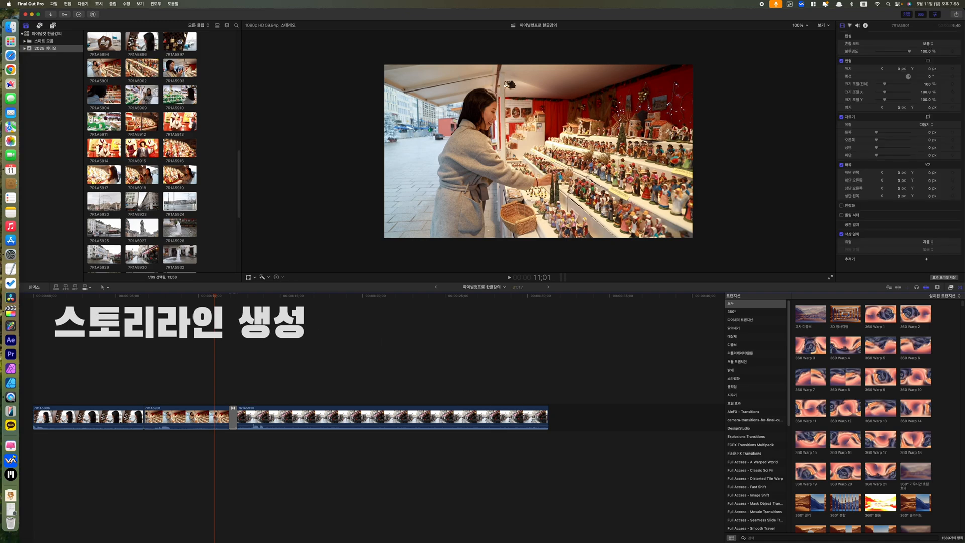
Connect media clip 7R1A5920 above the third clip and trim its end so it is about 5;18 long
{"action": "left_click_drag", "start_coordinate": [99, 200], "coordinate": [382, 394]}
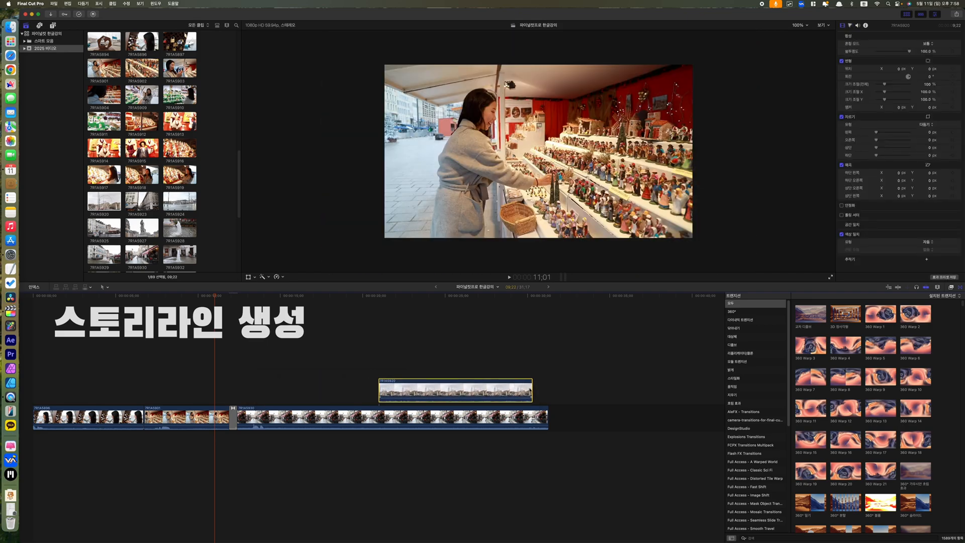
{"action": "left_click_drag", "start_coordinate": [533, 389], "coordinate": [465, 389]}
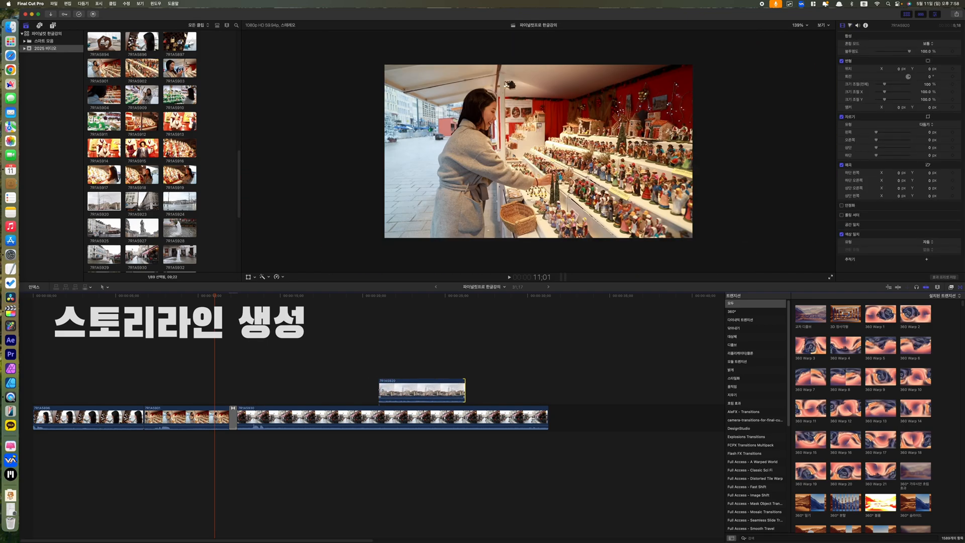
Trim the start of connected clip 7R1A5920 to a length of about 3;04 and connect media clip 7R1A5918 directly before it
{"action": "left_click_drag", "start_coordinate": [380, 390], "coordinate": [416, 389]}
{"action": "left_click", "coordinate": [143, 225]}
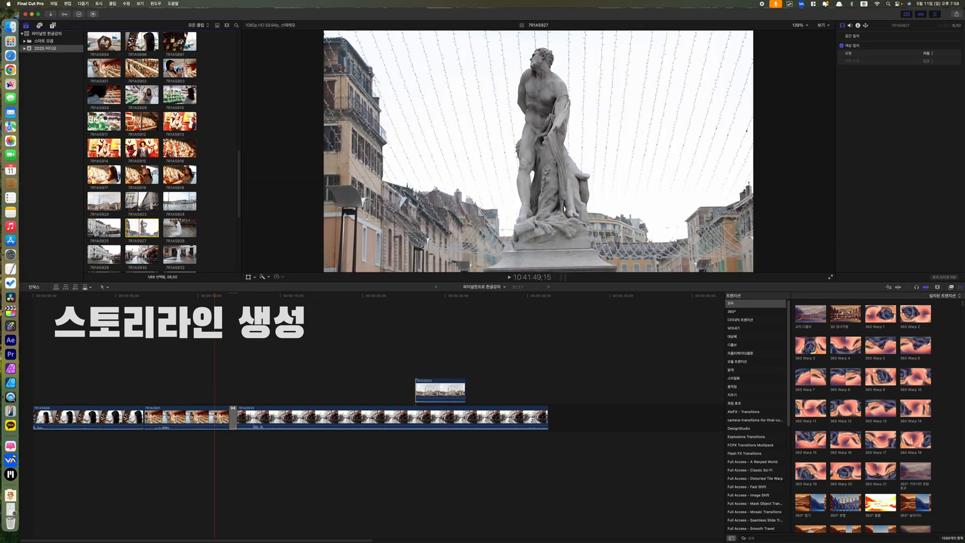
{"action": "left_click", "coordinate": [150, 171]}
{"action": "left_click_drag", "start_coordinate": [177, 190], "coordinate": [386, 365]}
{"action": "left_click_drag", "start_coordinate": [280, 390], "coordinate": [323, 390]}
{"action": "left_click_drag", "start_coordinate": [437, 391], "coordinate": [407, 391]}
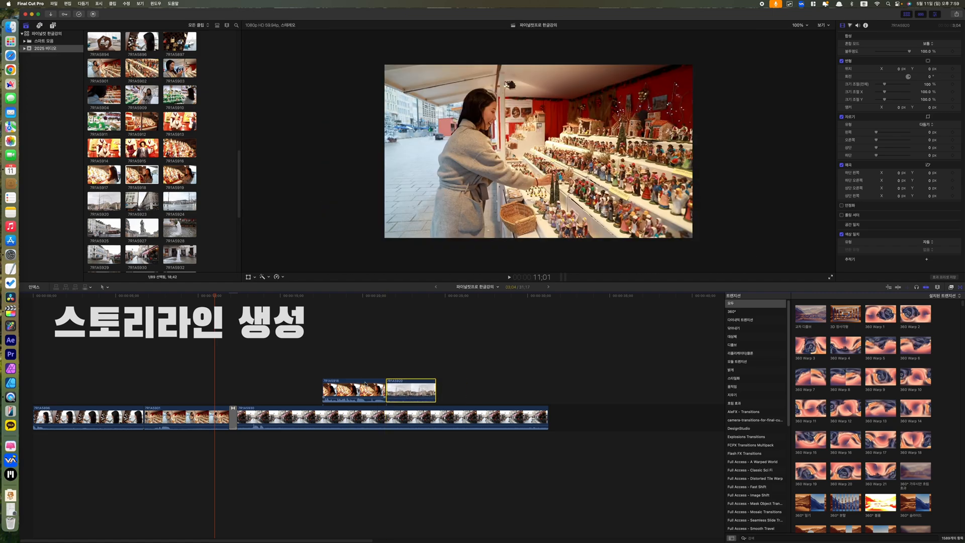
Add 교차 디졸브 to the two adjacent connected clips and move the resulting storyline slightly earlier
{"action": "left_click", "coordinate": [362, 391]}
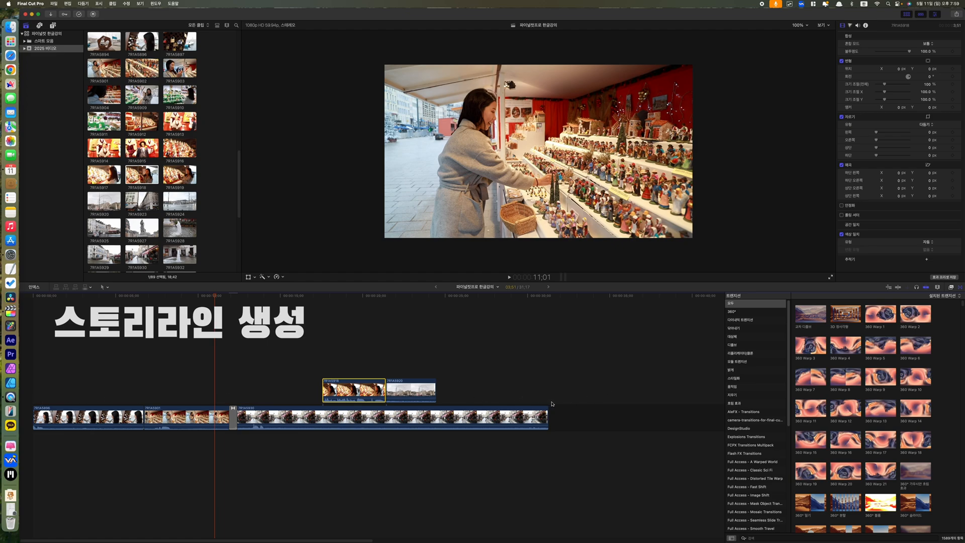
{"action": "left_click", "coordinate": [411, 389]}
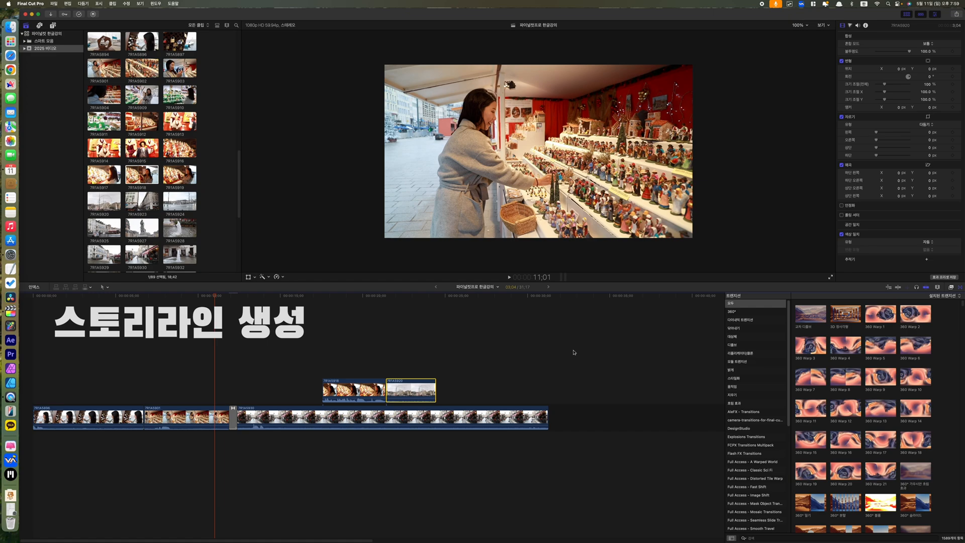
{"action": "left_click_drag", "start_coordinate": [812, 313], "coordinate": [387, 392]}
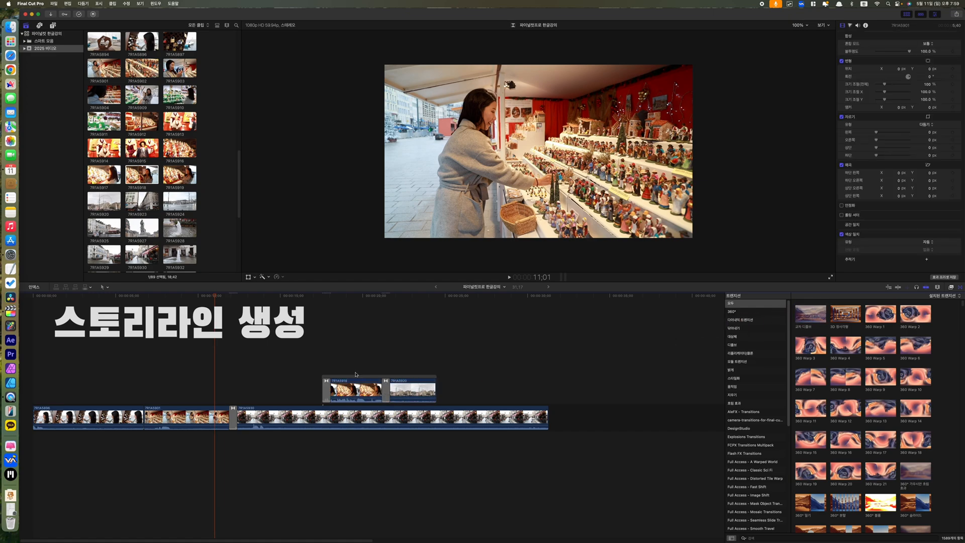
{"action": "left_click", "coordinate": [356, 376]}
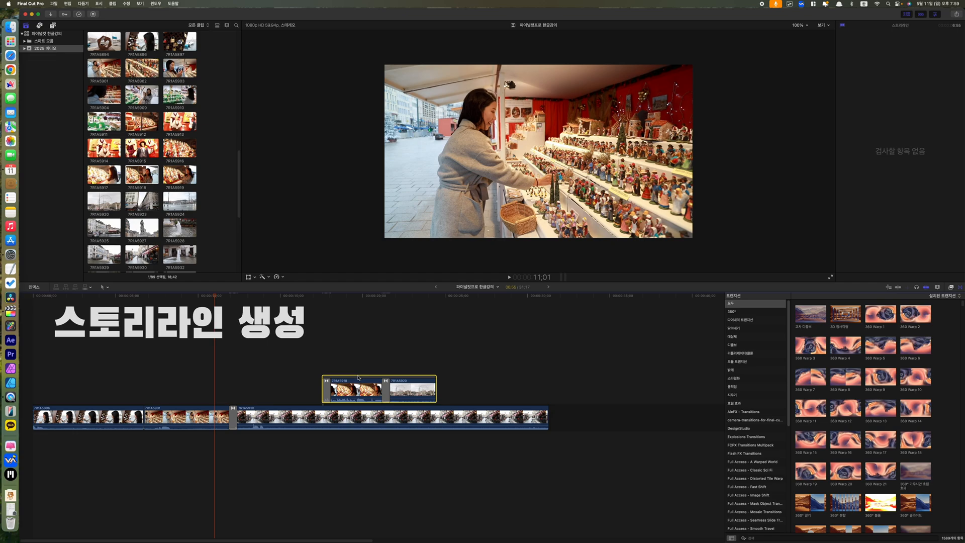
{"action": "mouse_move", "coordinate": [358, 378]}
{"action": "left_mouse_down"}
{"action": "mouse_move", "coordinate": [419, 376]}
{"action": "mouse_move", "coordinate": [318, 374]}
{"action": "mouse_move", "coordinate": [345, 373]}
{"action": "left_mouse_up"}
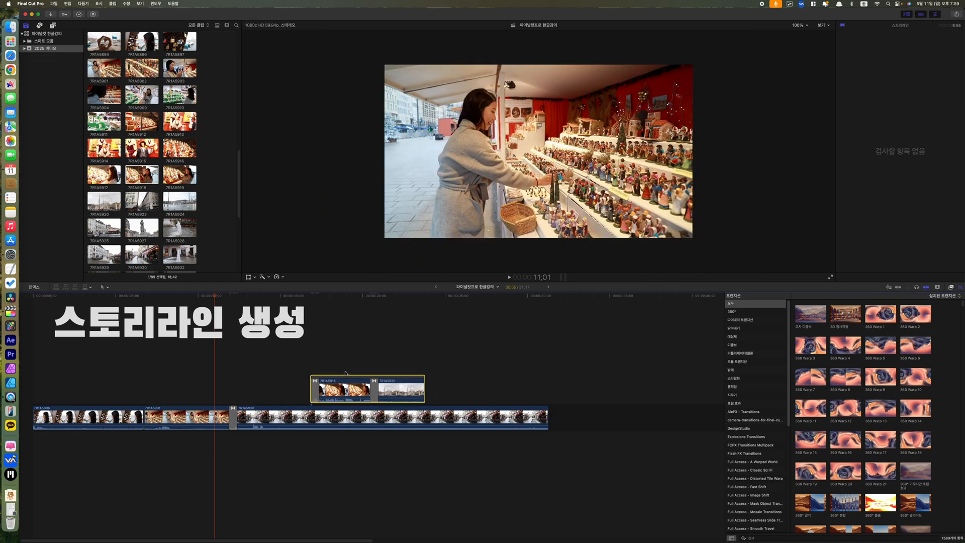
Delete both dissolves from the connected storyline and lift its two clips out as separate connected clips
{"action": "left_click", "coordinate": [315, 396]}
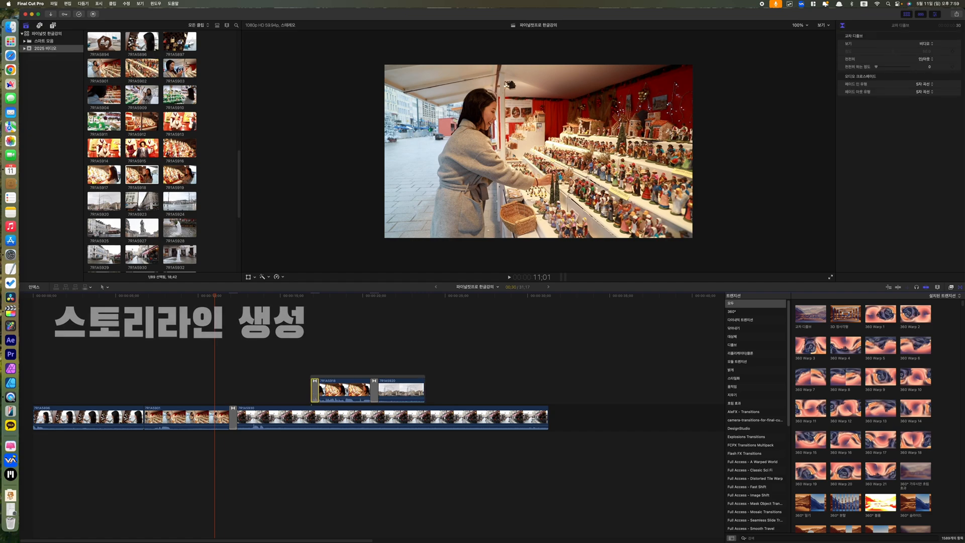
{"action": "key", "text": "Delete"}
{"action": "left_click", "coordinate": [374, 390]}
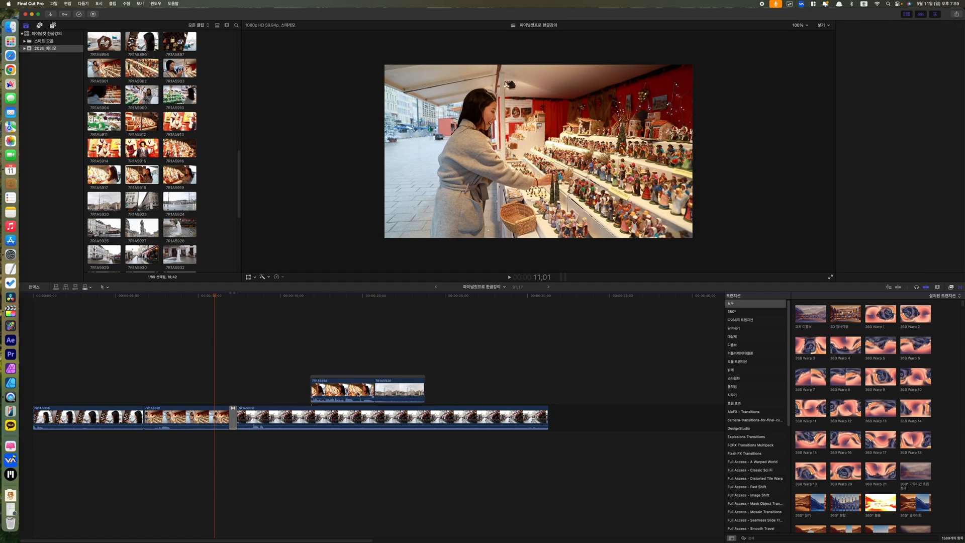
{"action": "left_click_drag", "start_coordinate": [362, 379], "coordinate": [392, 390]}
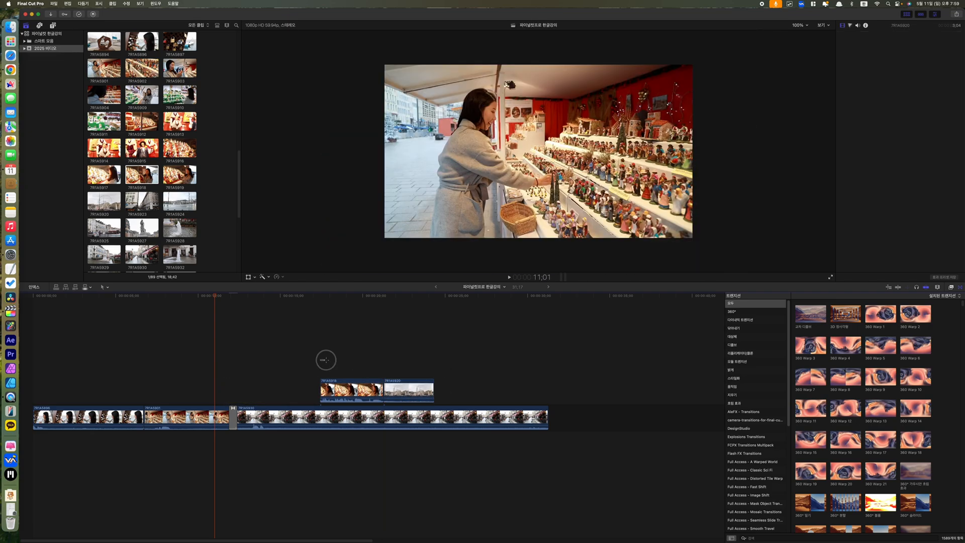
Group the two connected clips with 스토리라인 생성 and add 교차 디졸브 at the cut between them
{"action": "left_click_drag", "start_coordinate": [320, 357], "coordinate": [397, 392]}
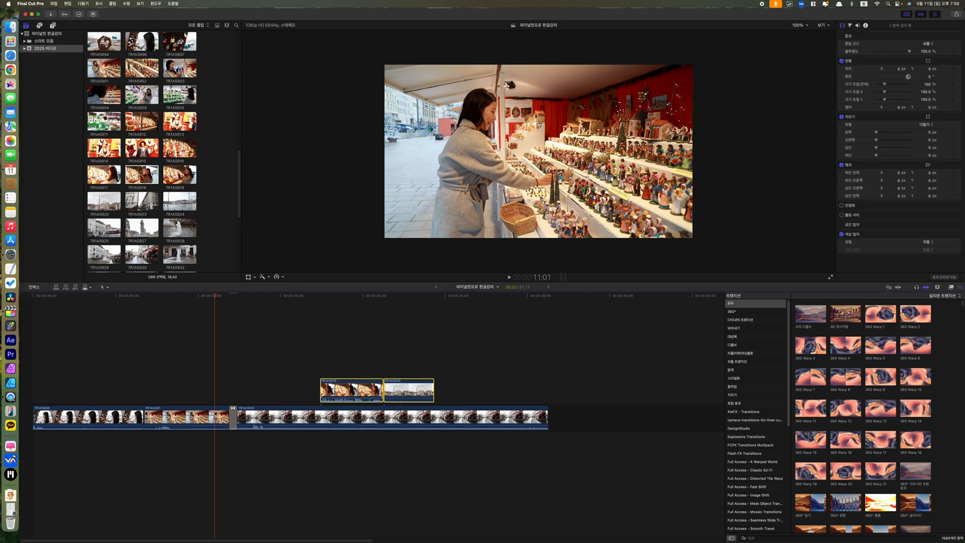
{"action": "right_click", "coordinate": [354, 389]}
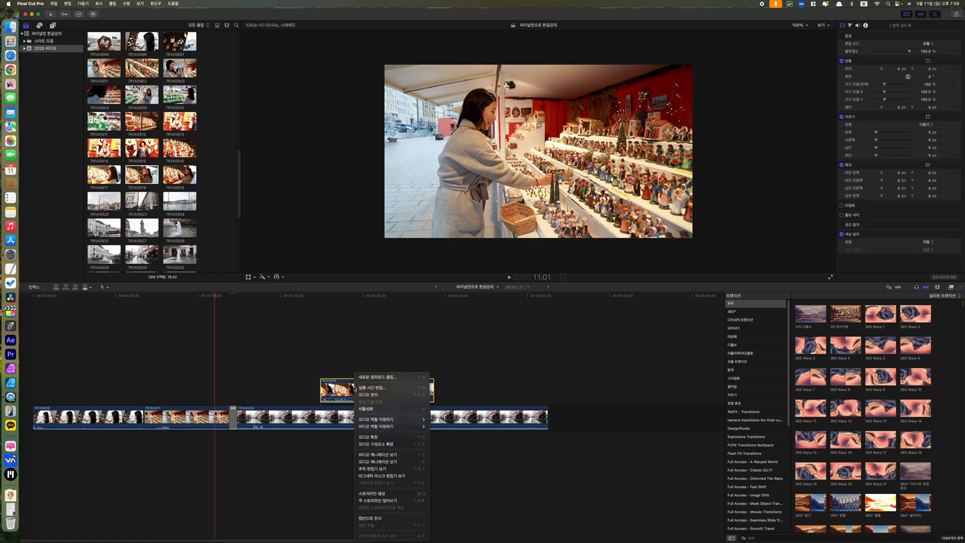
{"action": "left_click", "coordinate": [385, 495]}
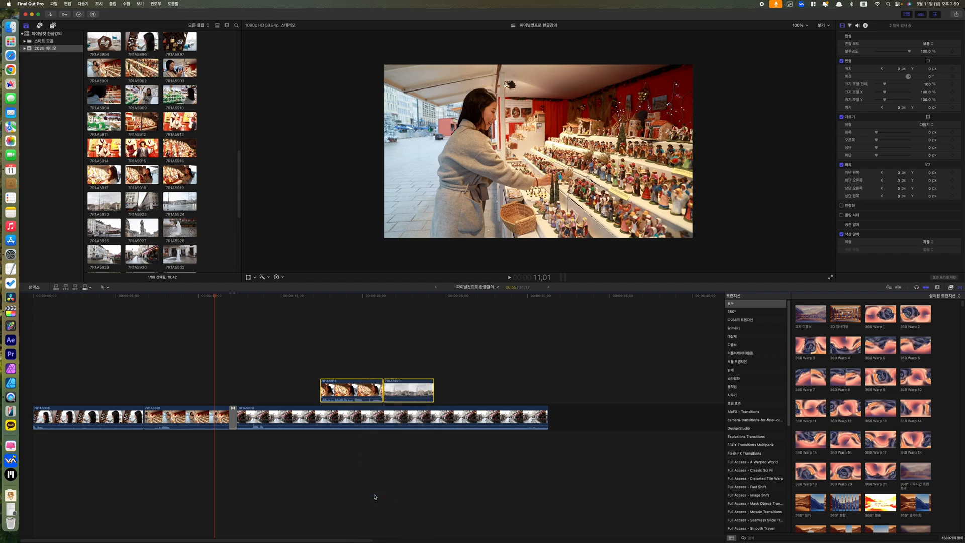
{"action": "left_click", "coordinate": [385, 357]}
{"action": "left_click_drag", "start_coordinate": [810, 313], "coordinate": [383, 389]}
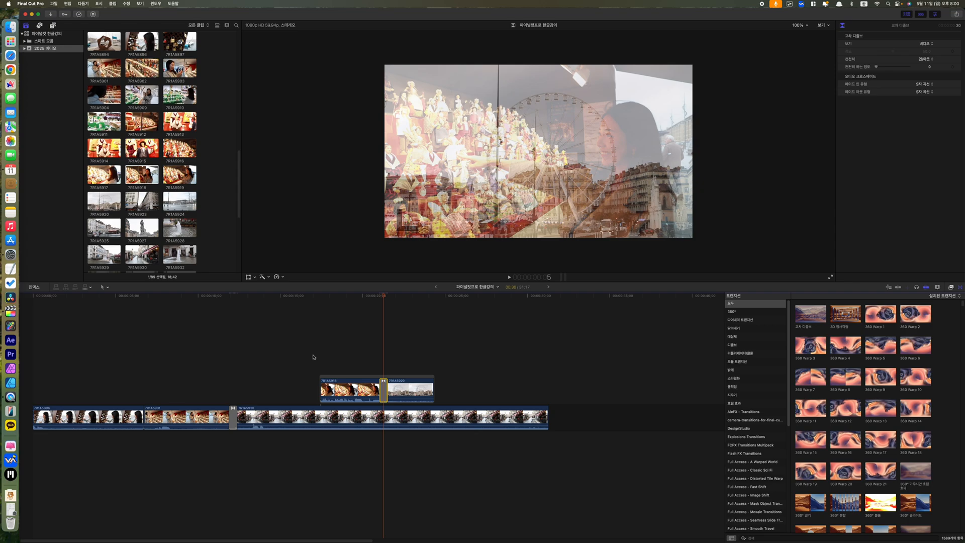
Break up the storyline by pulling its clips out and deleting the leftover dissolve, placing 7R1A5920 directly after 7R1A5918
{"action": "mouse_move", "coordinate": [409, 389]}
{"action": "left_mouse_down"}
{"action": "mouse_move", "coordinate": [350, 381]}
{"action": "mouse_move", "coordinate": [410, 389]}
{"action": "left_mouse_up"}
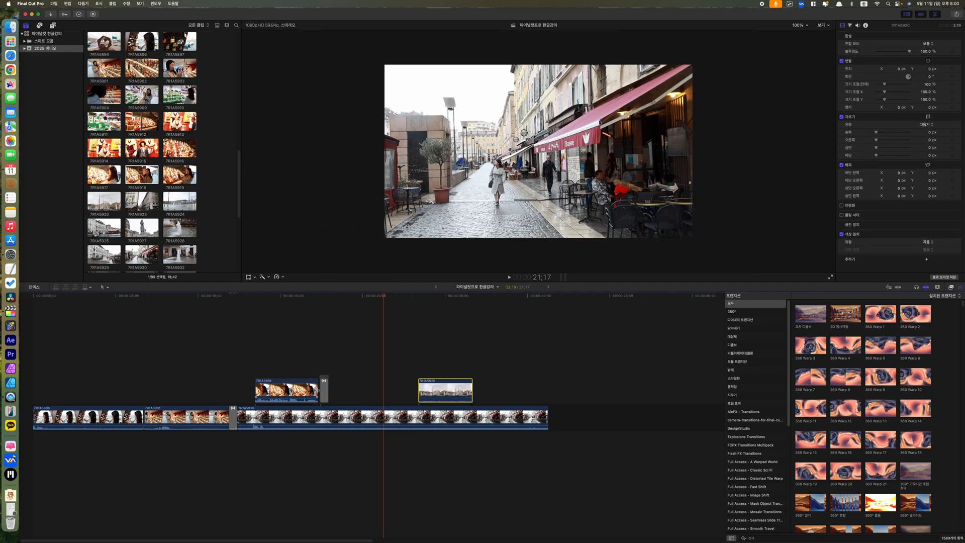
{"action": "left_click", "coordinate": [325, 380]}
{"action": "key", "text": "Delete"}
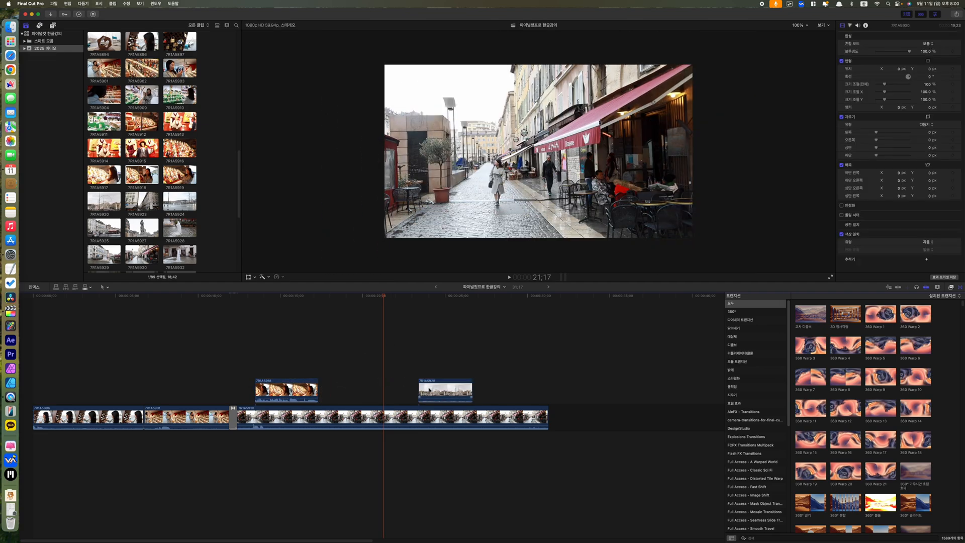
{"action": "left_click_drag", "start_coordinate": [430, 390], "coordinate": [330, 389]}
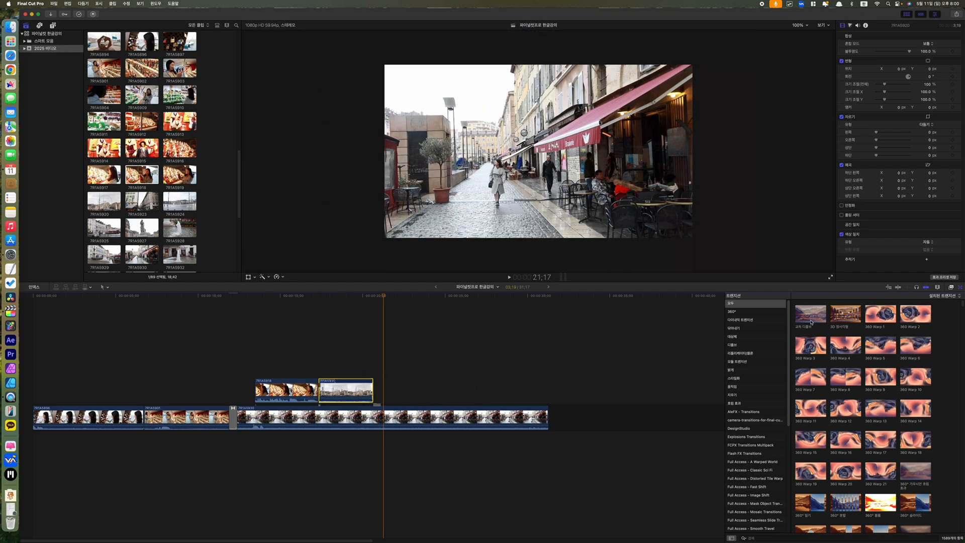
Add 교차 디졸브 to the two ungrouped connected clips and delete only the dissolve at the start of the first clip
{"action": "left_click_drag", "start_coordinate": [811, 322], "coordinate": [319, 395]}
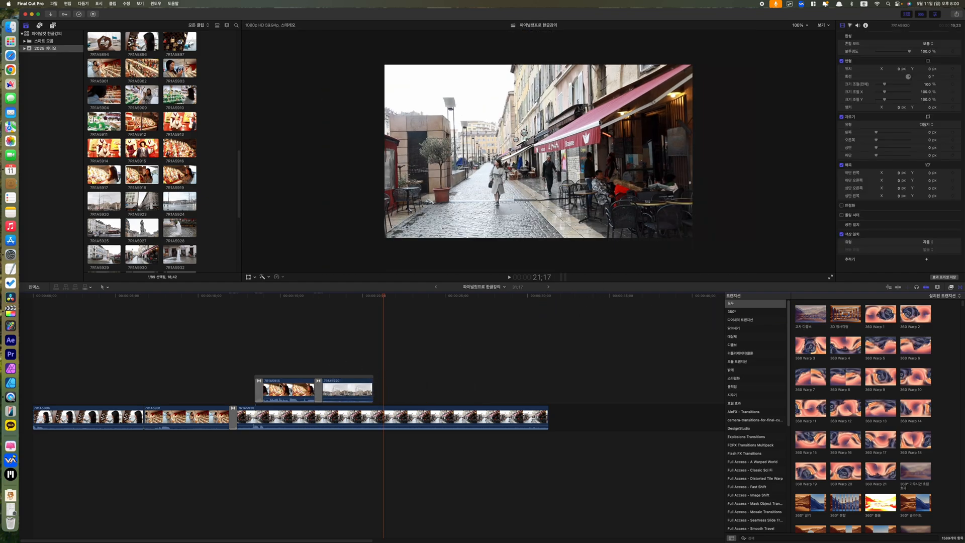
{"action": "left_click", "coordinate": [259, 388]}
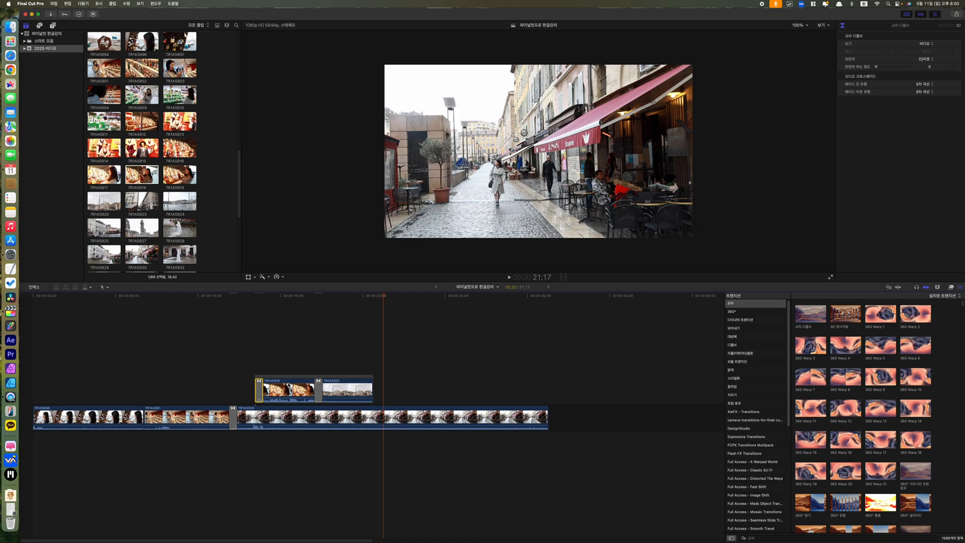
{"action": "left_click", "coordinate": [294, 326]}
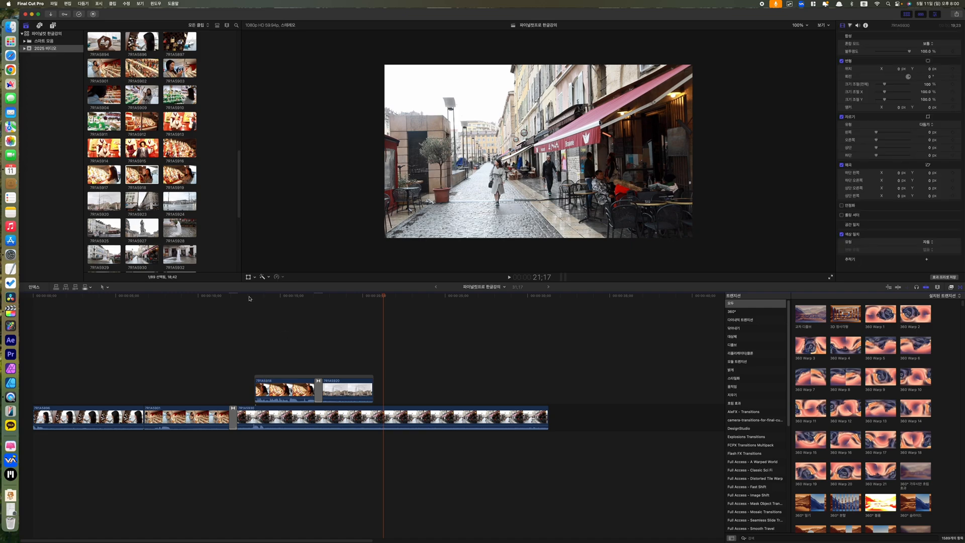
Place the playhead at 17;53, just after the connected clips' dissolve, and delete the whole connected storyline
{"action": "left_click_drag", "start_coordinate": [249, 299], "coordinate": [327, 302]}
{"action": "left_click", "coordinate": [293, 376]}
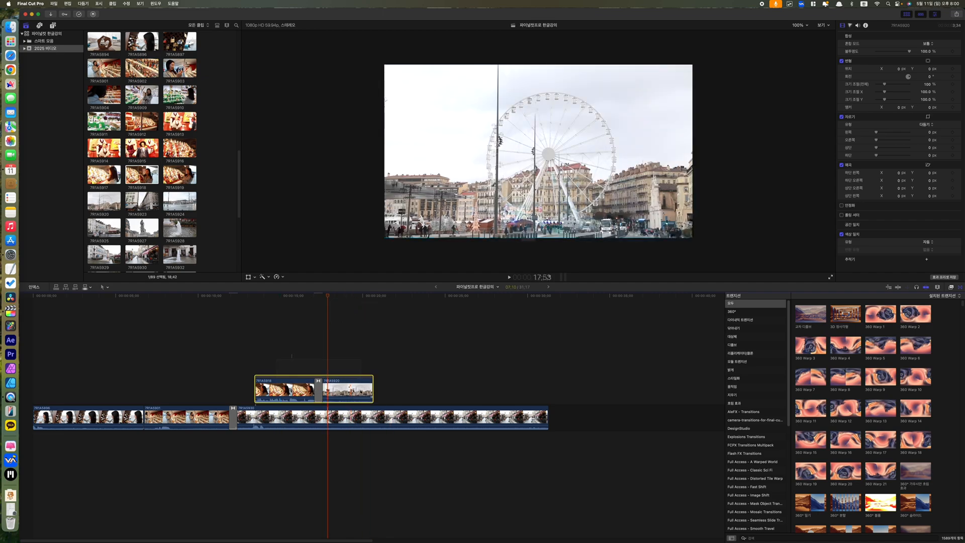
{"action": "key", "text": "Delete"}
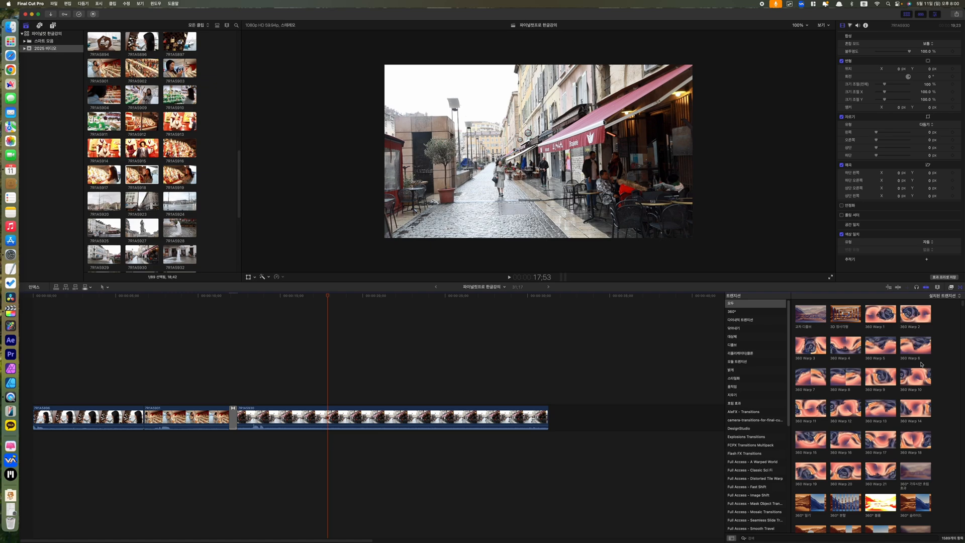
Examine the available video effects and their categories, including 기본 기능, 기본, 360° and the installed effect packs
{"action": "left_click", "coordinate": [951, 288]}
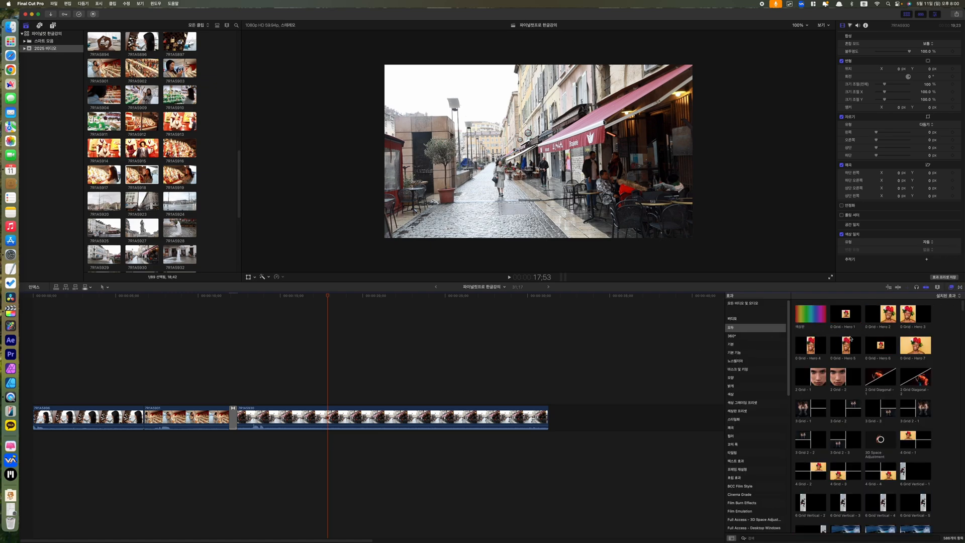
{"action": "scroll", "coordinate": [846, 401], "scroll_direction": "down", "scroll_amount": 3}
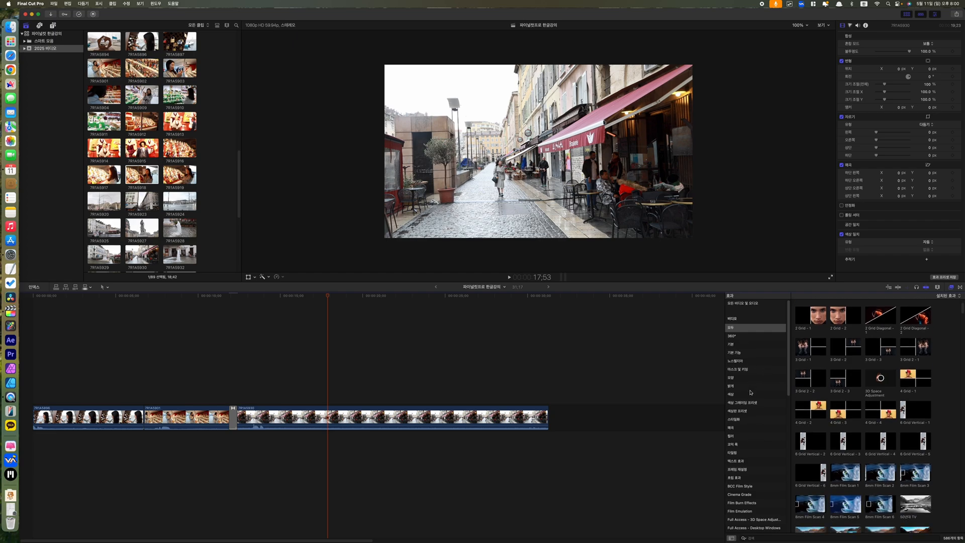
{"action": "scroll", "coordinate": [751, 392], "scroll_direction": "down", "scroll_amount": 3}
{"action": "scroll", "coordinate": [751, 392], "scroll_direction": "up", "scroll_amount": 3}
{"action": "left_click", "coordinate": [748, 353]}
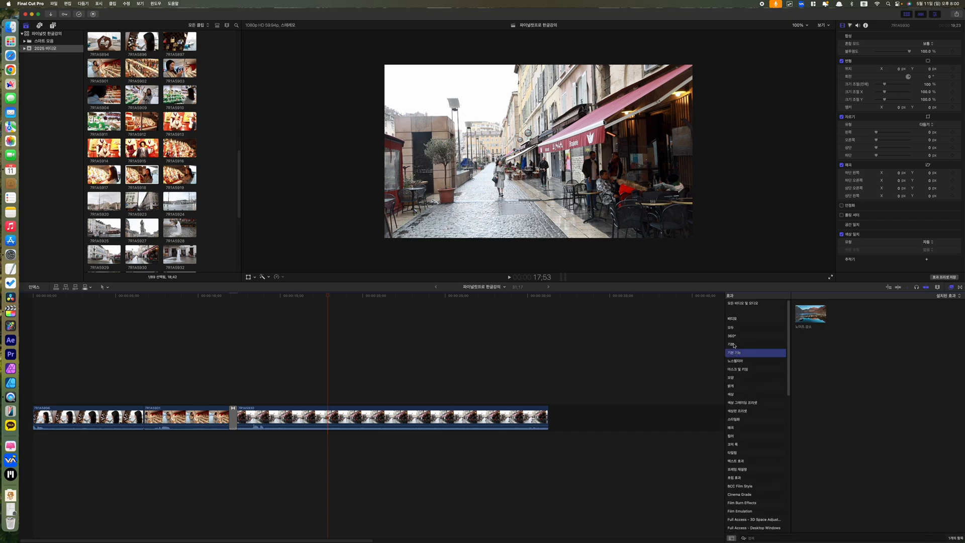
{"action": "left_click", "coordinate": [734, 345]}
{"action": "left_click", "coordinate": [733, 337]}
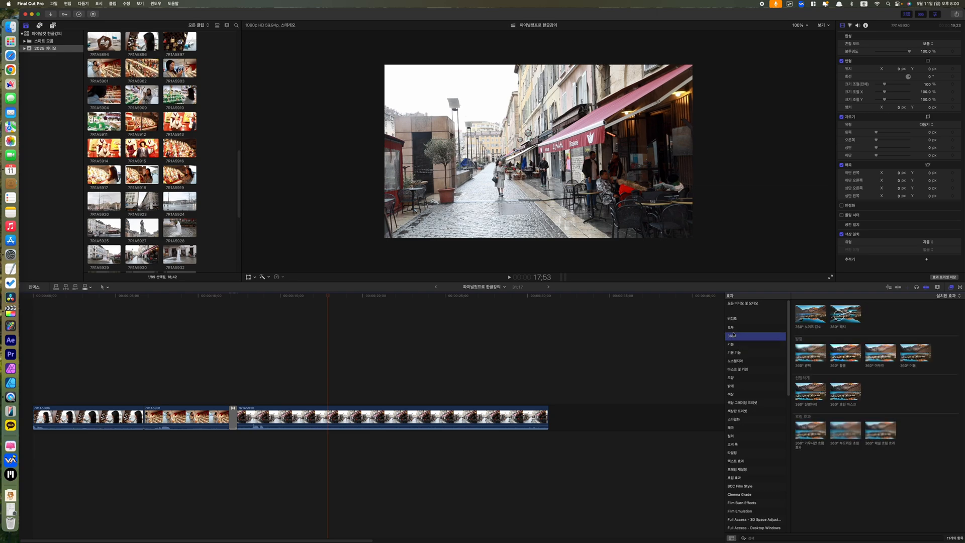
{"action": "left_click", "coordinate": [731, 327]}
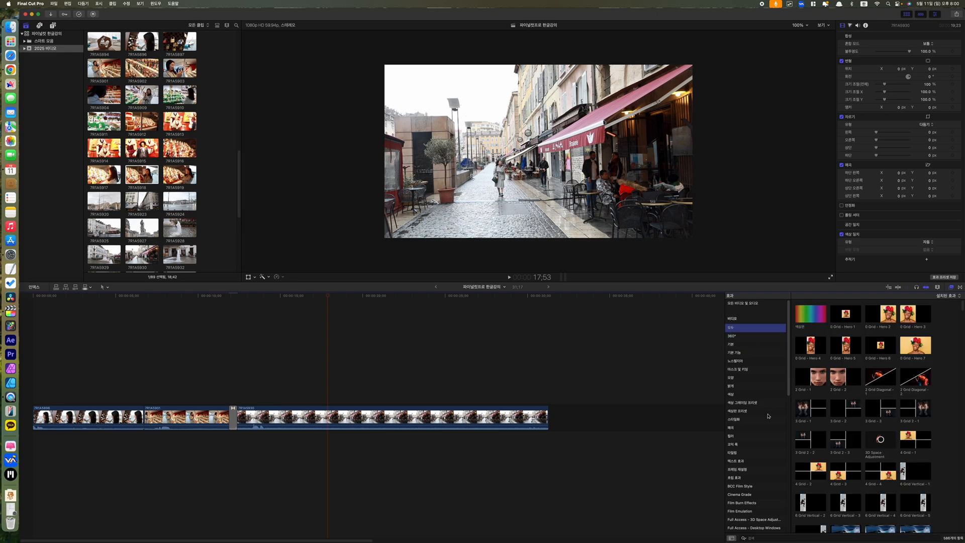
{"action": "scroll", "coordinate": [767, 413], "scroll_direction": "down", "scroll_amount": 3}
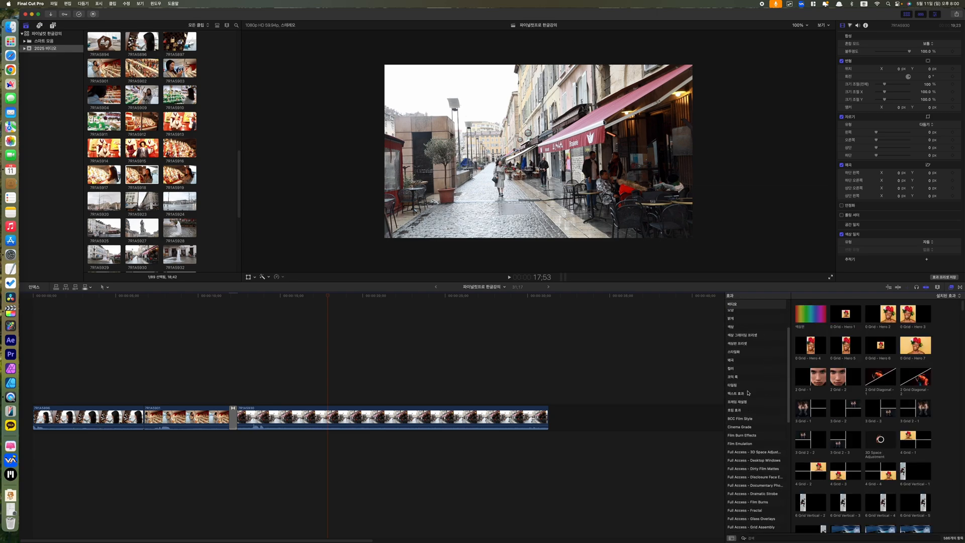
{"action": "scroll", "coordinate": [748, 393], "scroll_direction": "down", "scroll_amount": 10}
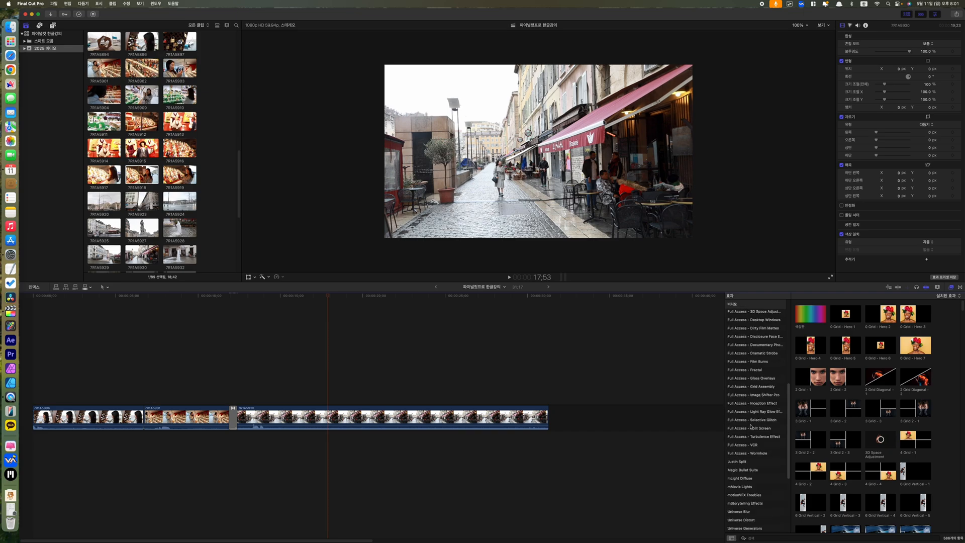
{"action": "scroll", "coordinate": [748, 452], "scroll_direction": "up", "scroll_amount": 10}
Try the 가우시안 effect from 흐림 효과 on the third main-storyline clip with Amount at 78.73, and delete the effect
{"action": "left_click", "coordinate": [739, 414]}
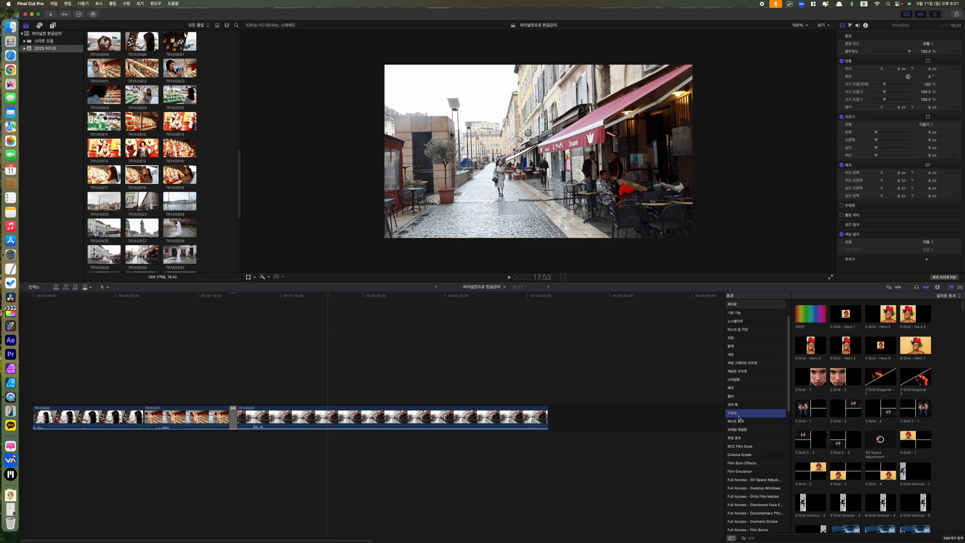
{"action": "left_click", "coordinate": [737, 438]}
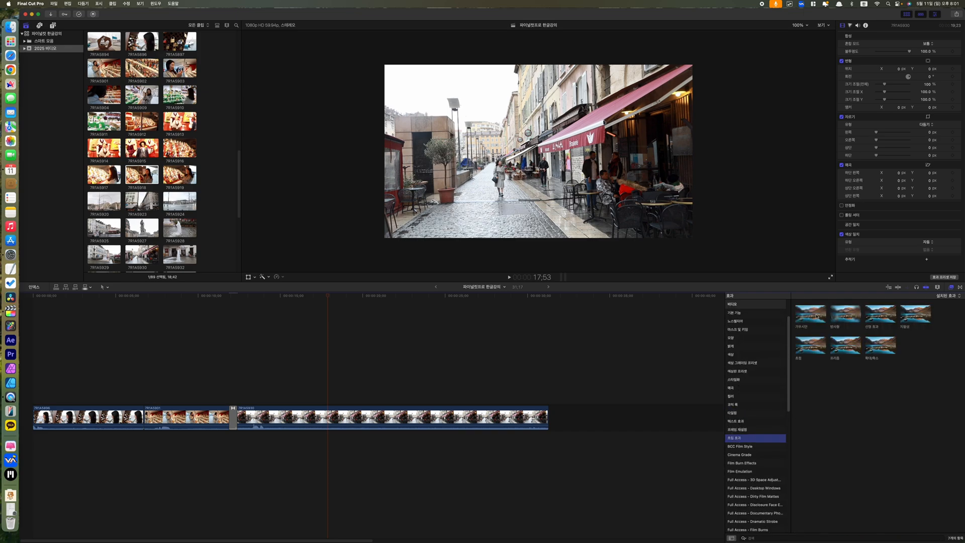
{"action": "left_click_drag", "start_coordinate": [810, 317], "coordinate": [421, 424]}
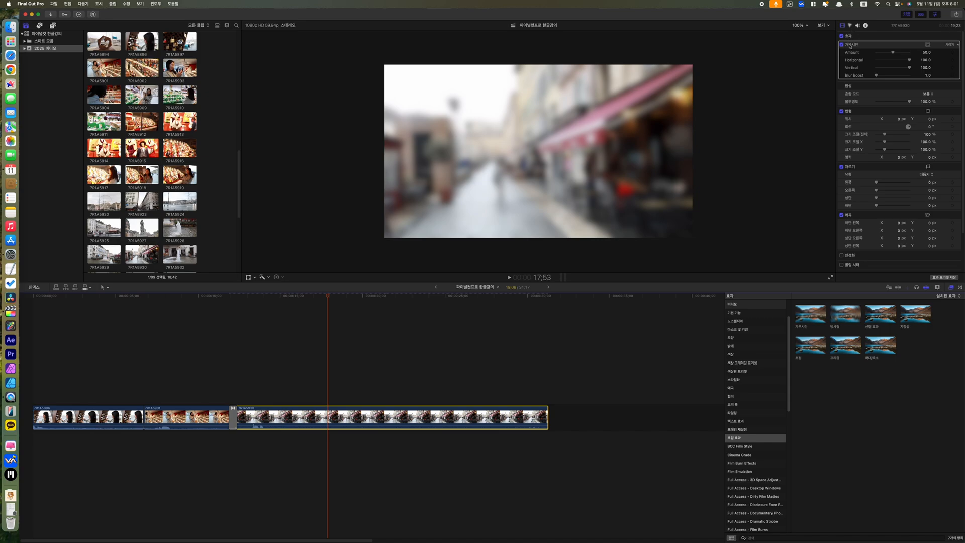
{"action": "mouse_move", "coordinate": [894, 54]}
{"action": "left_mouse_down"}
{"action": "mouse_move", "coordinate": [879, 50]}
{"action": "mouse_move", "coordinate": [903, 56]}
{"action": "left_mouse_up"}
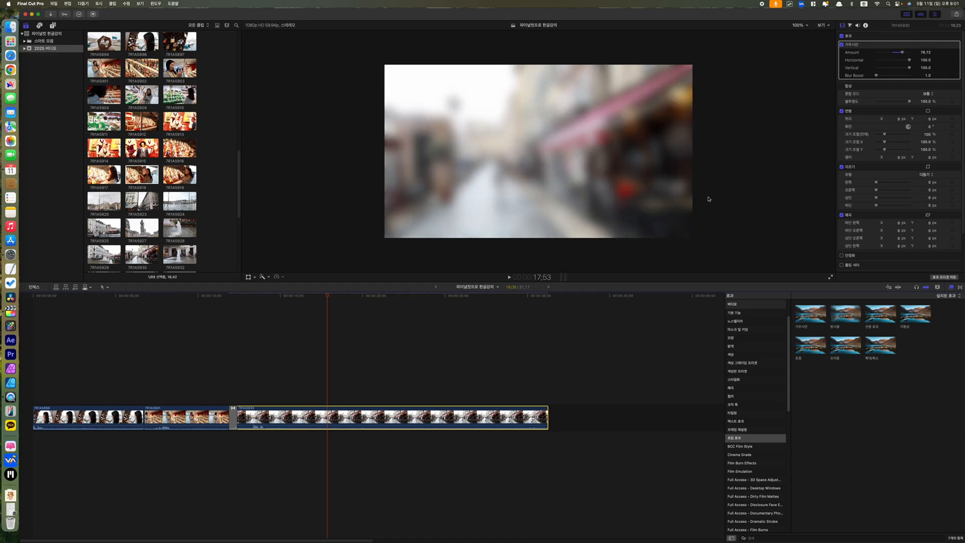
{"action": "left_click", "coordinate": [878, 46]}
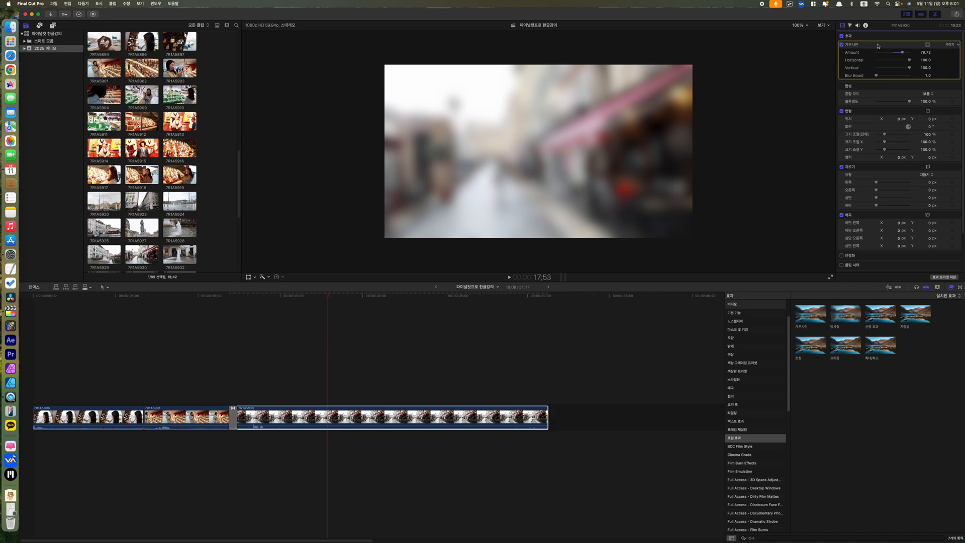
{"action": "key", "text": "Delete"}
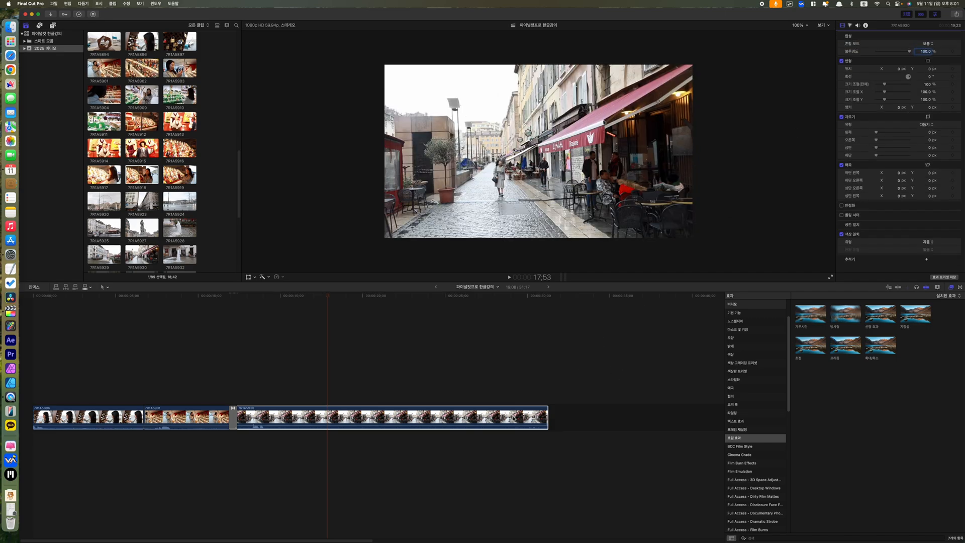
Preview the 흐림 효과 effects on the third main-storyline clip, including 프리즘, 확대/축소 and 선명 효과
{"action": "left_click", "coordinate": [414, 417]}
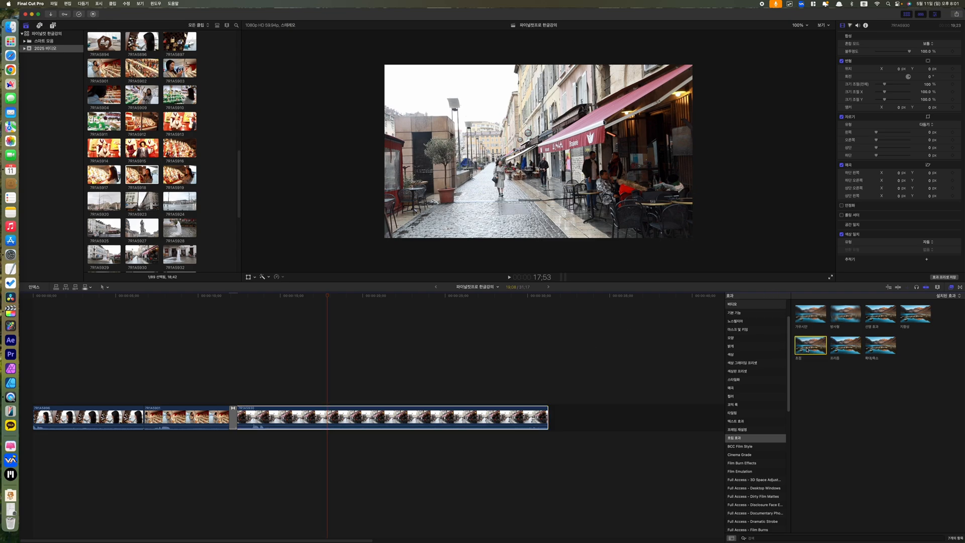
{"action": "left_click", "coordinate": [831, 350]}
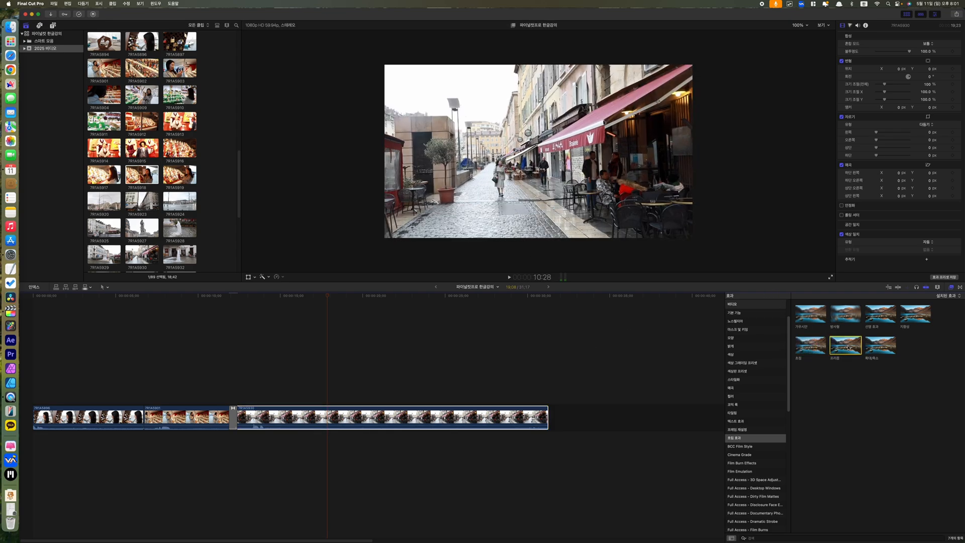
{"action": "left_click", "coordinate": [889, 347]}
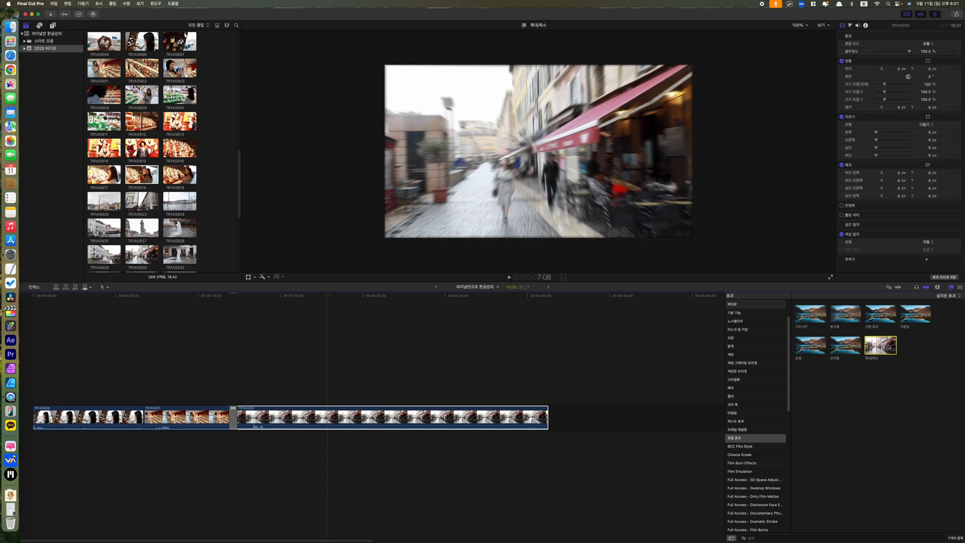
{"action": "left_click", "coordinate": [913, 314]}
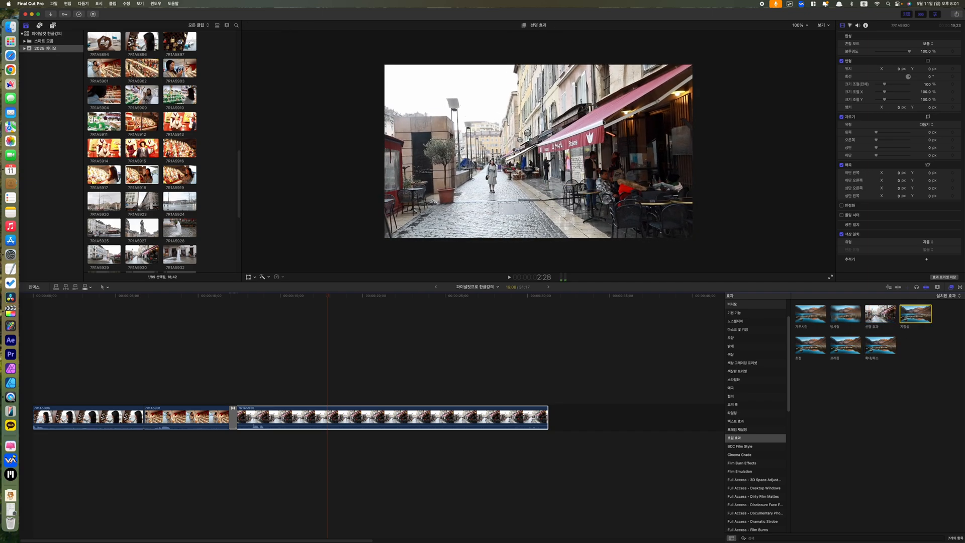
{"action": "left_click", "coordinate": [889, 317]}
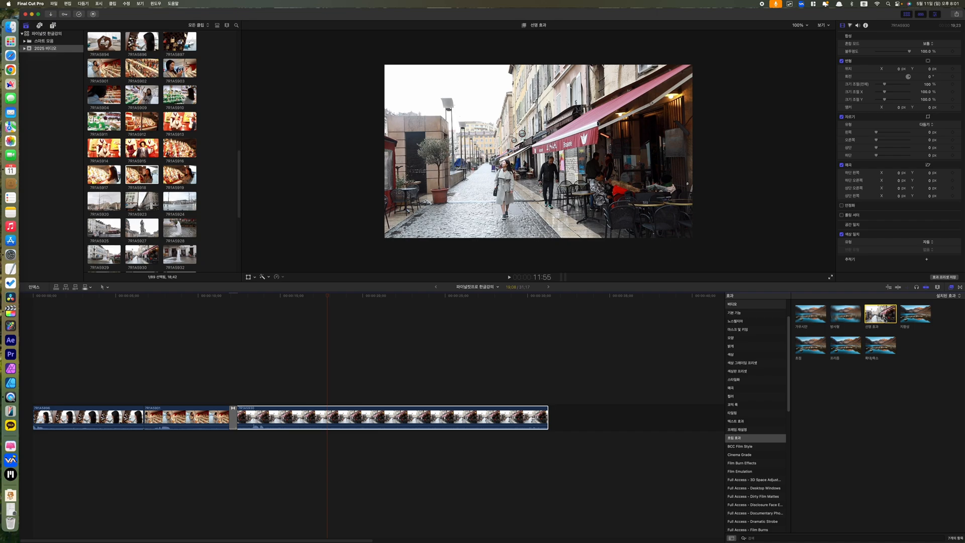
Place the playhead at 23;09 and apply the 초점 effect from 흐림 효과 to the third main-storyline clip
{"action": "left_click", "coordinate": [414, 375]}
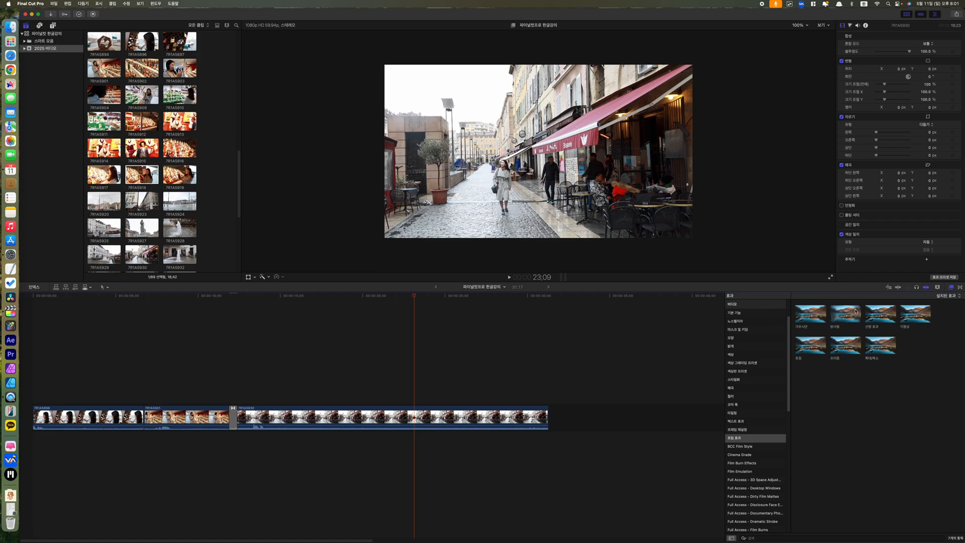
{"action": "left_click", "coordinate": [806, 350]}
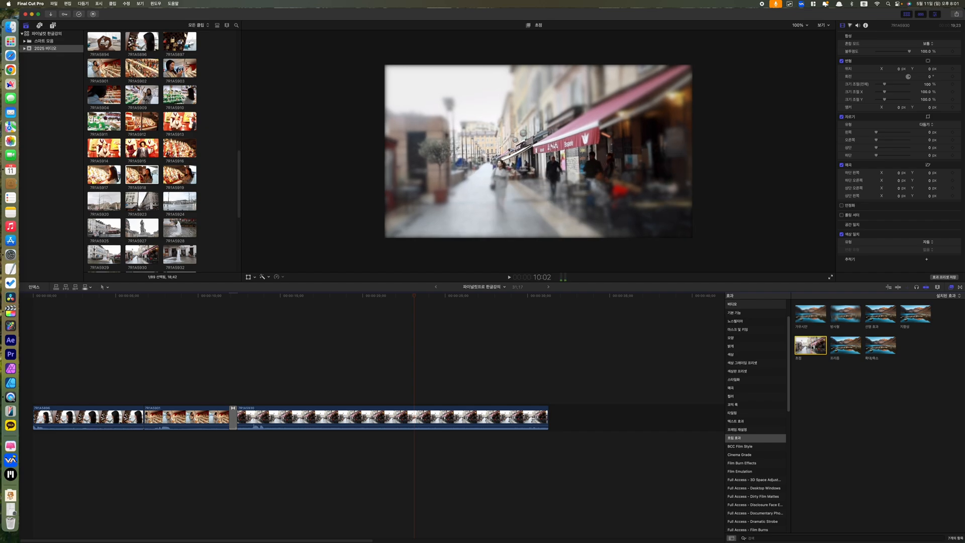
{"action": "left_click_drag", "start_coordinate": [806, 350], "coordinate": [454, 422]}
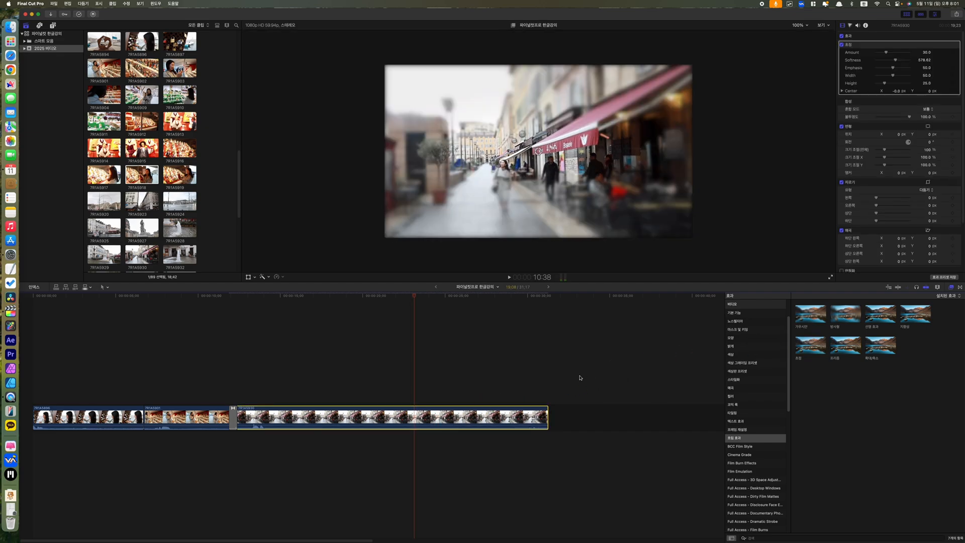